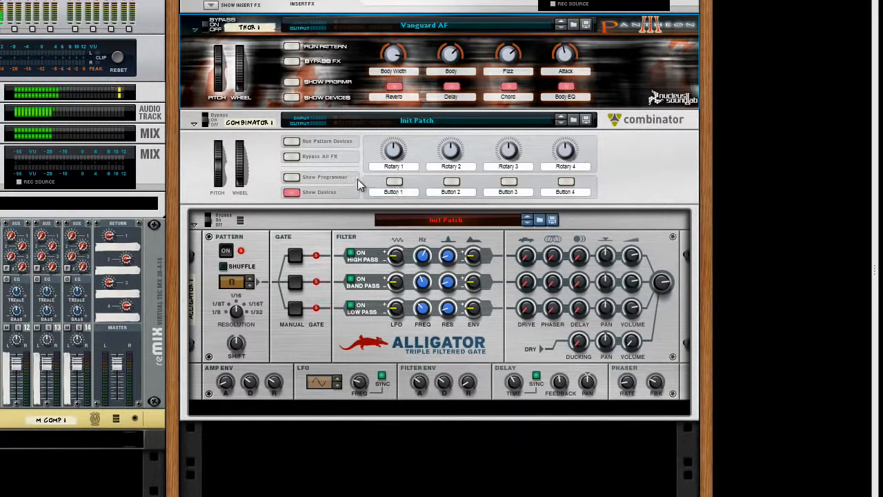
Turn off the Alligator's low pass, band pass and high pass filters inside Combinator 1
click(334, 197)
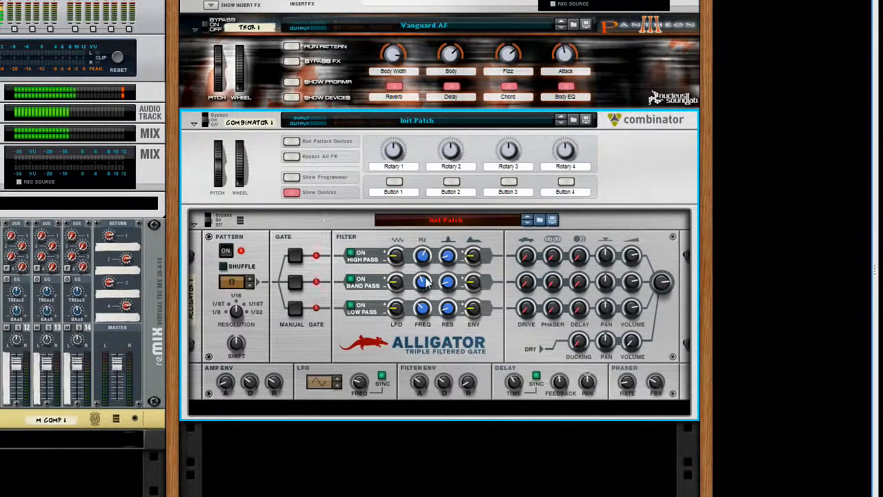
mouse_move(425, 282)
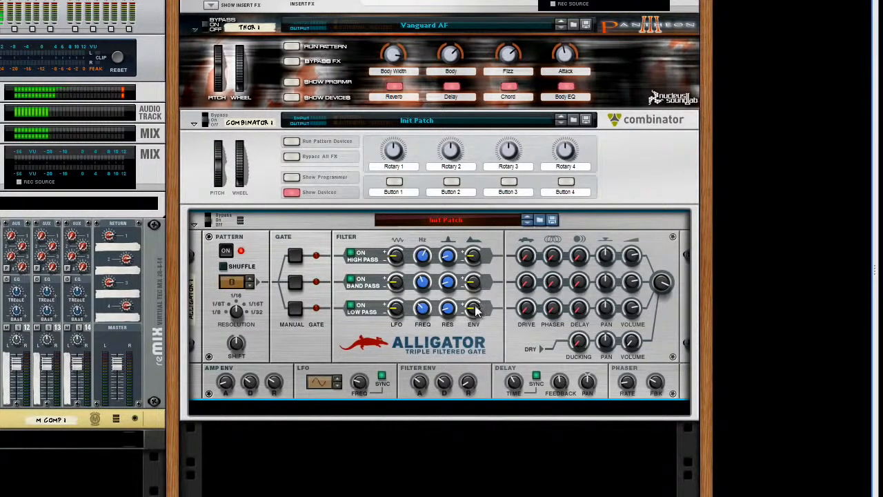
mouse_move(471, 307)
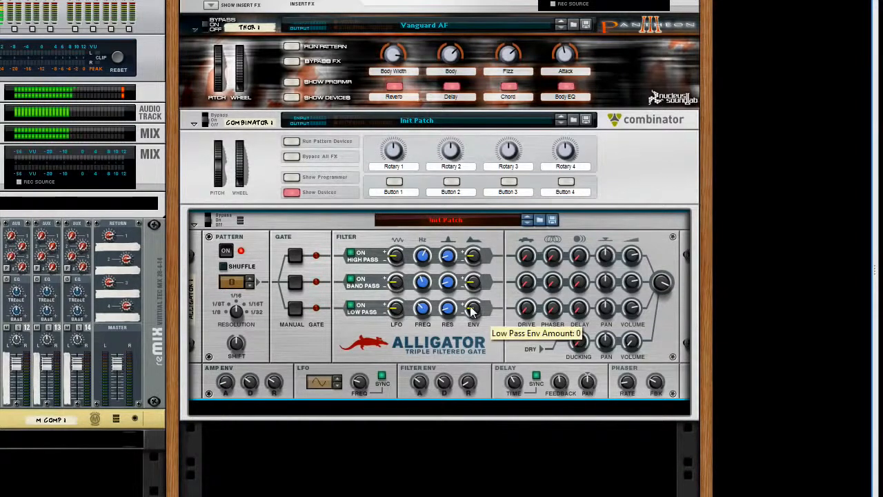
click(351, 307)
click(351, 280)
click(351, 254)
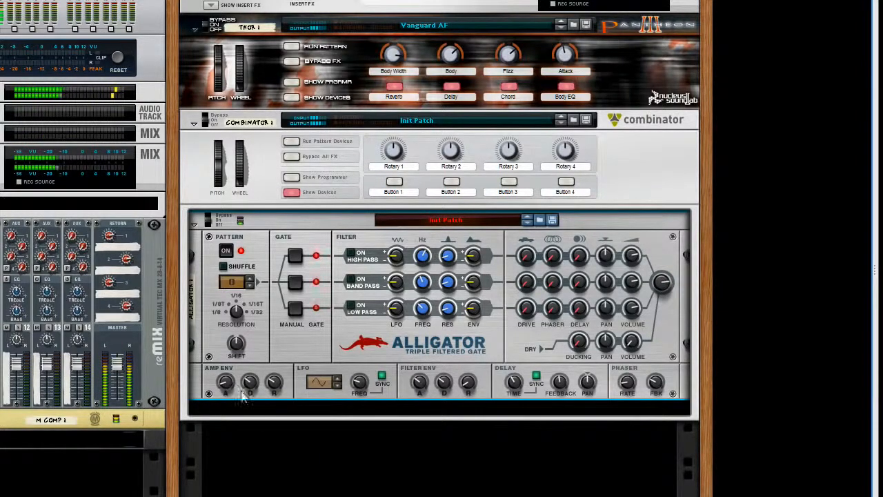
Adjust the Alligator's amp envelope attack, decay and release, auditioning the low pass gate manually
mouse_move(252, 386)
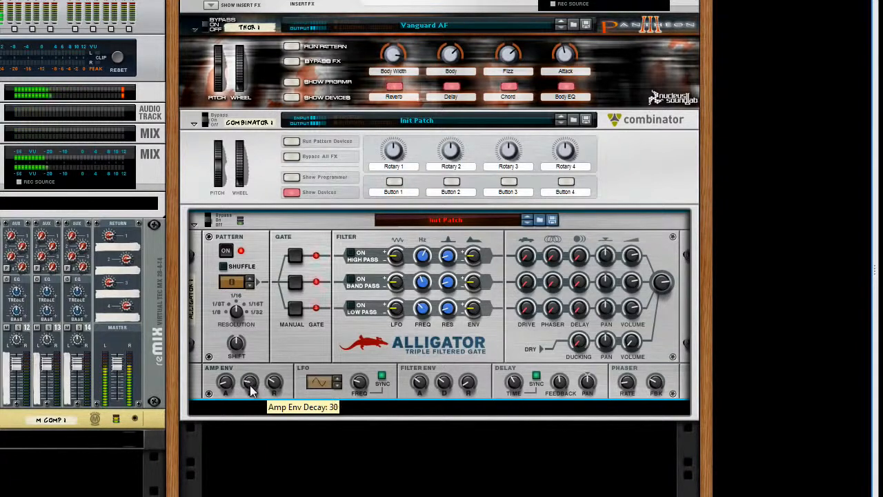
drag(276, 376, 250, 380)
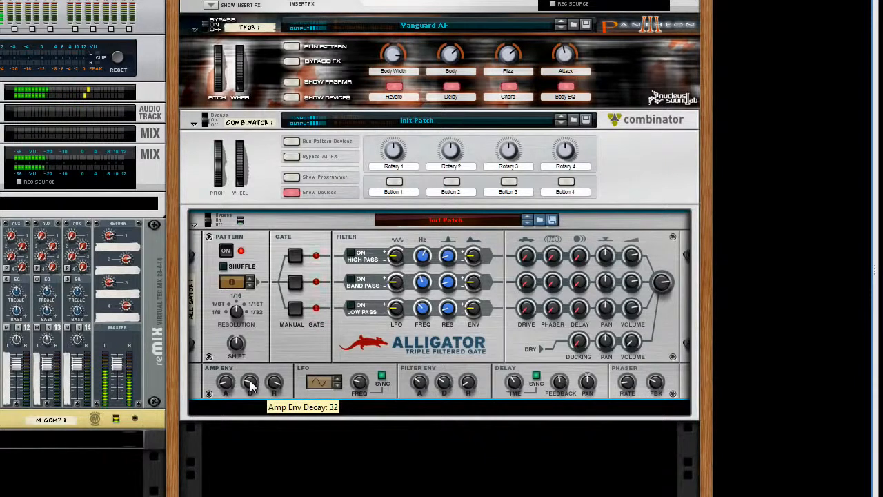
click(295, 310)
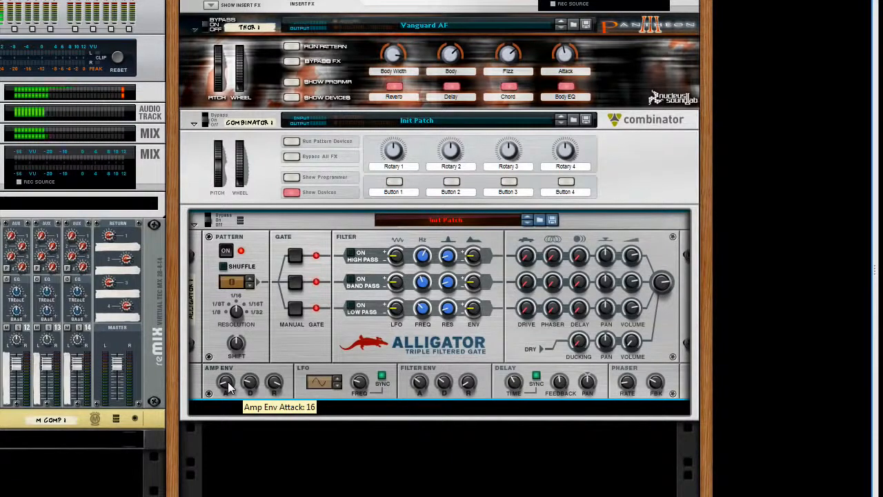
drag(228, 382, 227, 384)
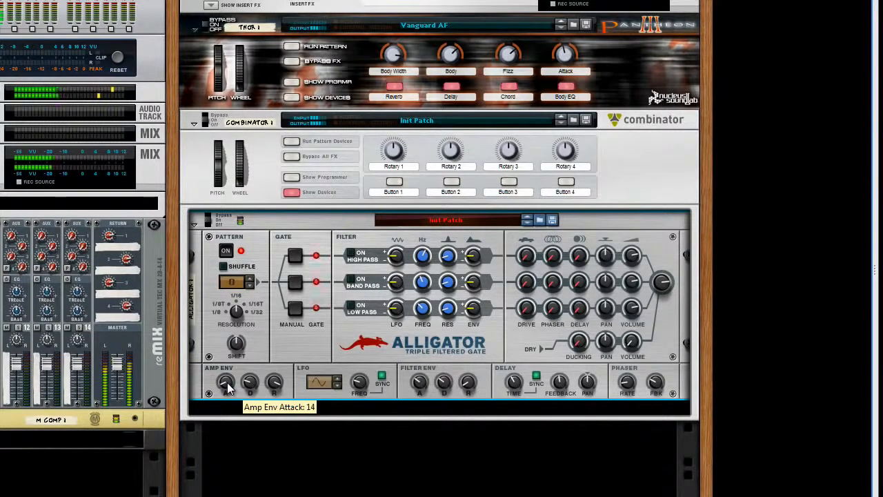
Choose gate pattern 1 and pan the high pass and low pass channels to opposite sides
click(250, 280)
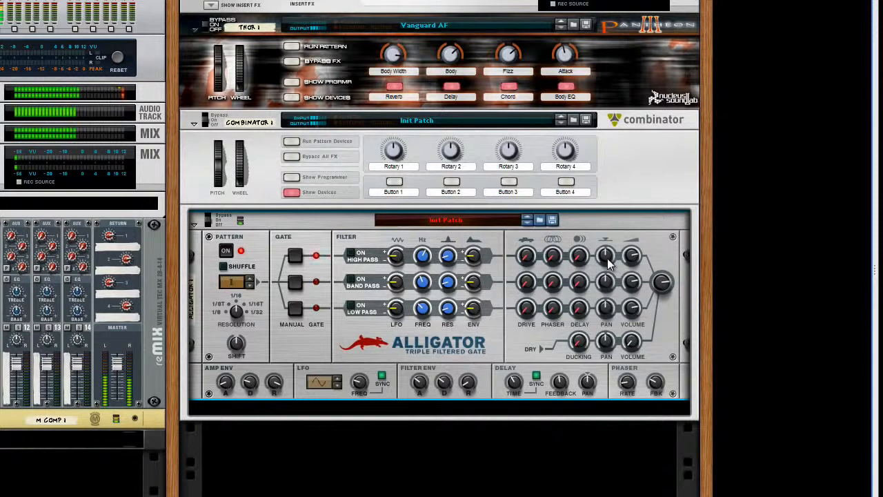
drag(607, 262, 607, 284)
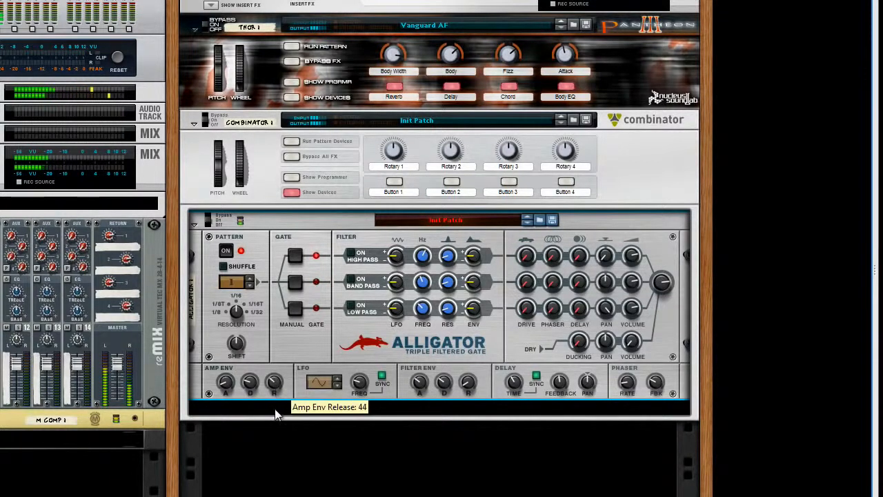
Switch to gate pattern 2 and lengthen the amp envelope's decay and release
mouse_move(251, 381)
mouse_down()
mouse_move(277, 373)
mouse_move(252, 389)
mouse_move(252, 382)
mouse_up()
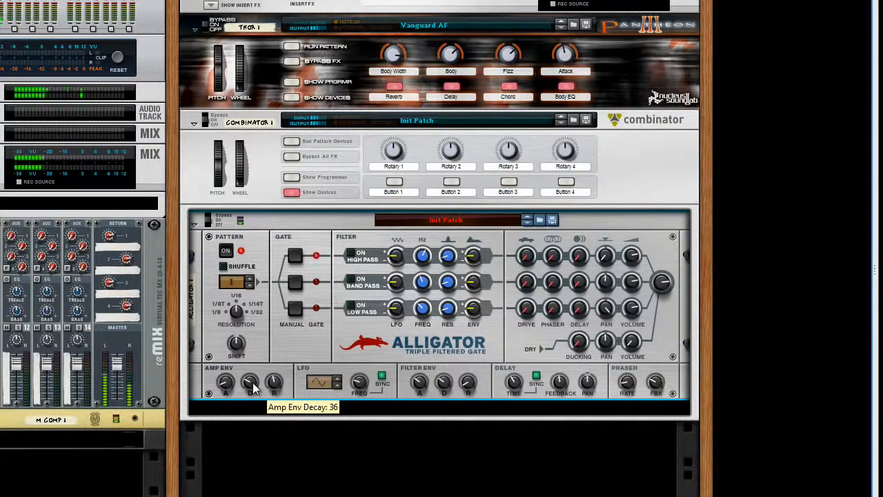
click(251, 279)
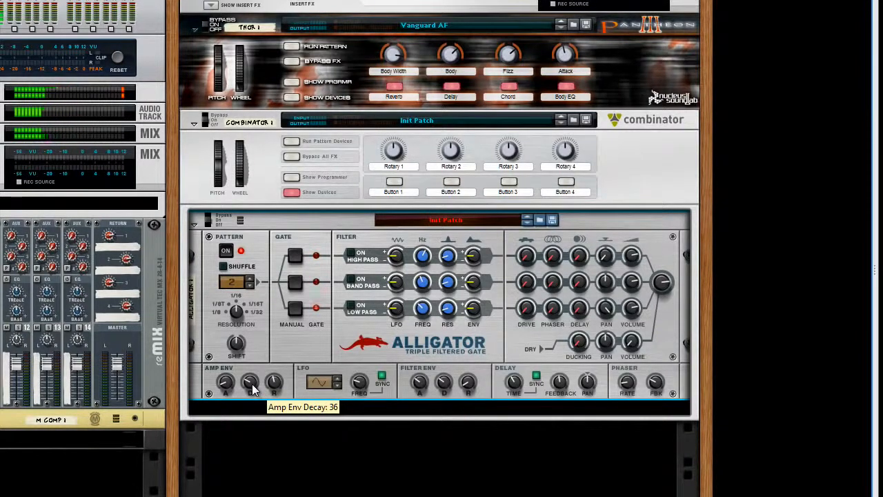
drag(252, 384, 268, 394)
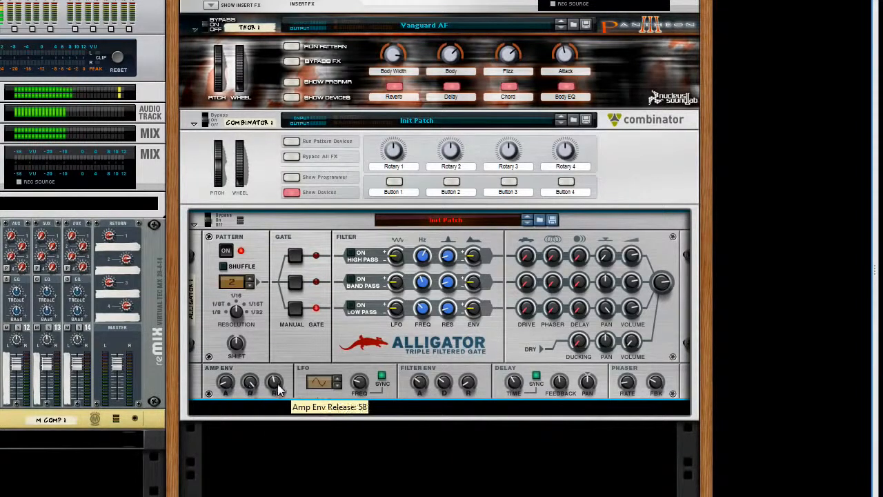
drag(277, 384, 277, 355)
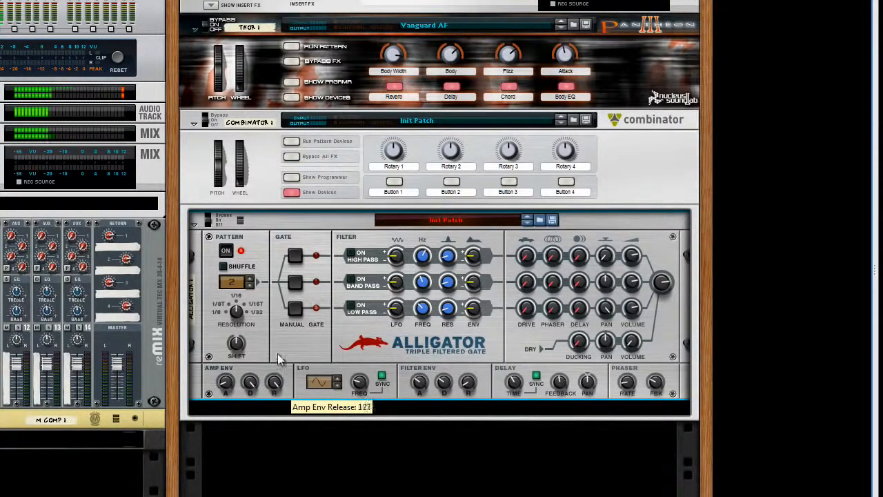
Turn on all three filters, lower the high pass frequency, raise the band pass and low pass frequencies, and increase every resonance
click(351, 307)
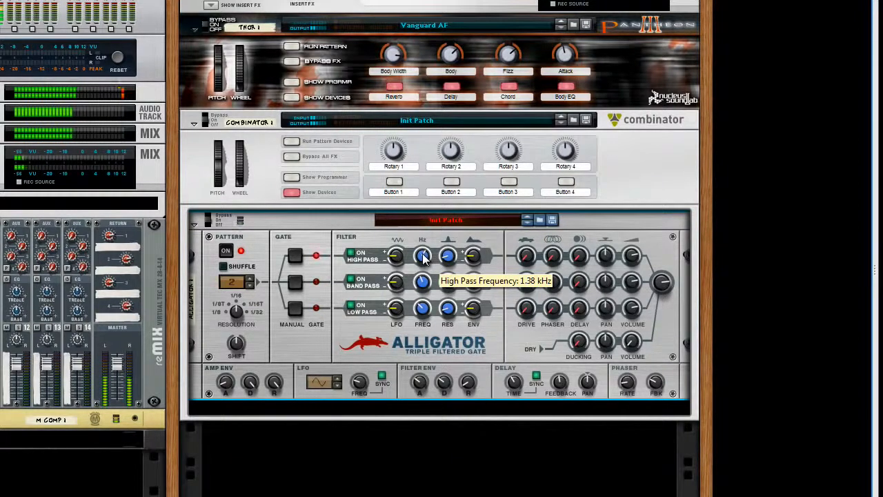
drag(423, 257, 448, 309)
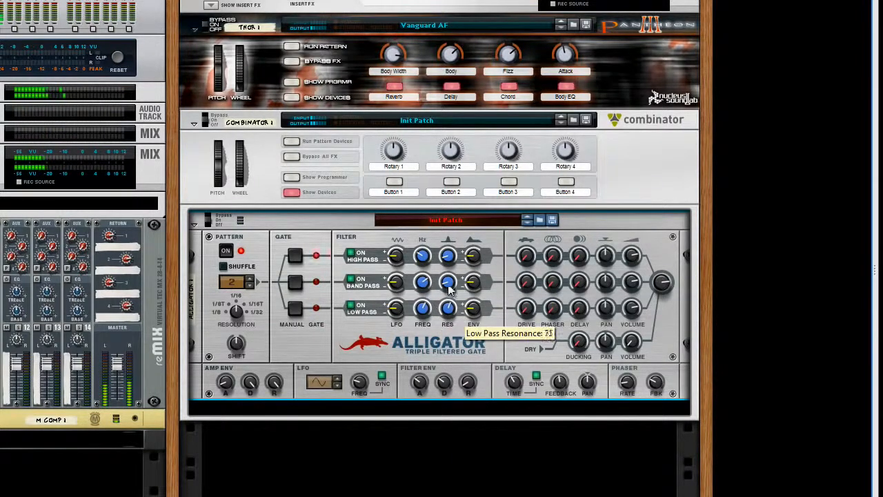
drag(448, 261, 423, 267)
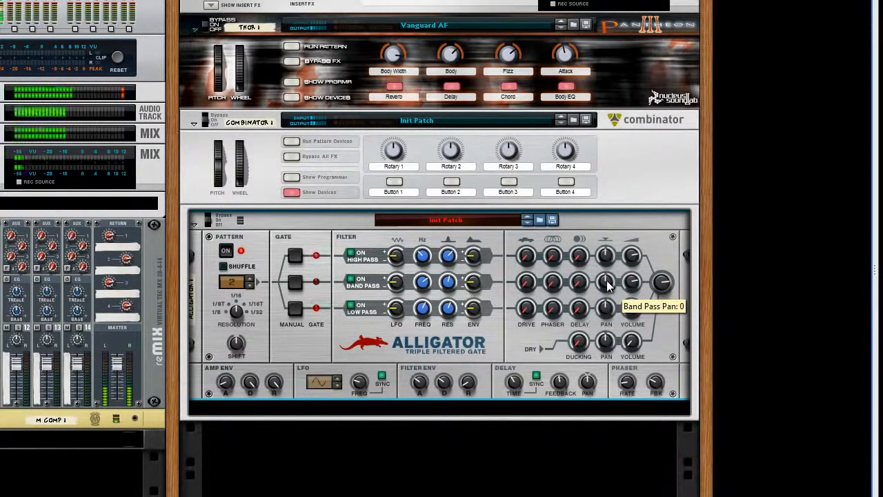
Pan the band pass and high pass channels off centre and toggle the Alligator's bypass to compare the sound
drag(607, 282, 603, 242)
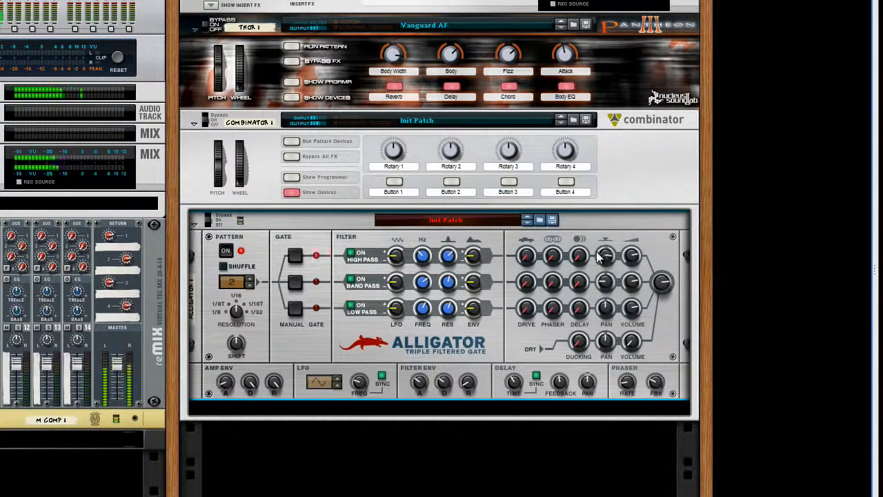
click(209, 219)
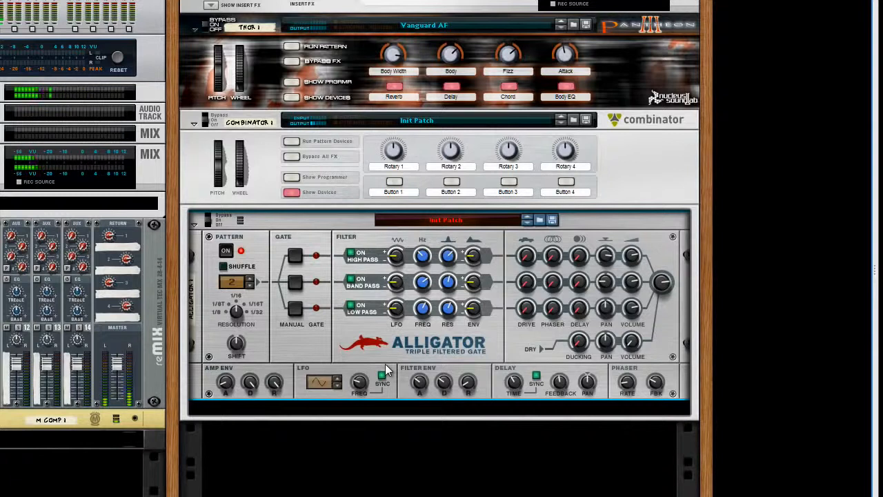
Apply LFO modulation to the high pass and band pass filters and set the pattern resolution to 1/8
mouse_move(397, 283)
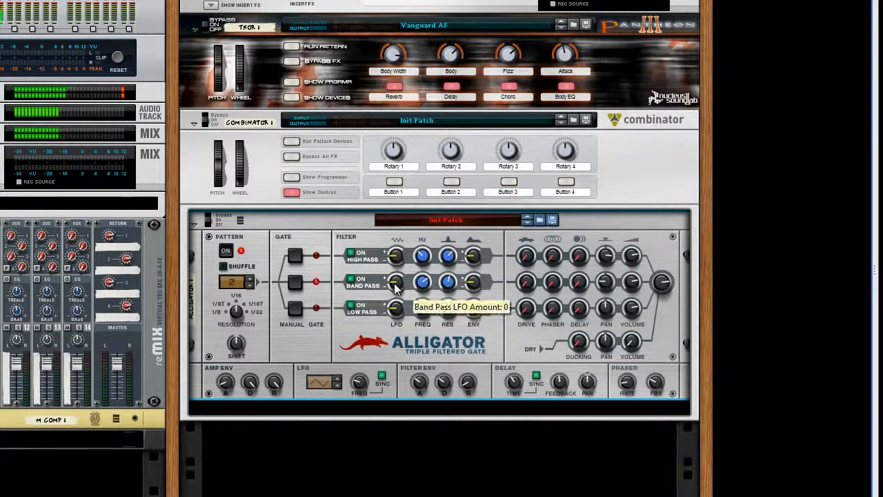
drag(396, 284, 398, 279)
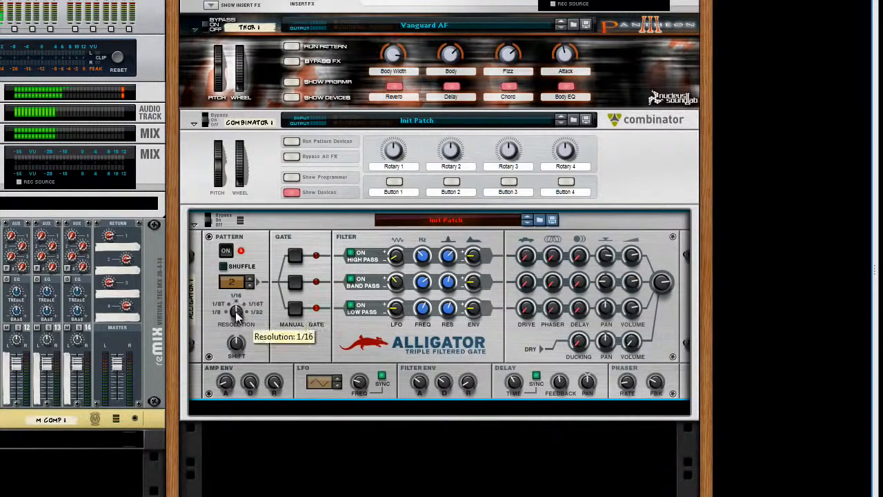
drag(236, 313, 237, 334)
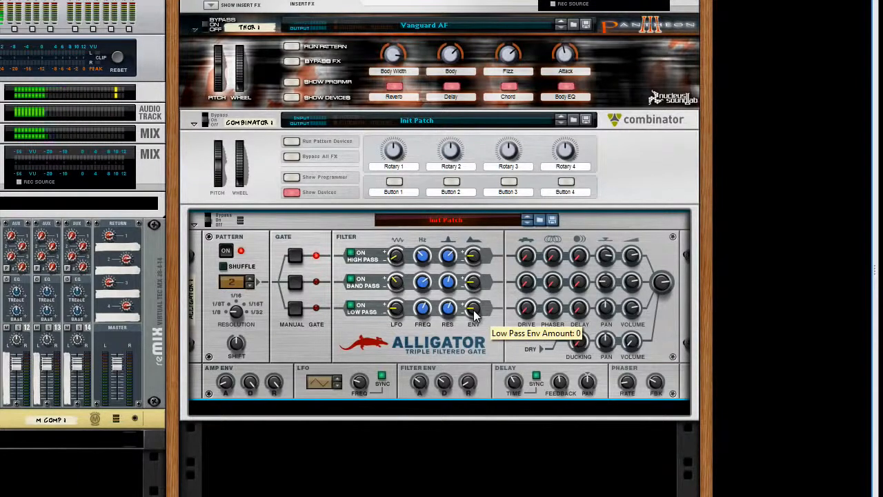
Give the low pass filter a positive envelope amount and adjust the filter envelope's release and attack
drag(475, 315, 476, 305)
drag(470, 379, 469, 360)
drag(418, 378, 420, 387)
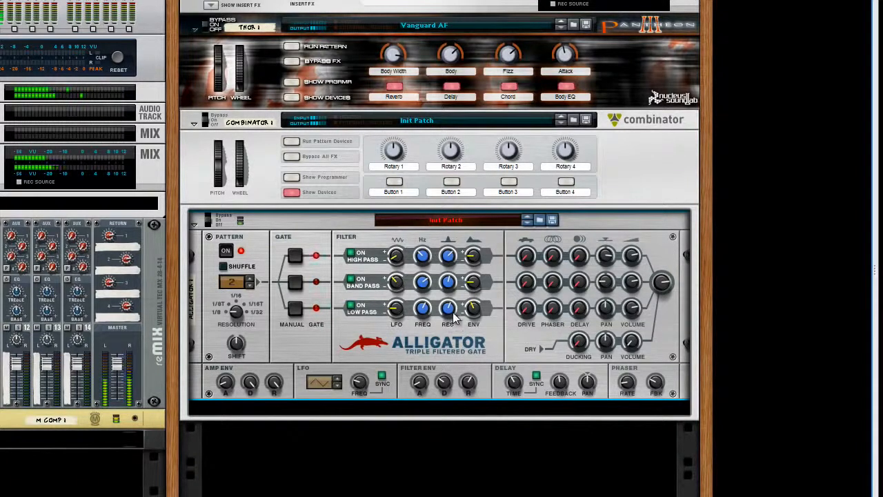
Raise the low pass resonance, set the low pass frequency to 321.6 Hz and adjust that channel's volume
drag(447, 314, 426, 327)
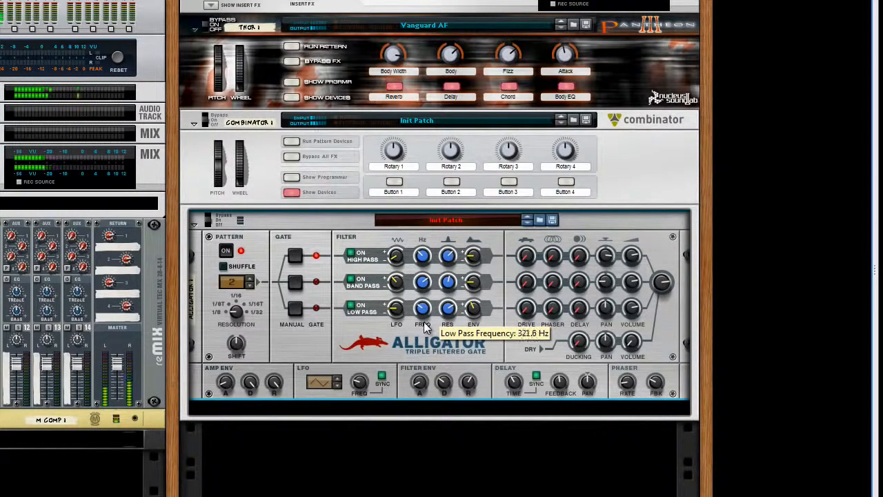
drag(631, 305, 629, 313)
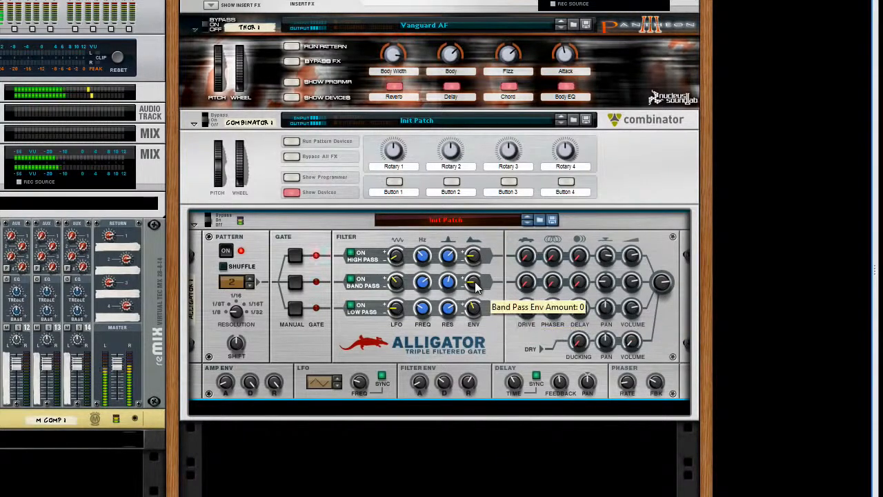
Set the band pass envelope amount to -20, make the high pass amount negative, and set the pattern resolution to 1/16
drag(474, 288, 475, 294)
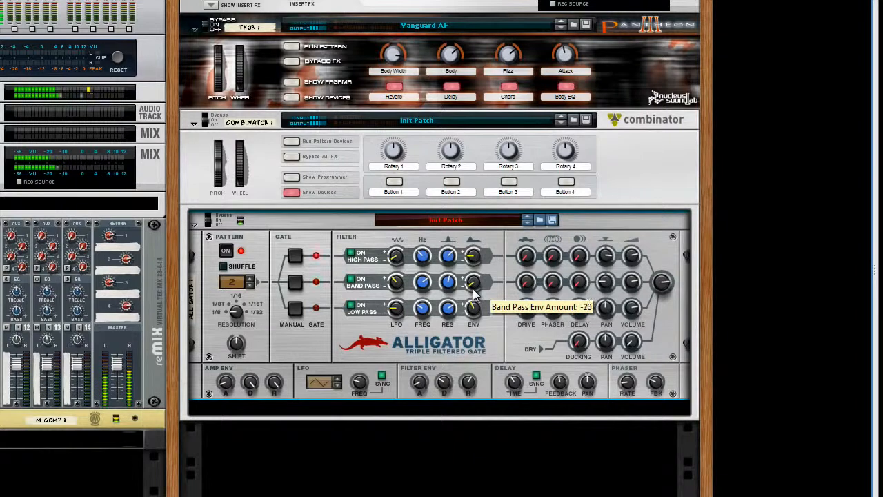
drag(474, 257, 473, 265)
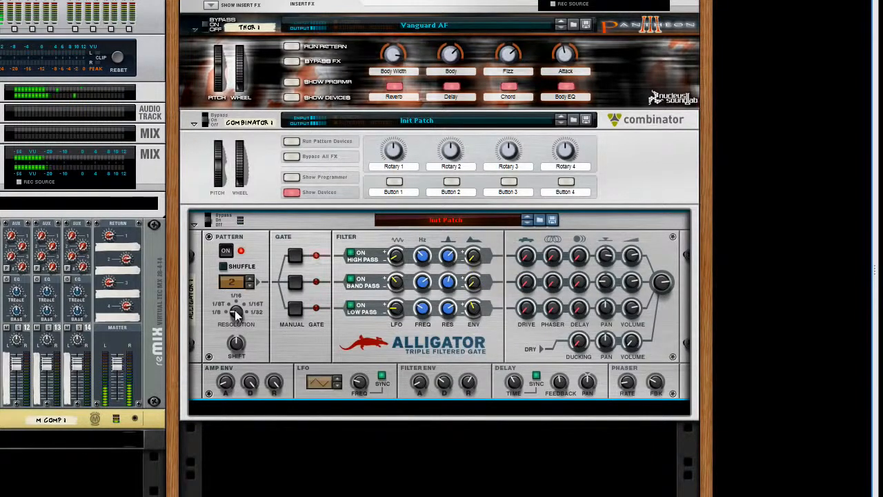
drag(237, 311, 240, 297)
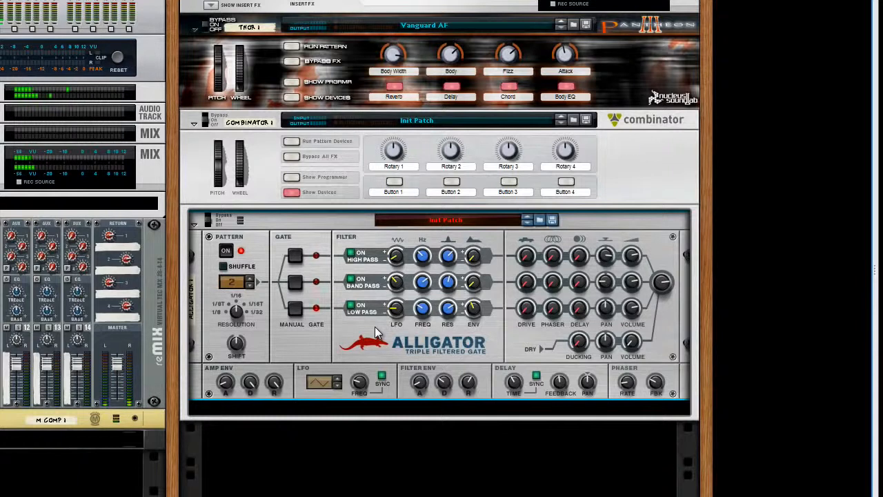
Select Combinator 1 and examine the Alligator's CV inputs and outputs on the back of the rack
click(293, 191)
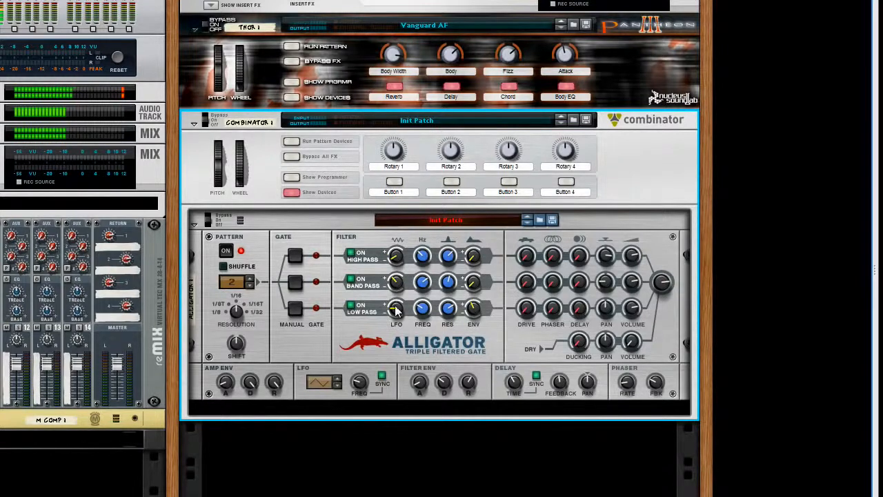
key(Tab)
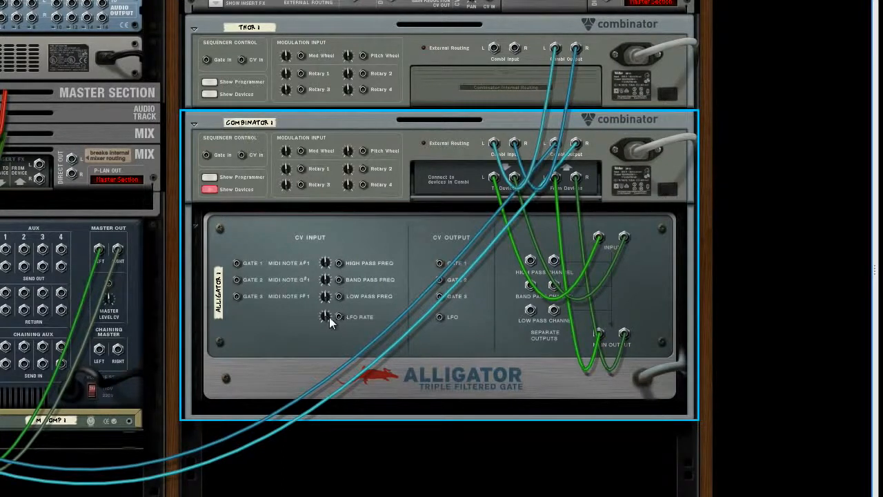
key(Tab)
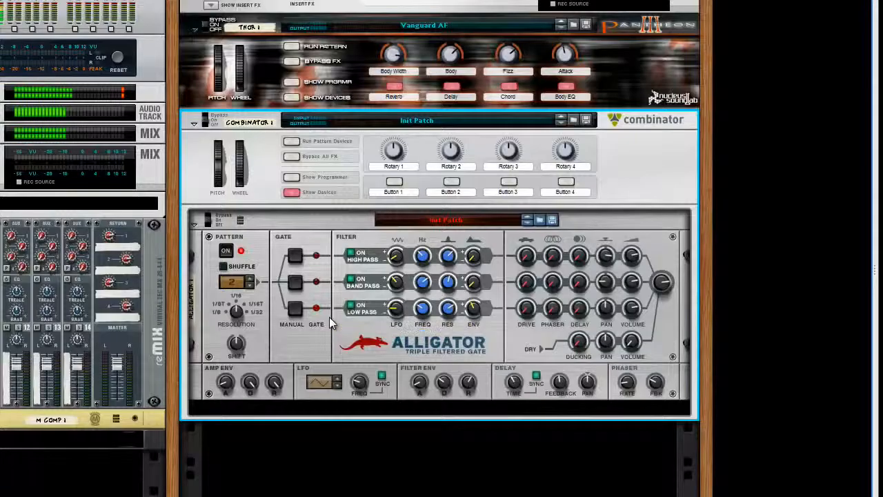
Show the Combinator's programmer, select Alligator 1 and browse the modulation targets available for Rotary 1
click(291, 179)
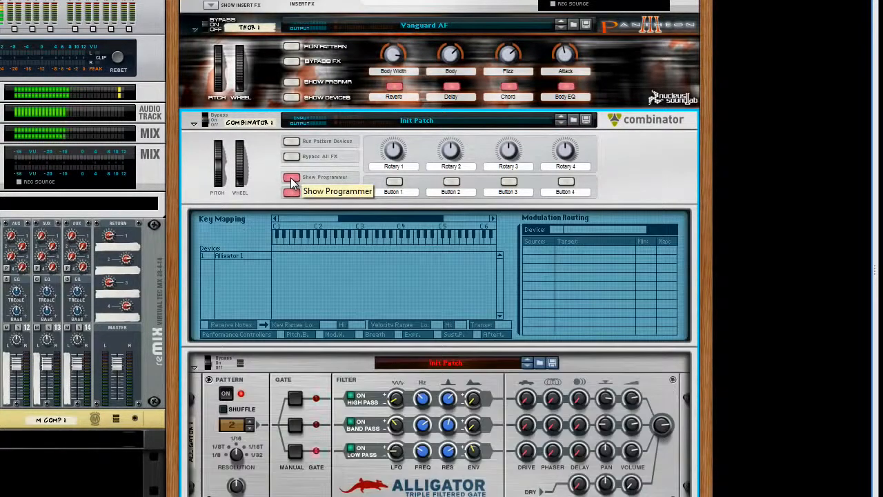
click(247, 257)
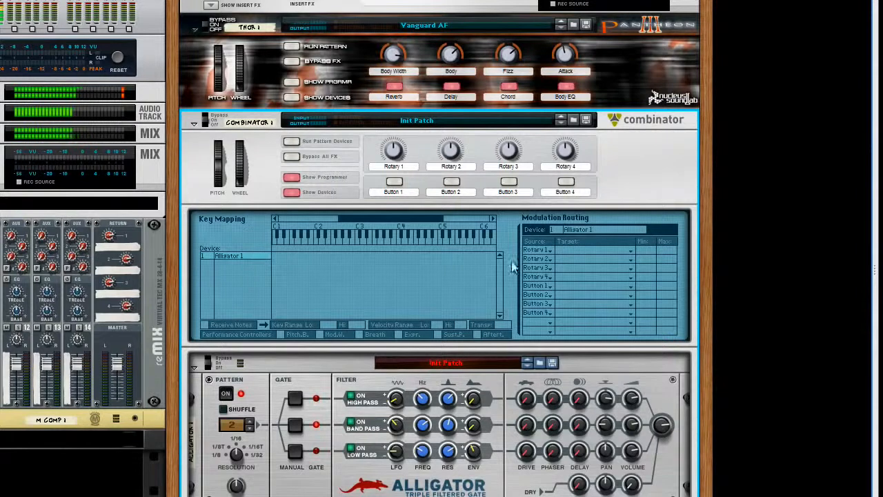
click(576, 251)
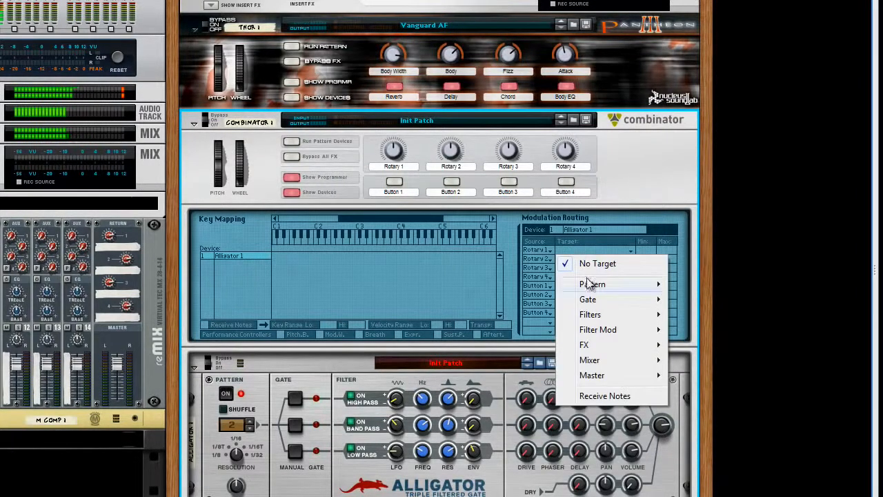
mouse_move(591, 301)
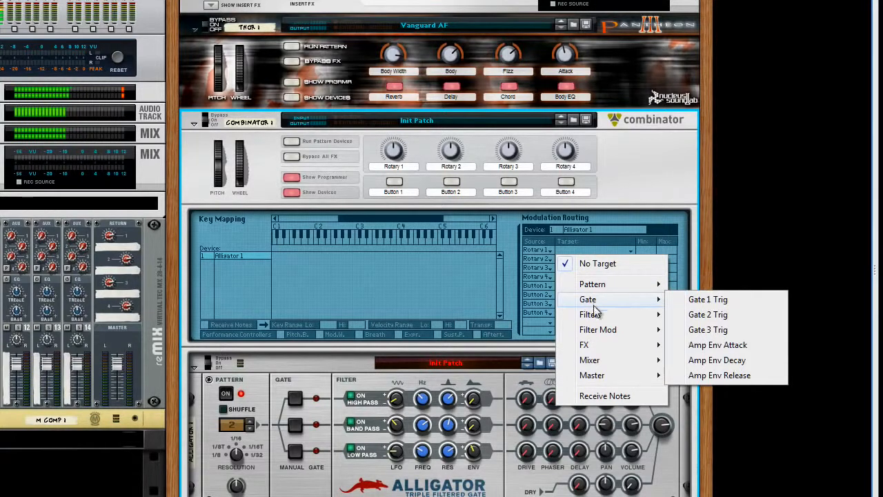
mouse_move(596, 319)
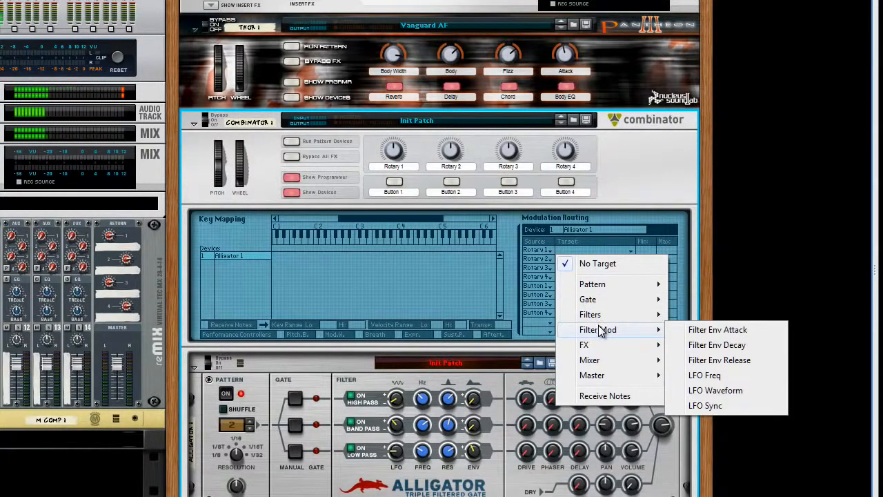
click(450, 287)
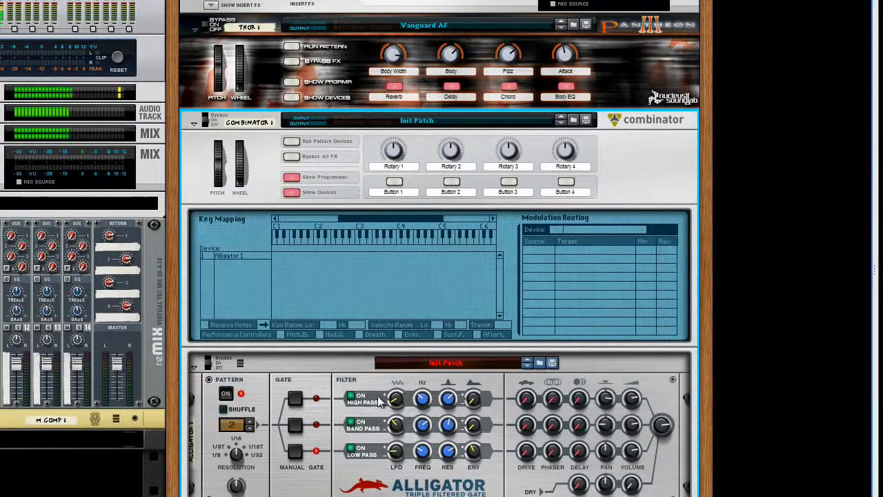
Add a Thor synthesizer inside the Combinator below the Alligator and initialize its patch
scroll(348, 371, down, 1)
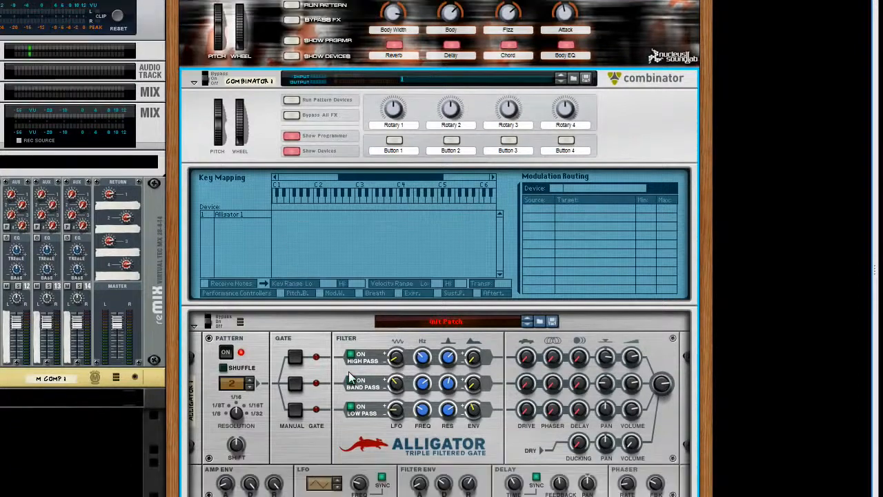
right_click(348, 371)
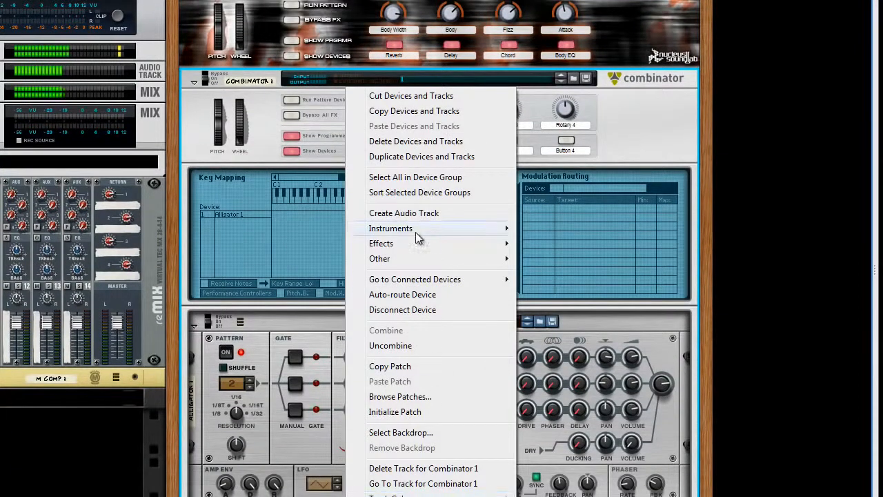
mouse_move(431, 235)
click(585, 279)
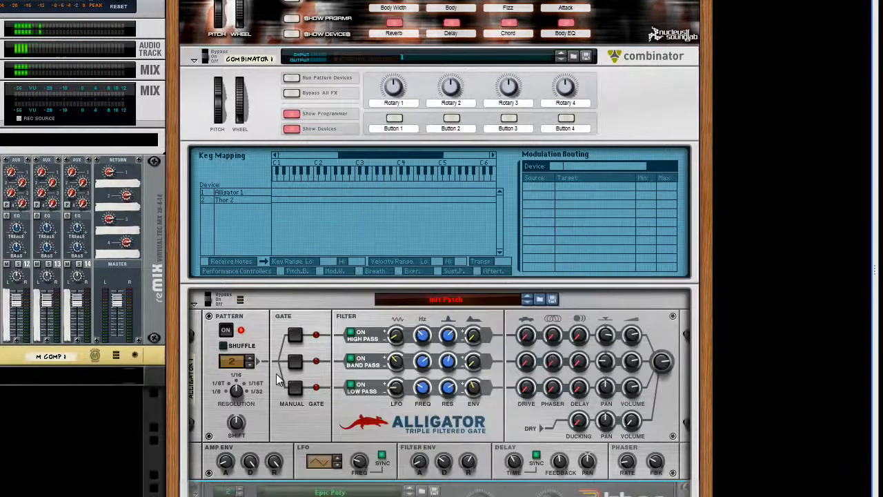
right_click(333, 391)
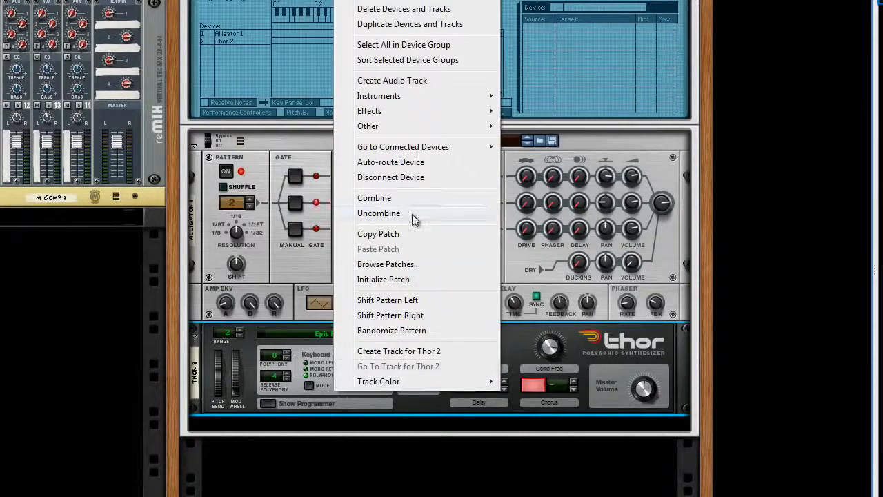
click(400, 279)
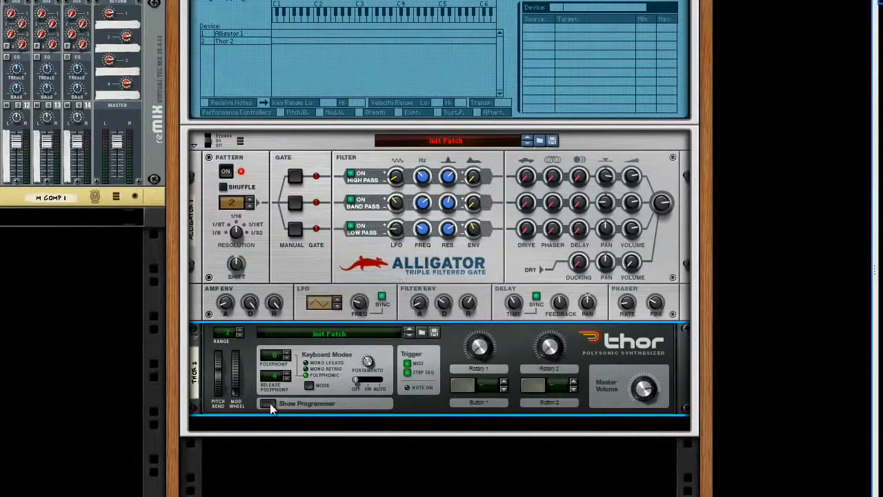
Show Thor's programmer and cable Thor's LFO 2 modulation output to the Combinator's programmer CV 1 input
click(267, 402)
scroll(349, 363, down, 1)
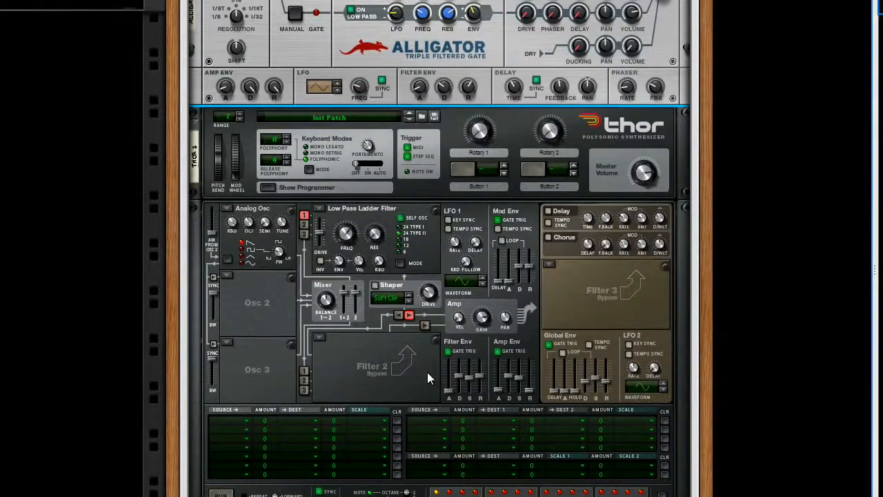
key(Tab)
scroll(450, 278, up, 2)
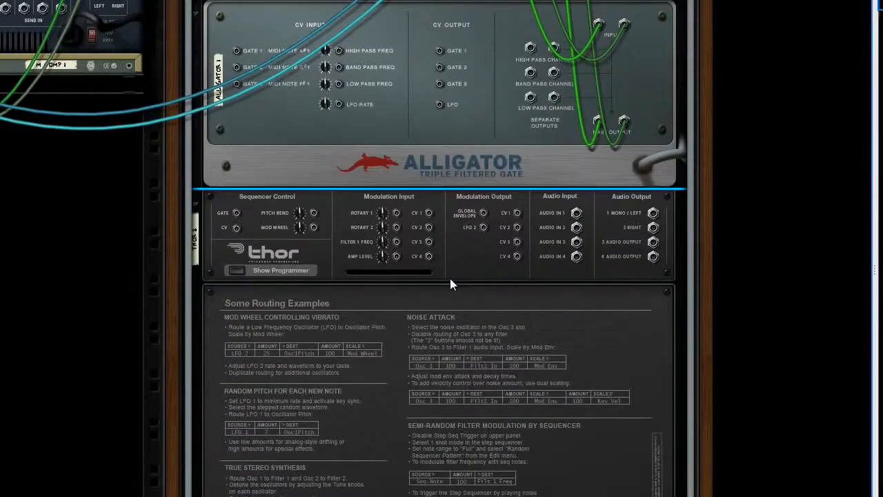
drag(484, 228, 287, 71)
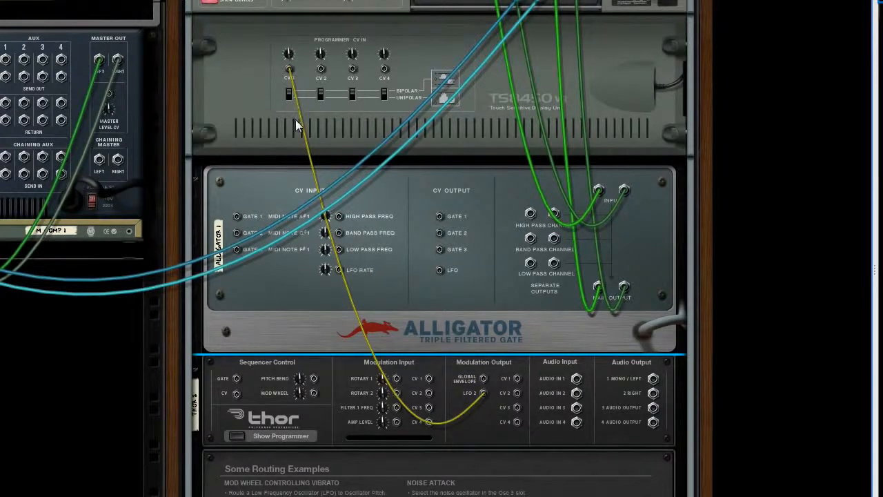
key(Tab)
Route CV Input 1 to the Alligator's Band Pass Env Amount in a free modulation slot
click(241, 65)
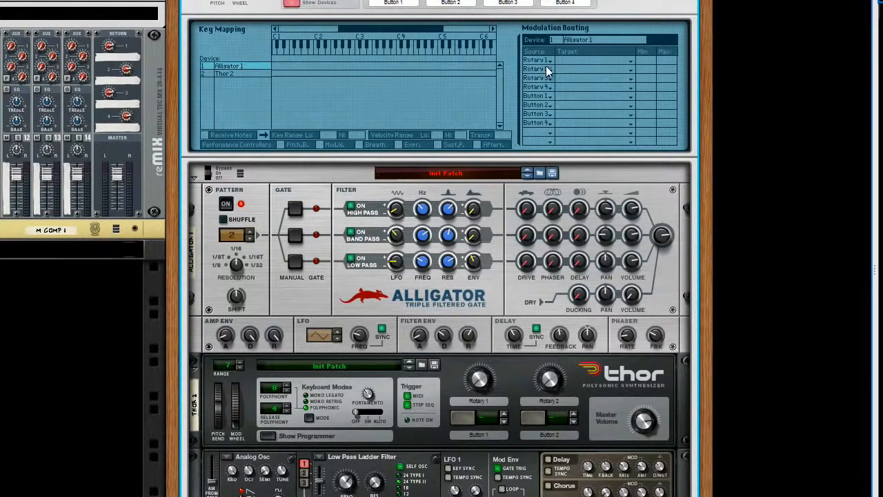
click(542, 135)
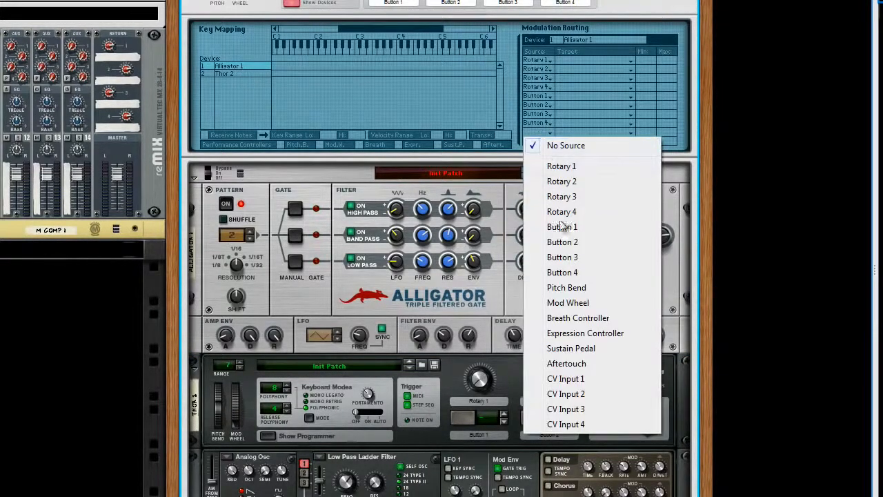
click(555, 378)
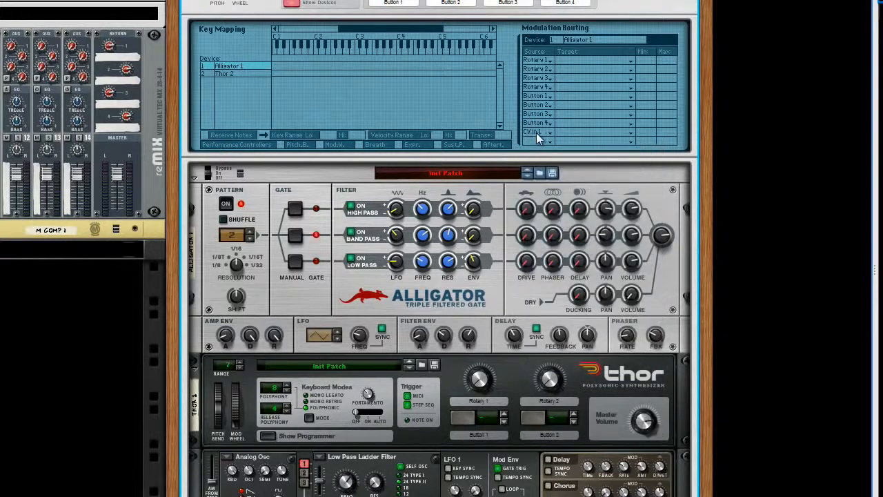
click(566, 132)
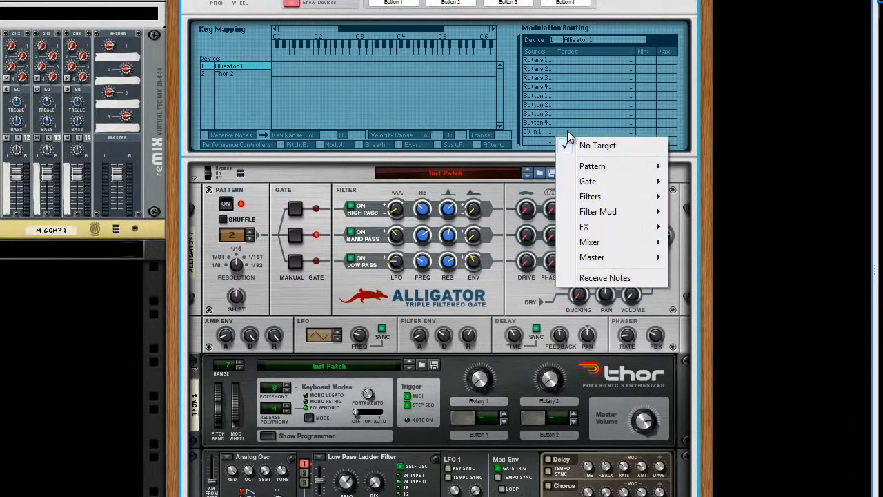
mouse_move(596, 201)
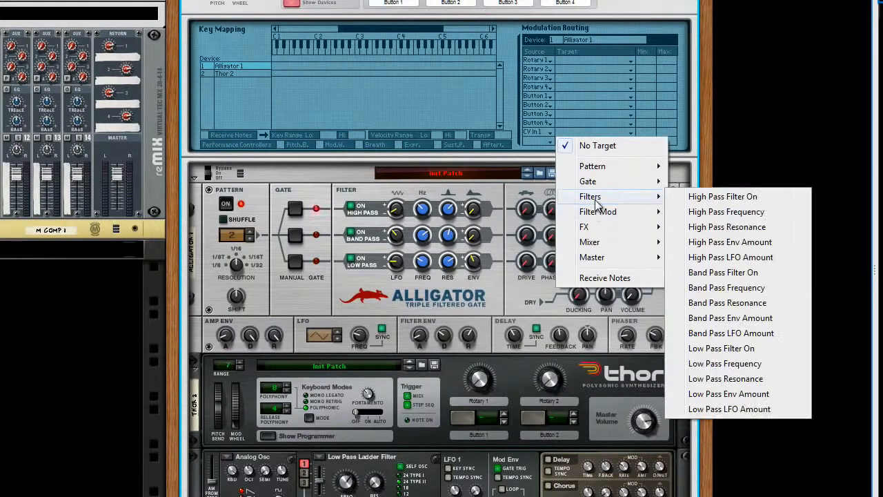
click(716, 319)
Route CV Input 1 to High Pass Env Amount and invert the Band Pass Env Amount range to minimum 63, maximum -64
click(535, 141)
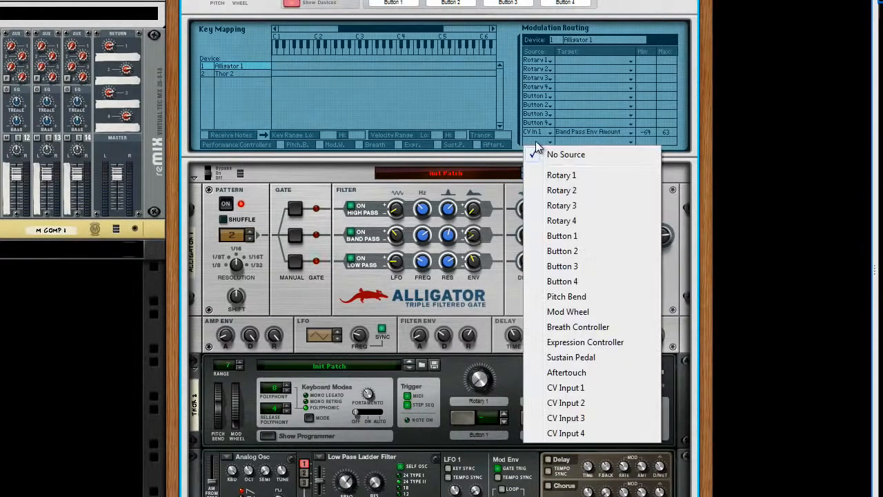
click(584, 388)
click(569, 141)
mouse_move(590, 205)
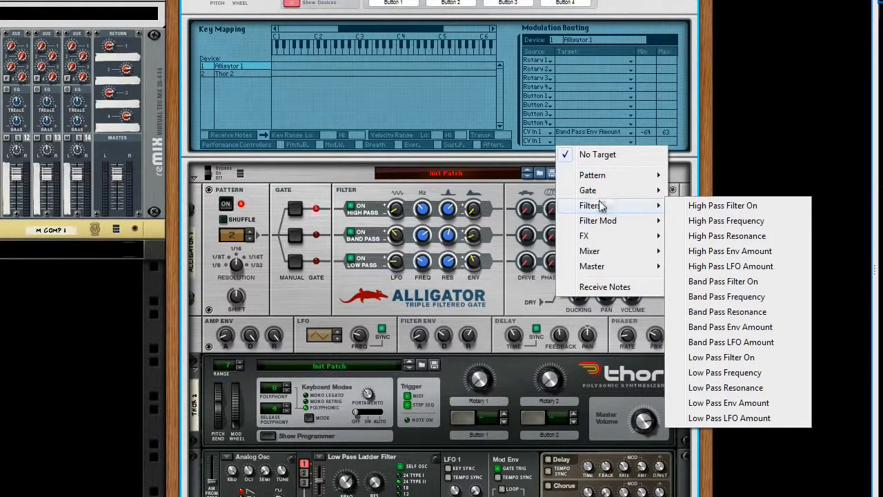
click(711, 251)
drag(648, 140, 649, 109)
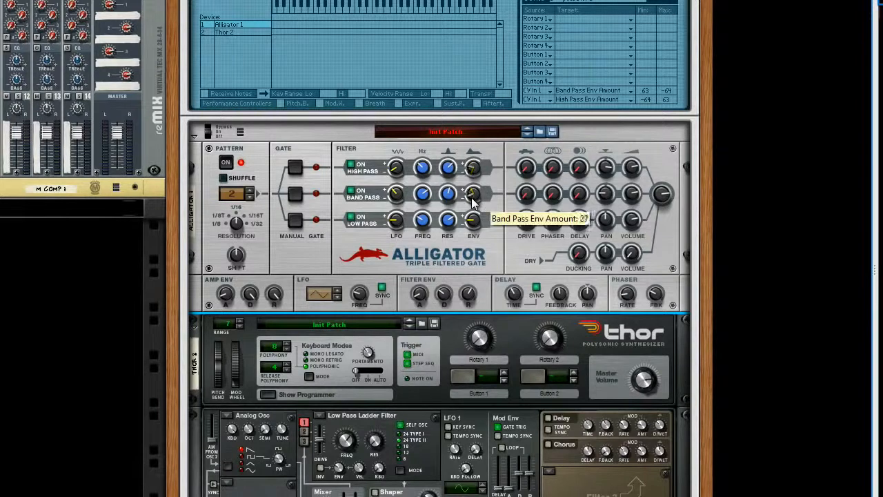
Lower the rate of Thor's LFO 2 to 0.09 Hz
scroll(517, 359, down, 4)
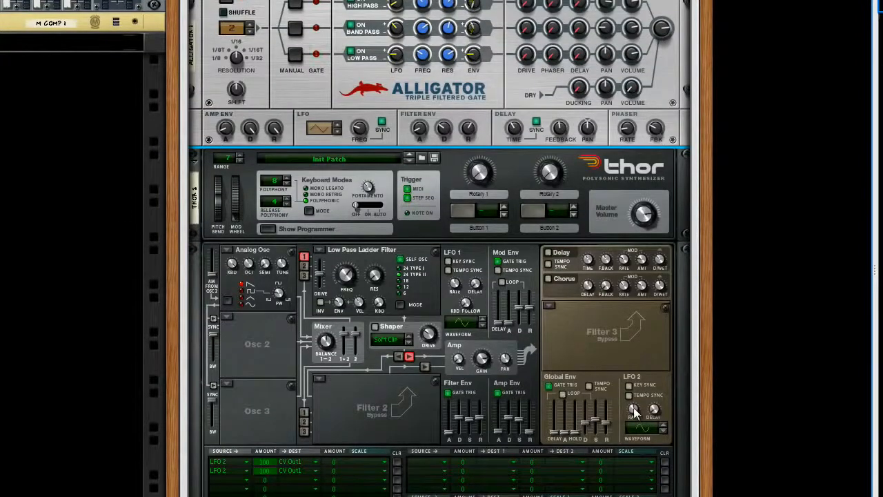
mouse_move(634, 407)
drag(635, 407, 635, 425)
scroll(574, 331, up, 5)
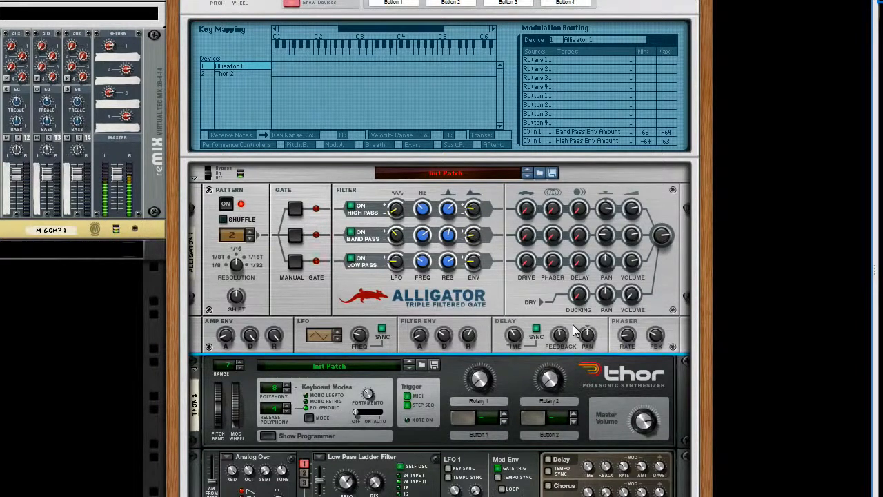
scroll(573, 331, down, 5)
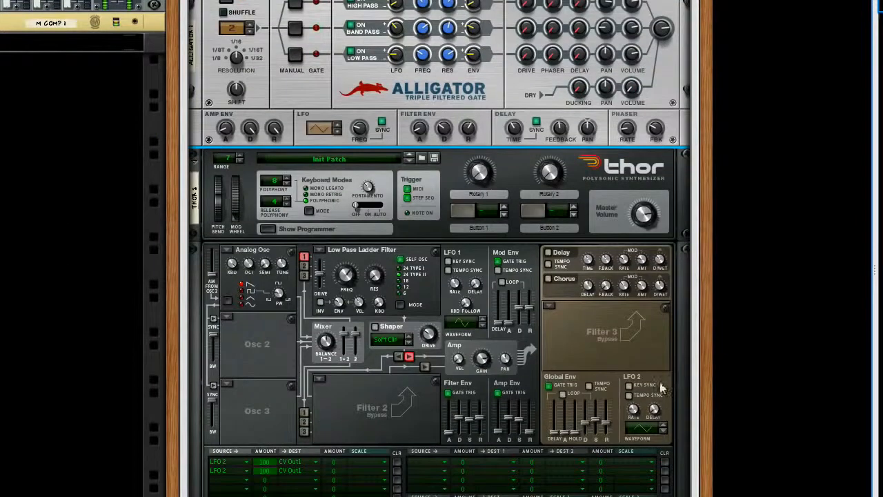
mouse_move(636, 417)
scroll(633, 409, down, 2)
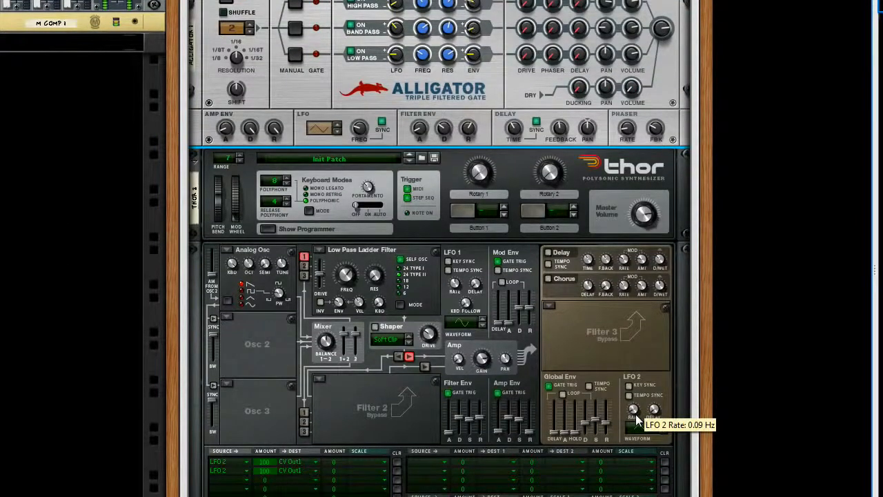
scroll(609, 367, up, 2)
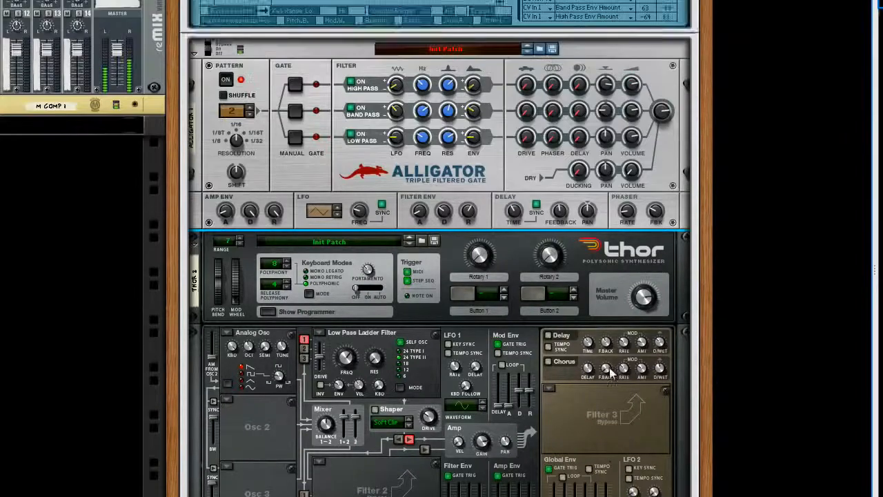
scroll(609, 366, up, 3)
Raise the Alligator's high pass frequency to 1.27 kHz and lower its band pass frequency
mouse_move(578, 297)
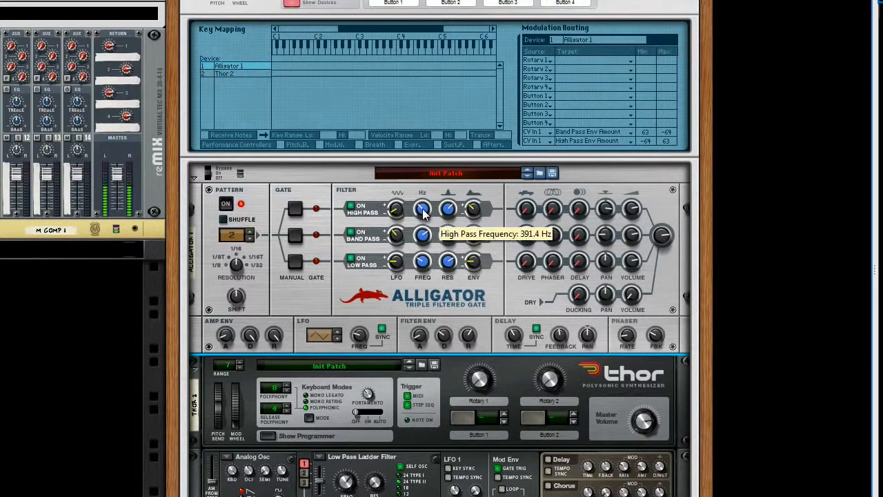
drag(423, 213, 423, 201)
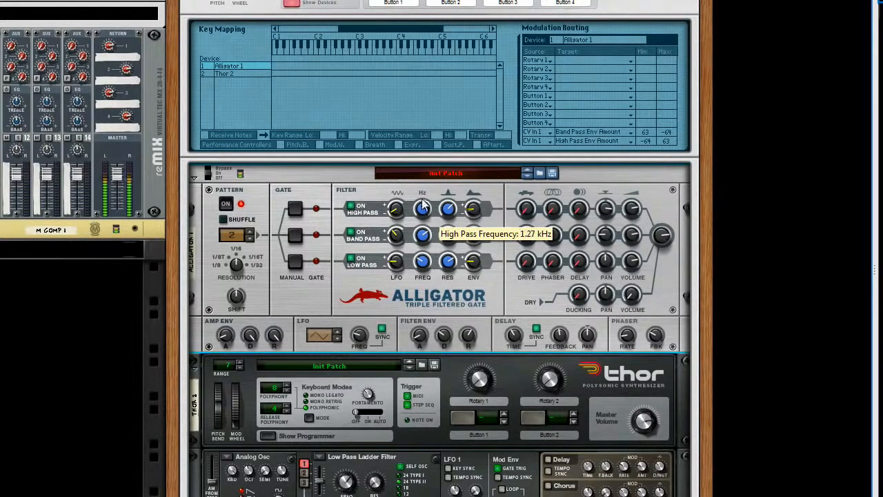
drag(424, 237, 426, 250)
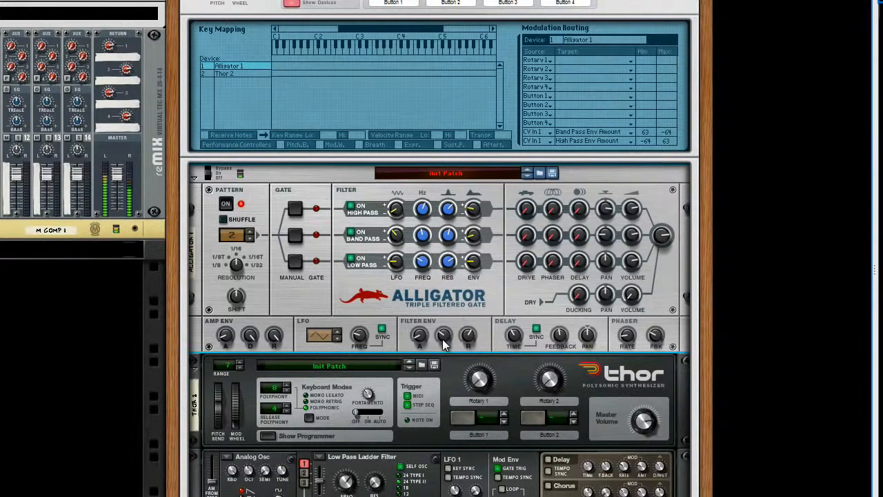
Adjust the decay and release of the Alligator's filter envelope
scroll(443, 336, up, 3)
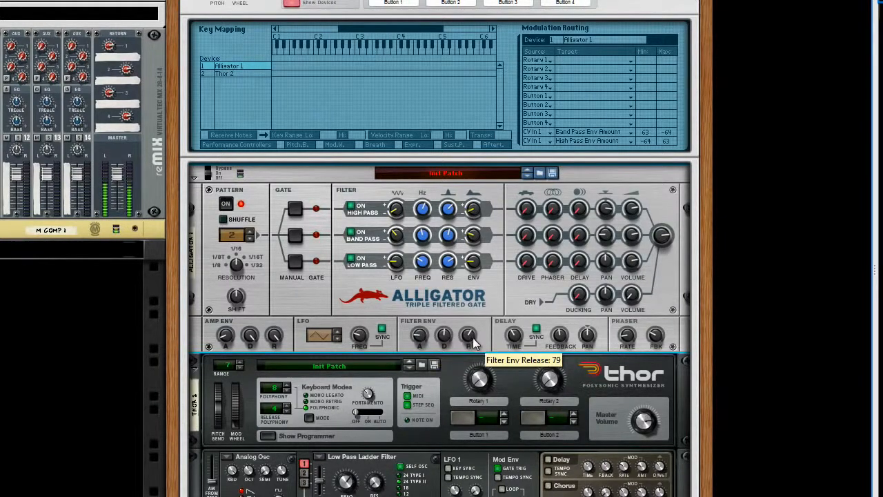
scroll(471, 335, up, 4)
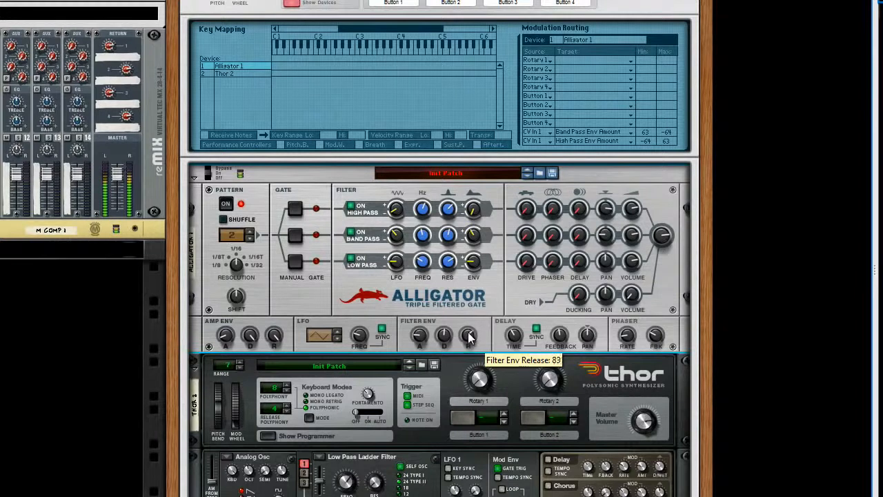
drag(471, 336, 468, 344)
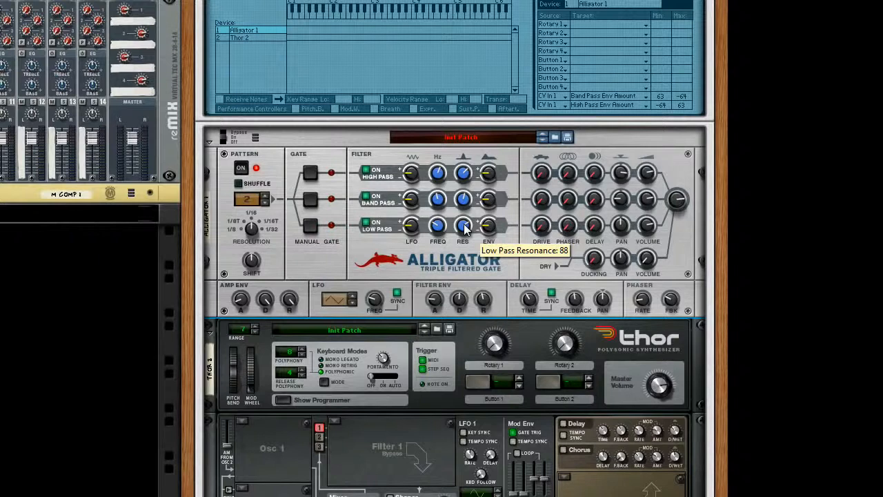
Set the source of the first six modulation routing rows for Alligator 1 to CV Input 1
click(559, 26)
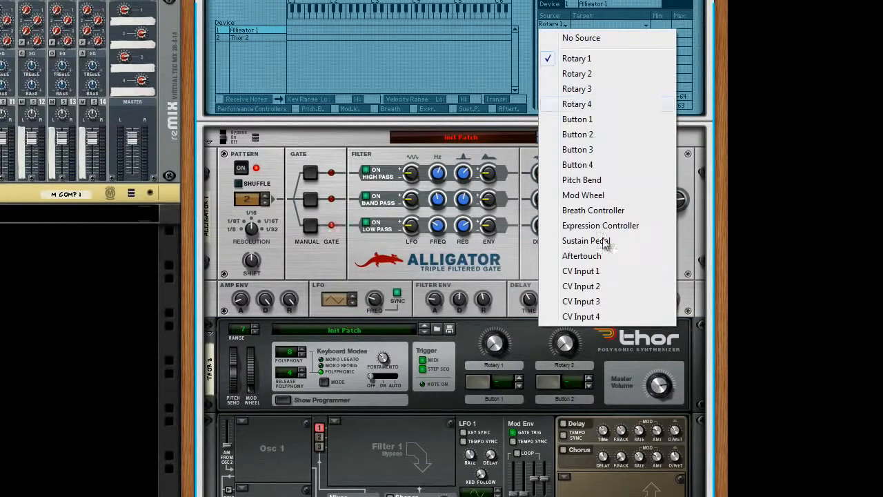
click(594, 270)
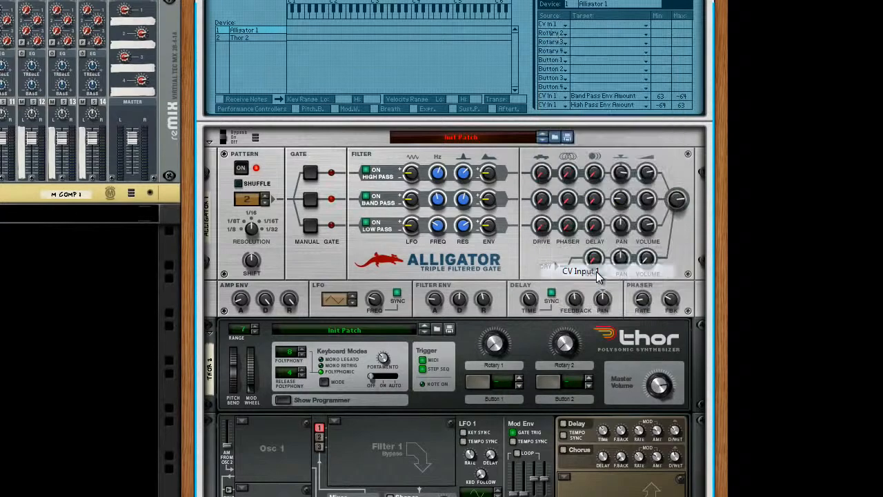
click(551, 34)
click(597, 278)
click(550, 48)
click(584, 290)
click(552, 51)
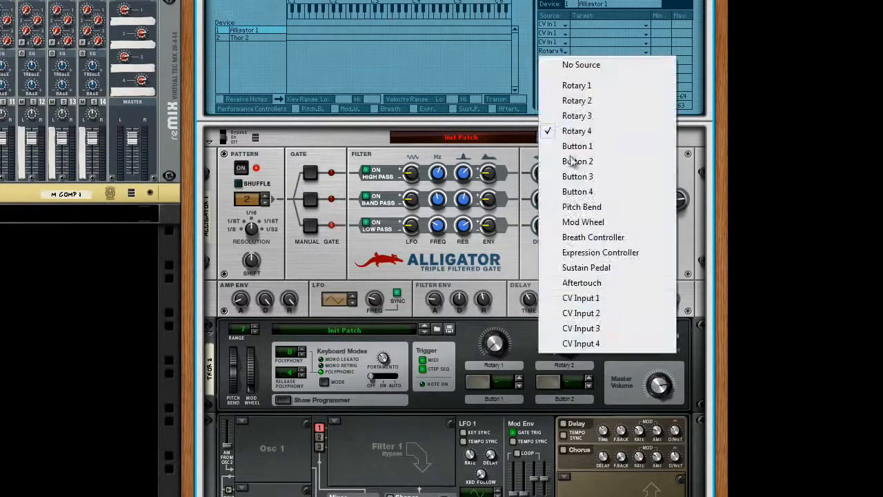
click(591, 298)
click(552, 60)
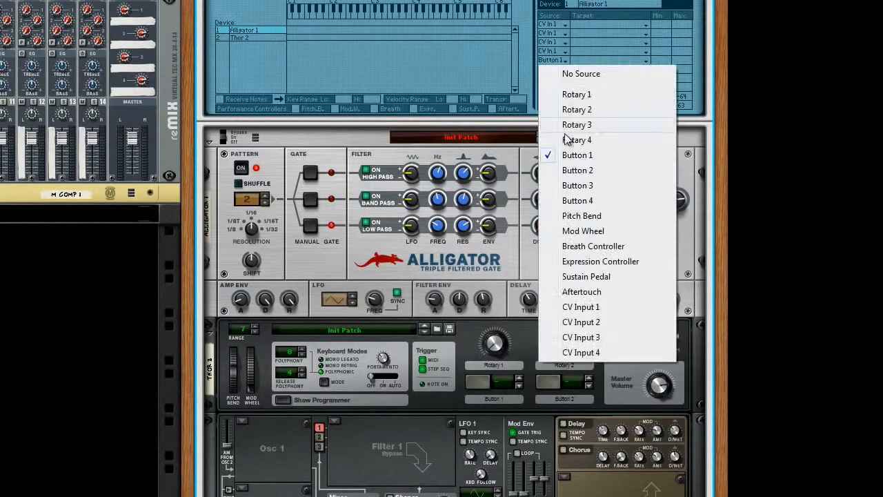
click(592, 307)
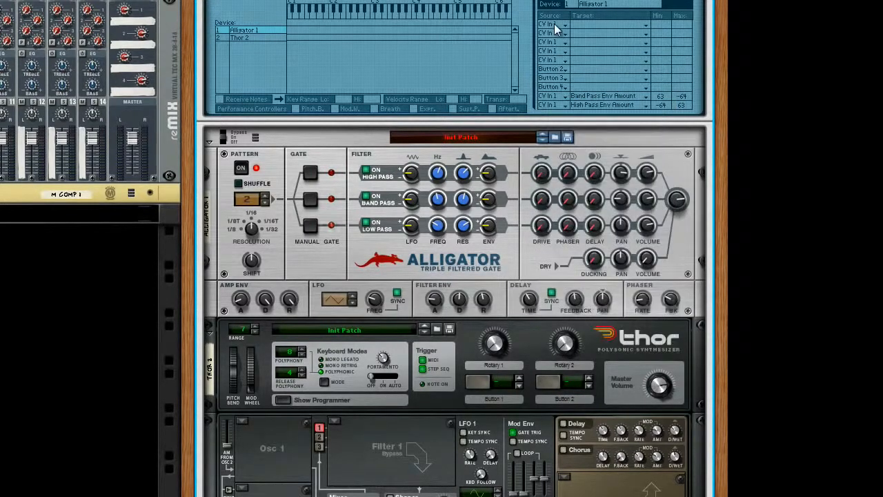
click(559, 69)
click(583, 315)
Target High Pass Frequency and High Pass Resonance in the first two CV Input 1 rows
click(583, 25)
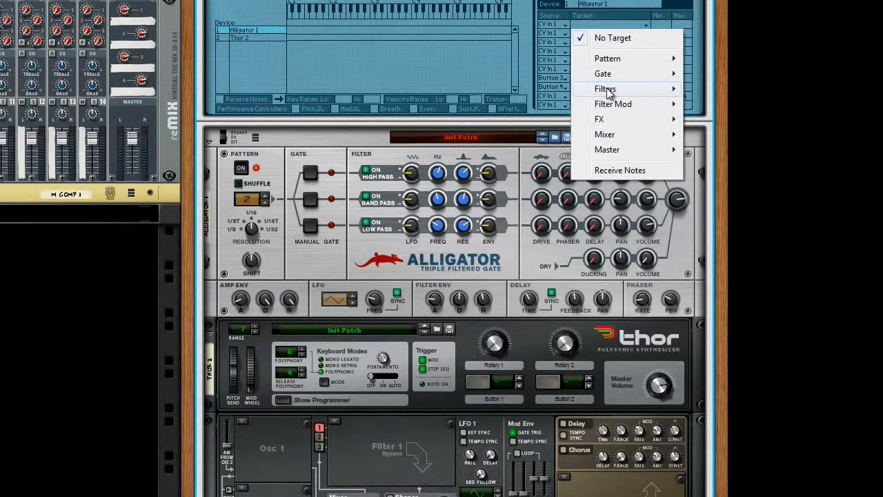
mouse_move(607, 91)
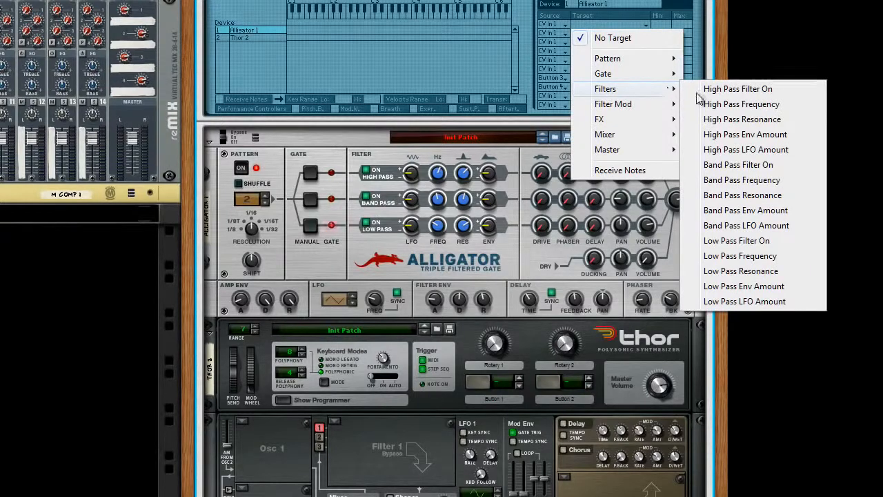
click(721, 104)
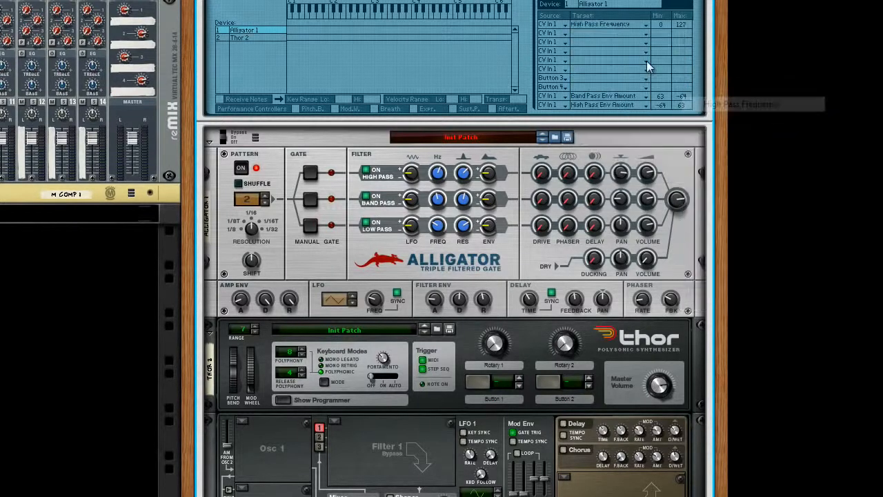
click(580, 32)
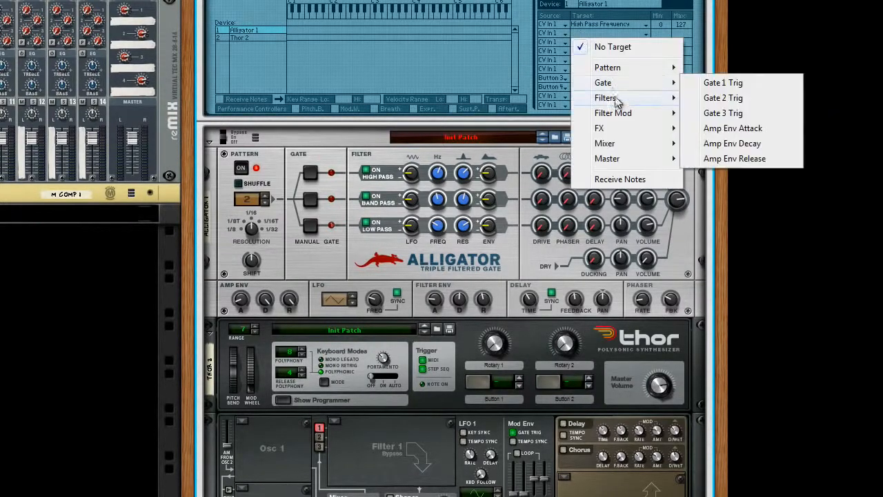
mouse_move(616, 101)
click(747, 127)
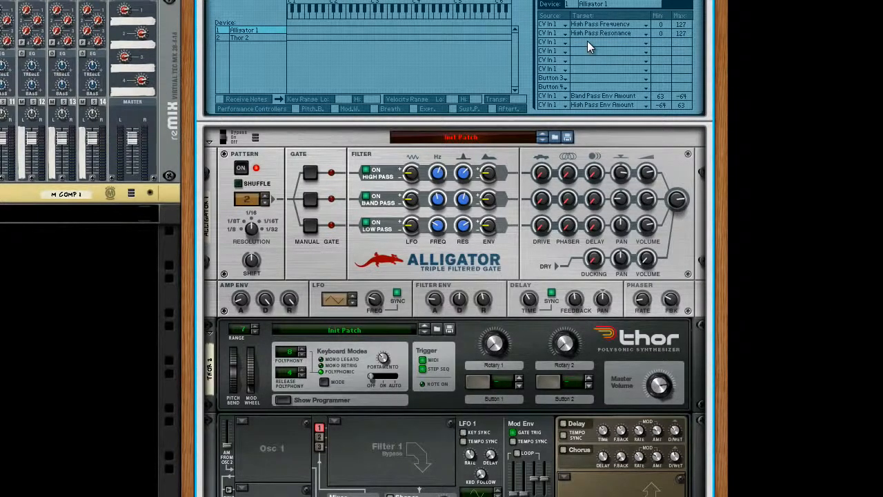
Target Band Pass Frequency and Band Pass Resonance in the third and fourth CV Input 1 rows
click(588, 43)
mouse_move(616, 92)
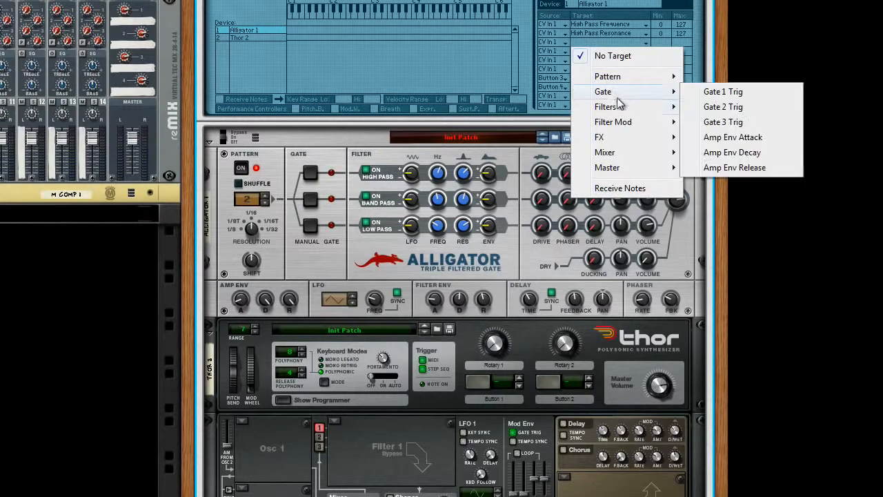
mouse_move(619, 109)
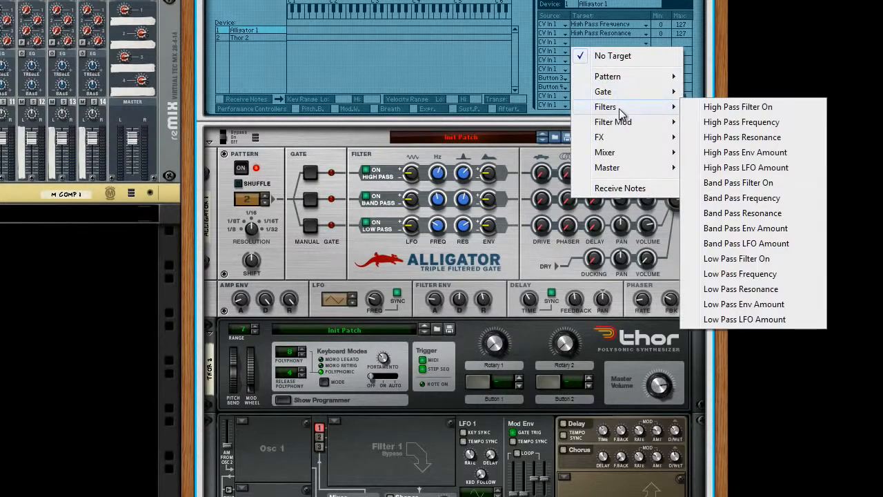
click(733, 198)
click(590, 55)
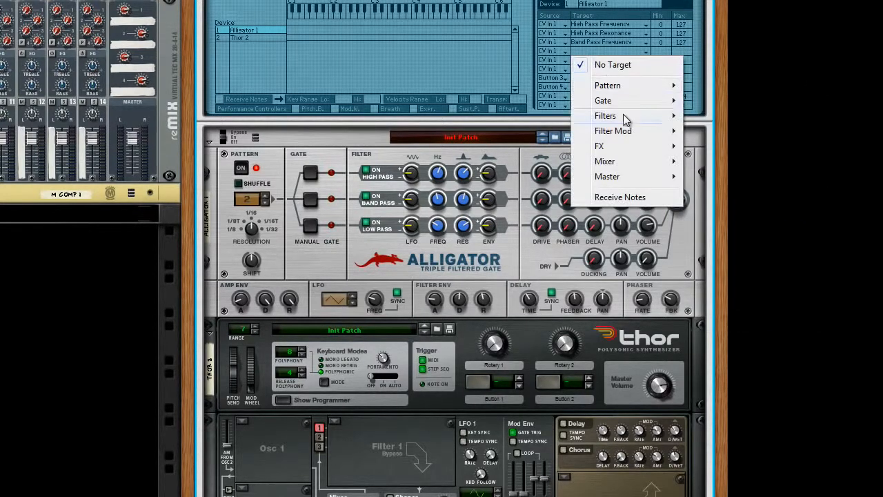
mouse_move(627, 117)
click(738, 222)
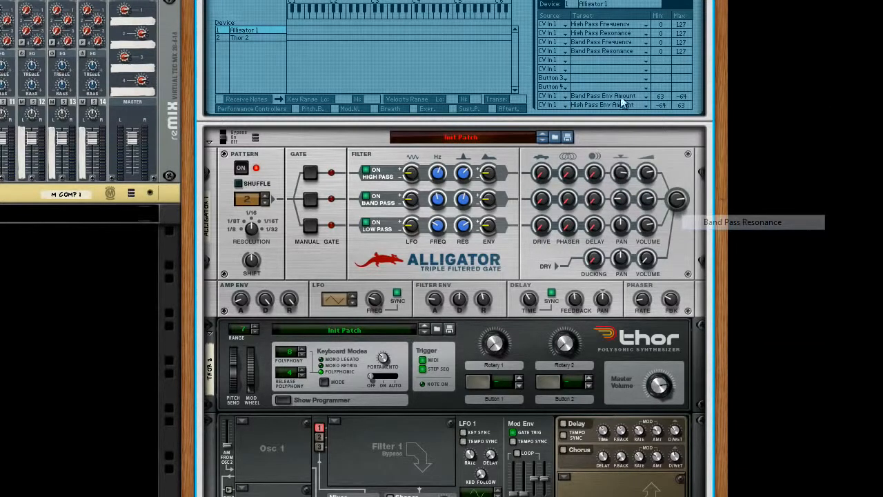
Target Low Pass Frequency and Low Pass Resonance in the fifth and sixth CV Input 1 rows
click(586, 63)
mouse_move(621, 124)
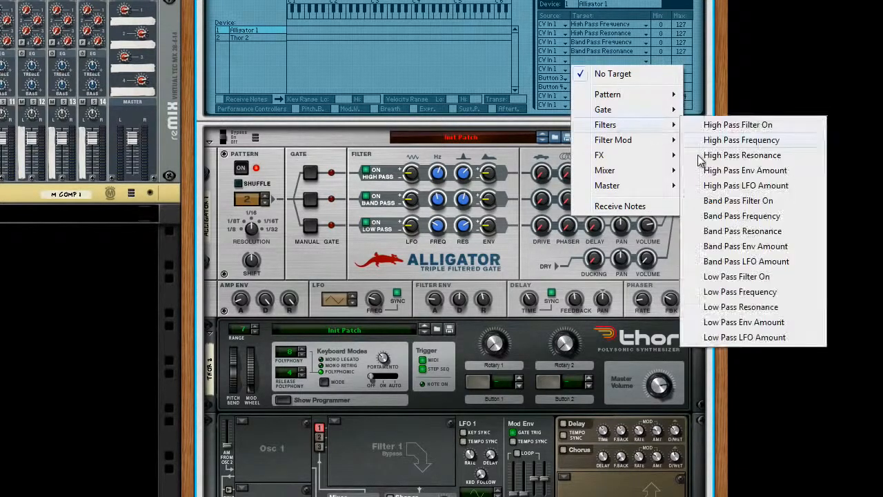
click(735, 293)
click(600, 69)
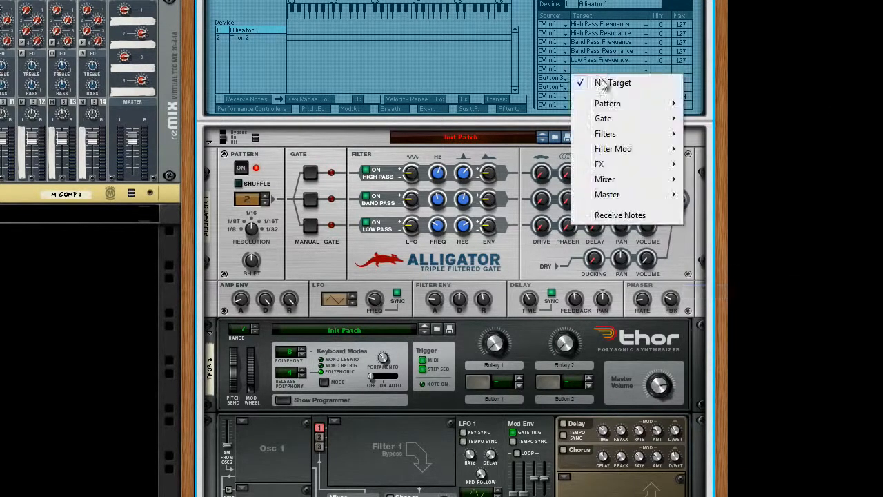
mouse_move(610, 136)
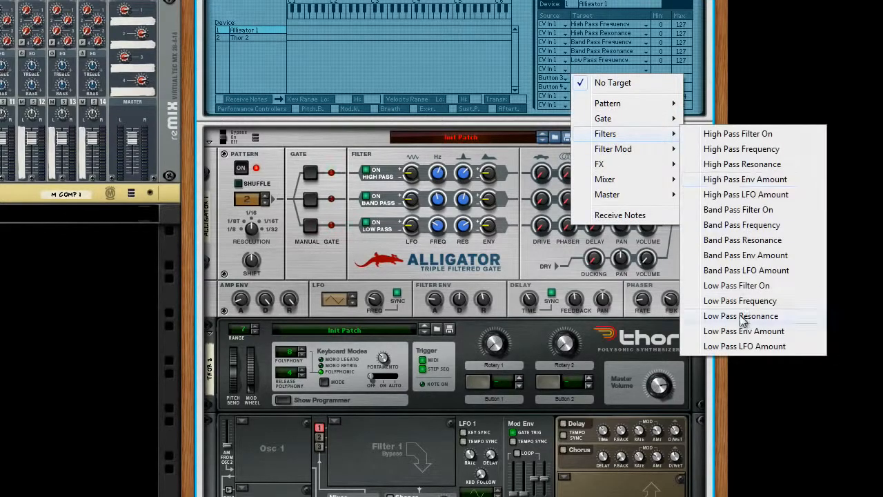
click(743, 320)
scroll(257, 256, up, 3)
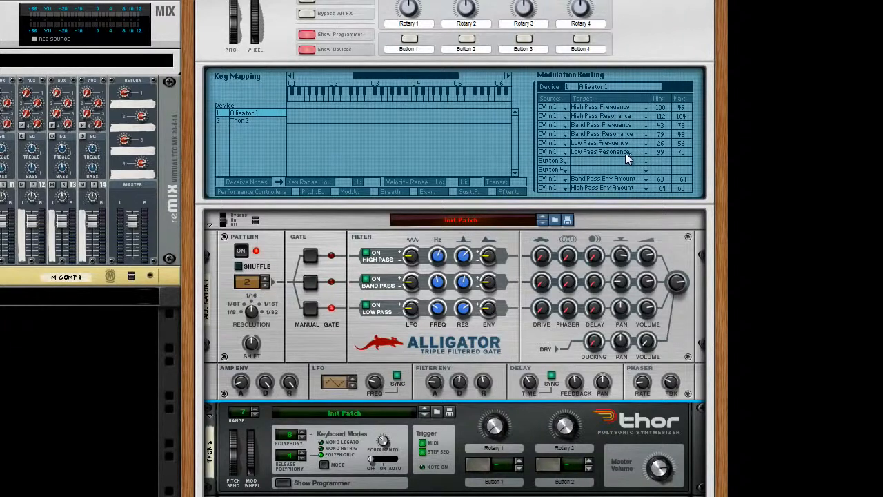
Route Rotary 1 to CV Output 1 with an amount of 100 in Thor's modulation matrix
scroll(602, 165, down, 5)
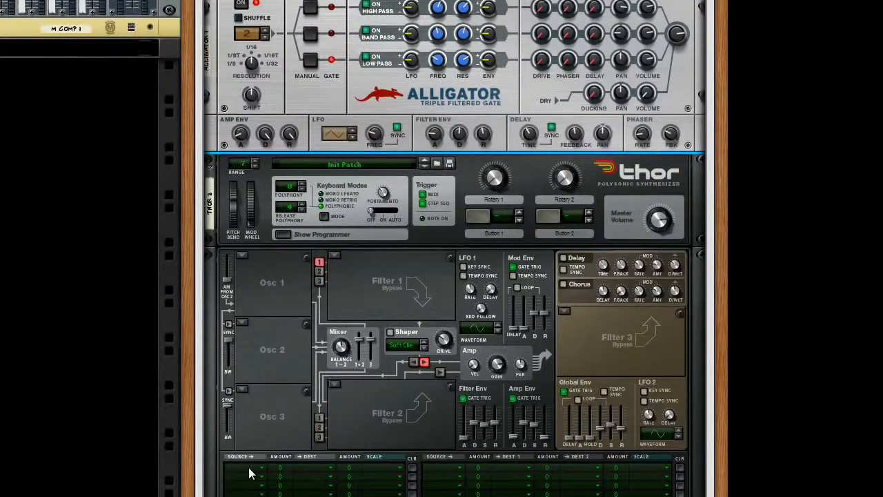
click(250, 473)
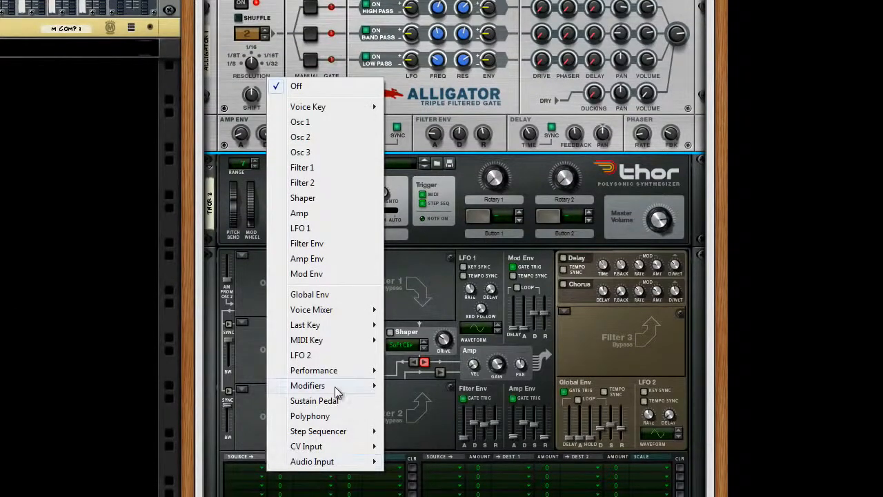
click(412, 388)
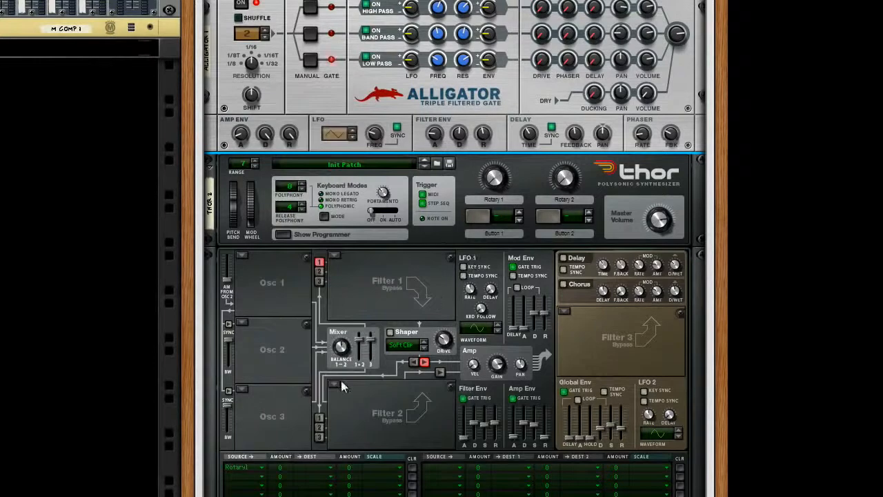
drag(290, 473, 298, 442)
click(321, 469)
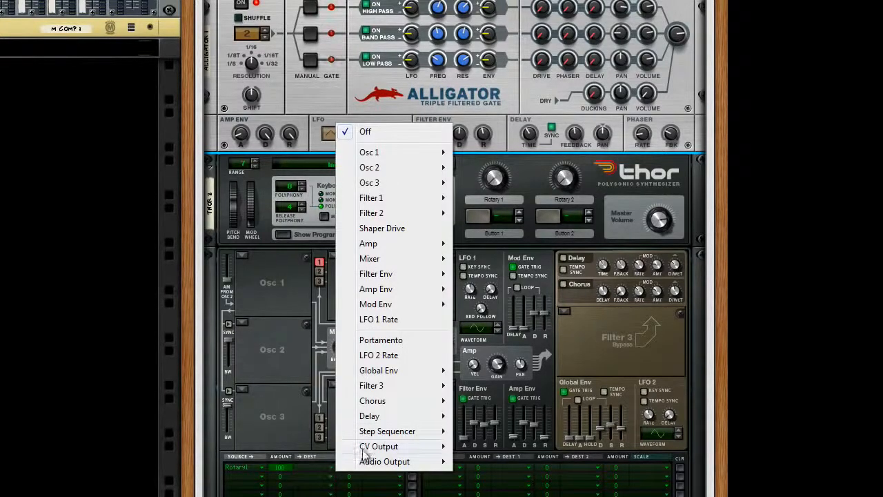
mouse_move(370, 447)
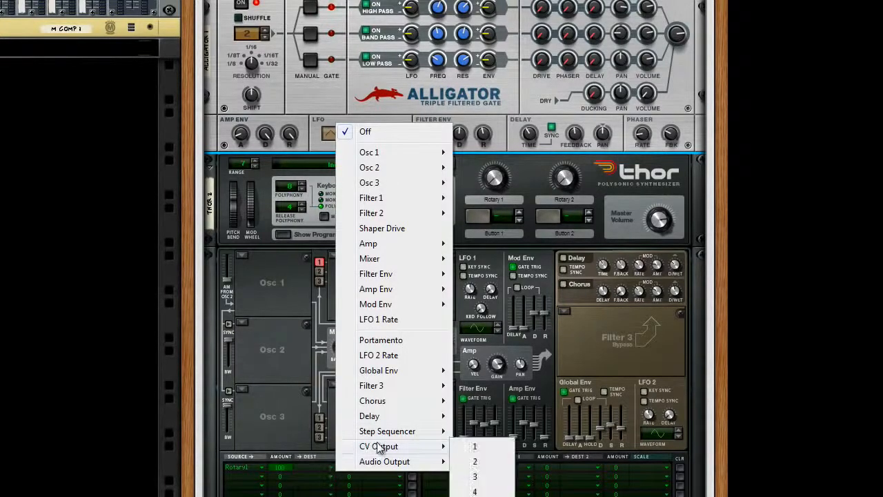
click(475, 446)
Cable Thor's CV 1 modulation output to the Combinator's Programmer CV 1 input on the rear of the rack
key(Tab)
scroll(450, 446, up, 4)
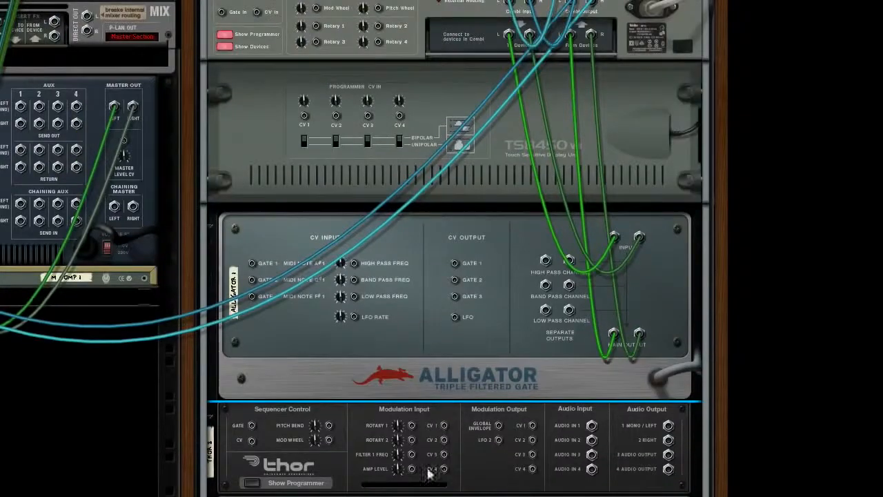
drag(533, 427, 304, 117)
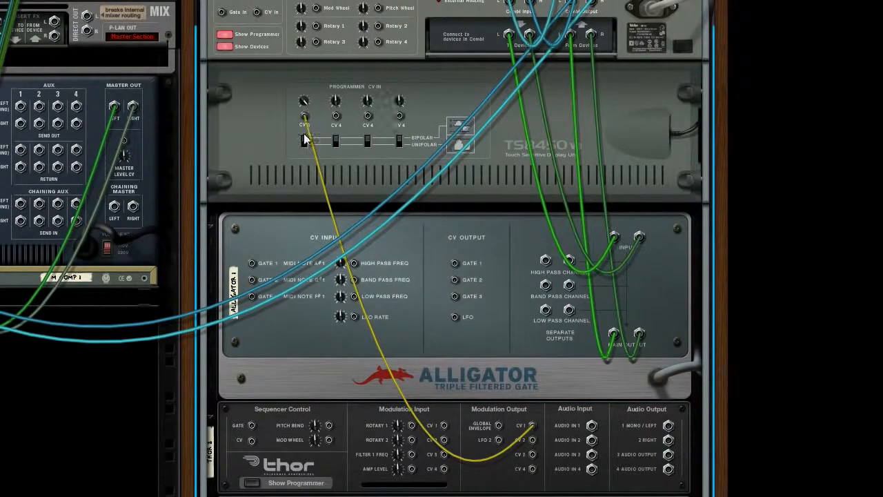
key(Tab)
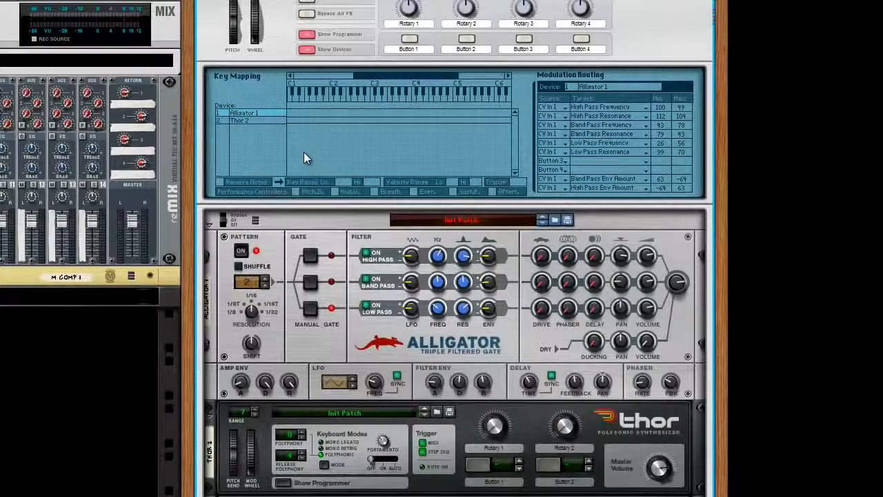
Sweep Thor's Rotary 1 knob up and down to audition the filter morph on the Alligator
scroll(486, 425, down, 3)
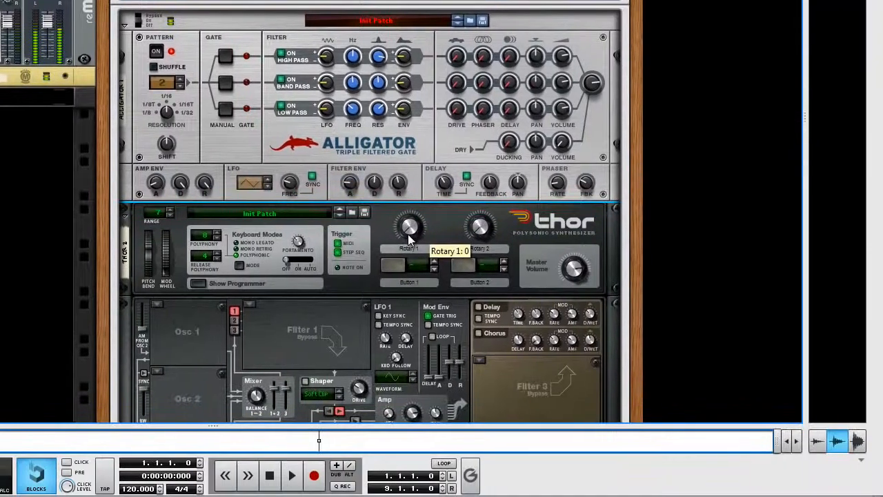
drag(410, 237, 412, 221)
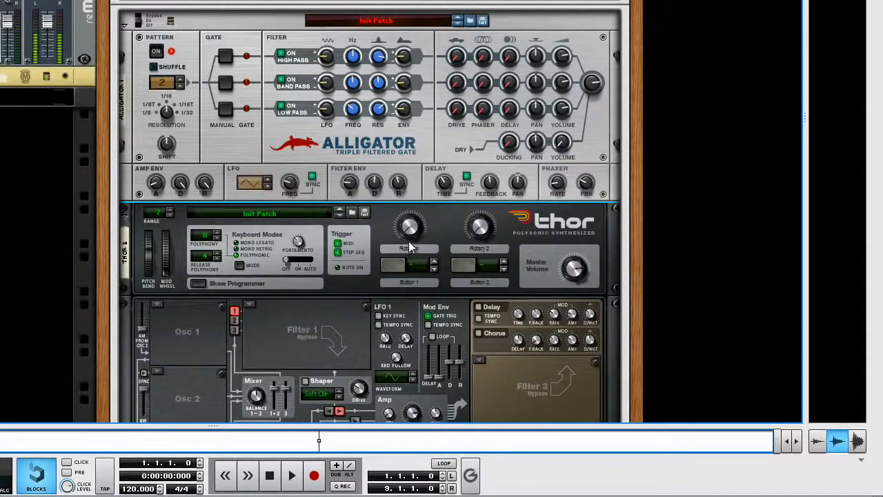
mouse_move(411, 239)
mouse_move(411, 238)
mouse_down()
mouse_move(410, 196)
mouse_move(416, 249)
mouse_up()
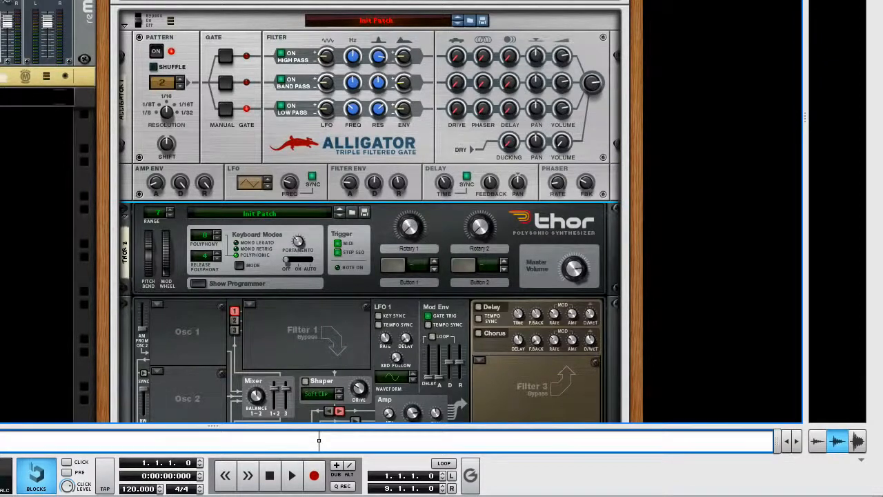
Rename Thor's Rotary 1 label to Morph
scroll(373, 221, up, 1)
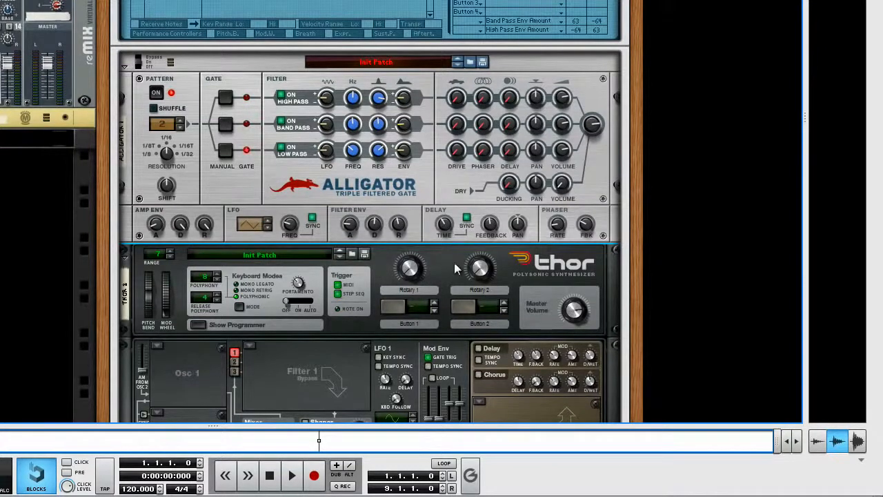
double_click(410, 290)
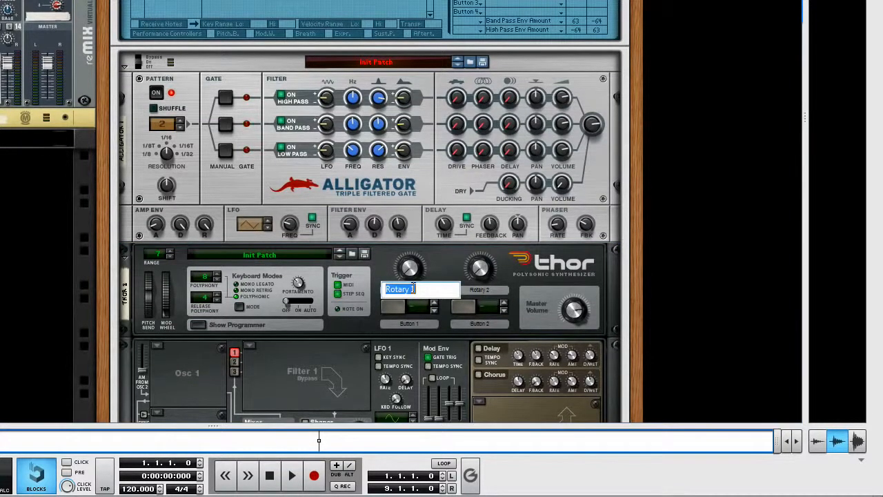
text(Morph)
key(Return)
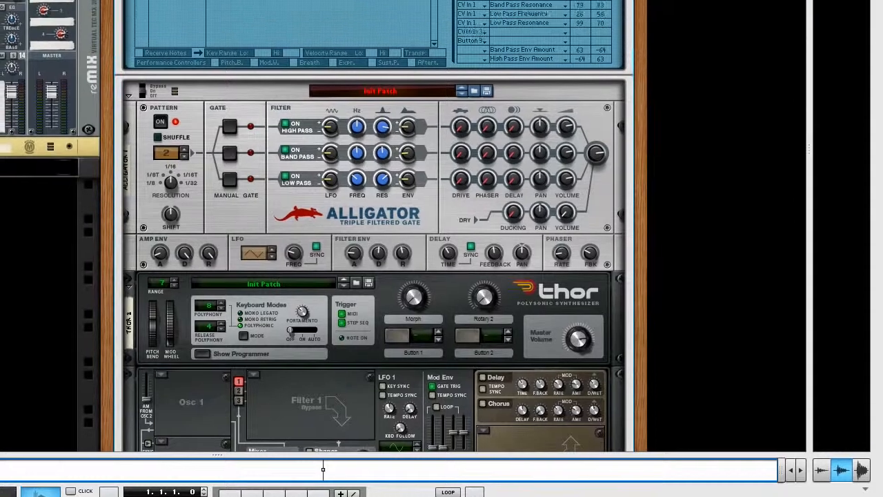
Rename the Combinator's Rotary 1 label to Morph
double_click(352, 44)
text(Mi)
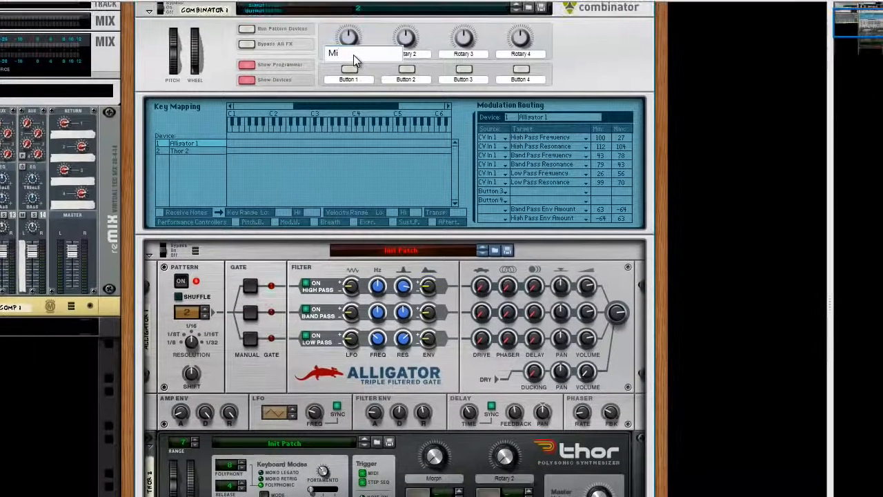
text(rph)
key(Return)
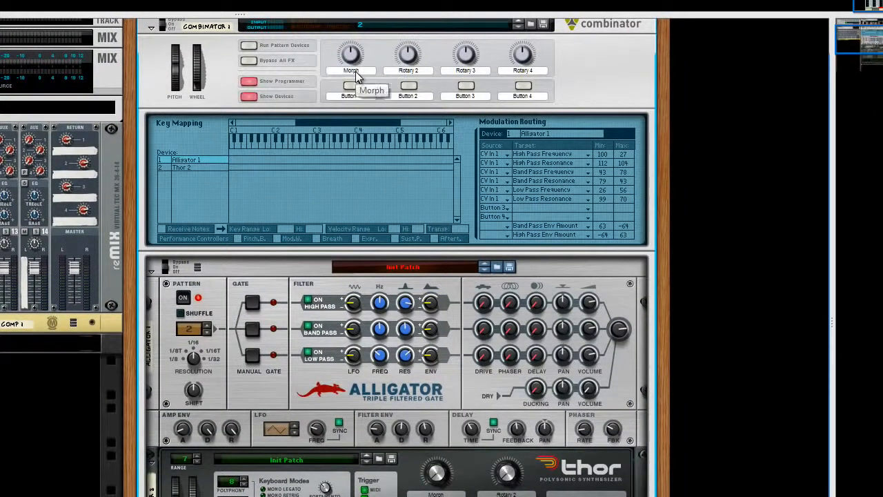
Route the Combinator's Rotary 1 to Thor 2's Rotary 1 in the Programmer's modulation routing
click(200, 167)
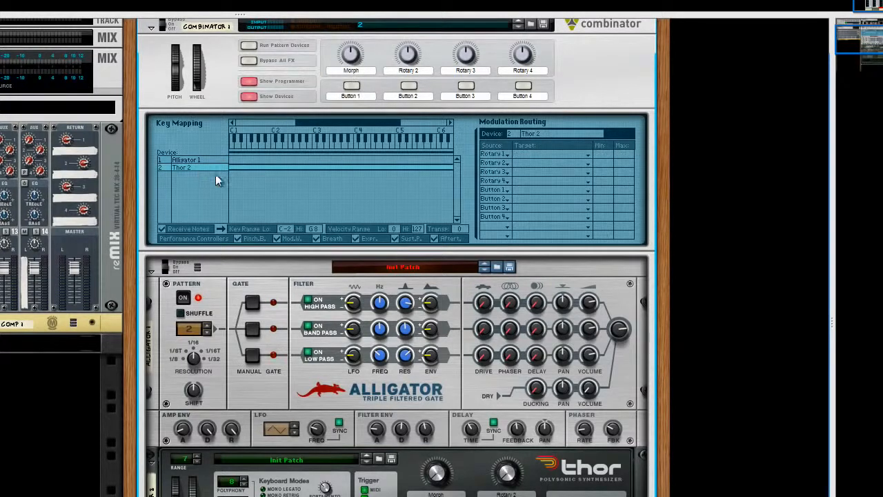
click(526, 162)
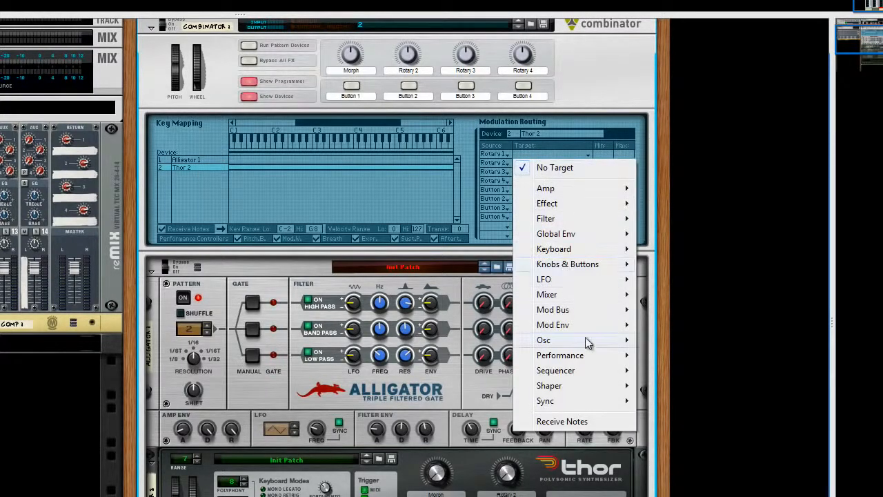
mouse_move(583, 264)
click(670, 265)
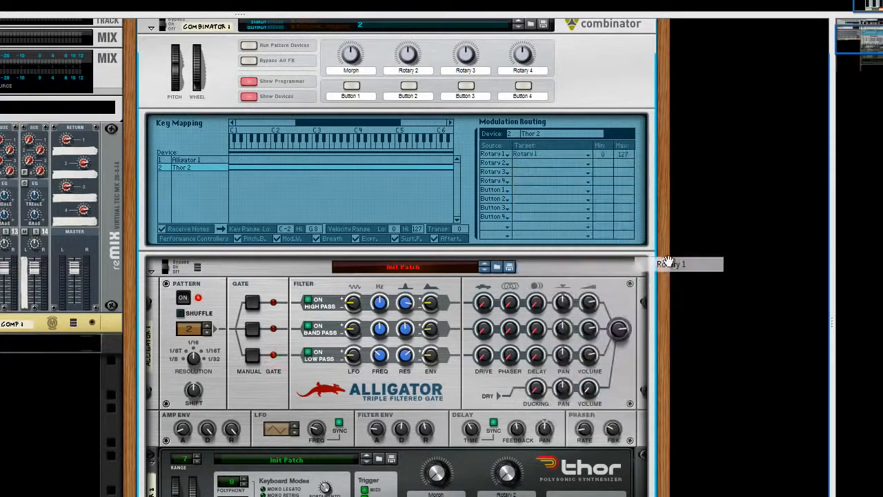
mouse_move(350, 70)
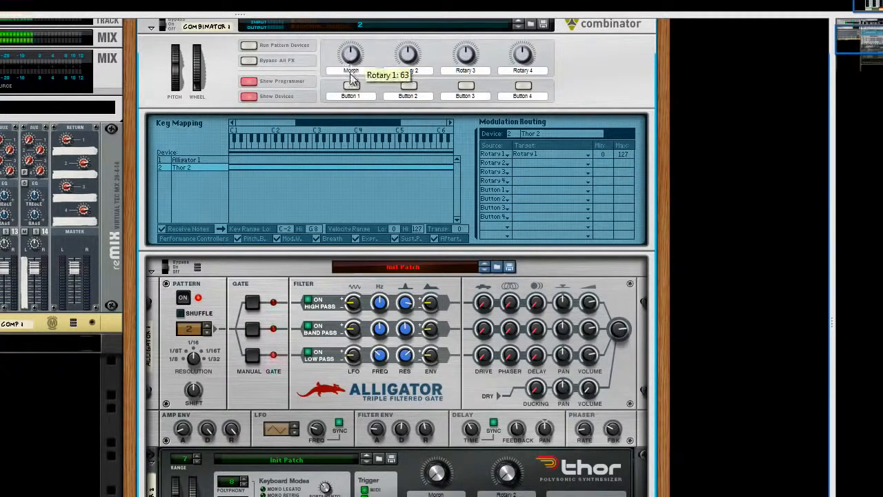
Examine the Alligator's CV modulation routings and Thor's programmer, and try out Thor's Morph knob
click(210, 160)
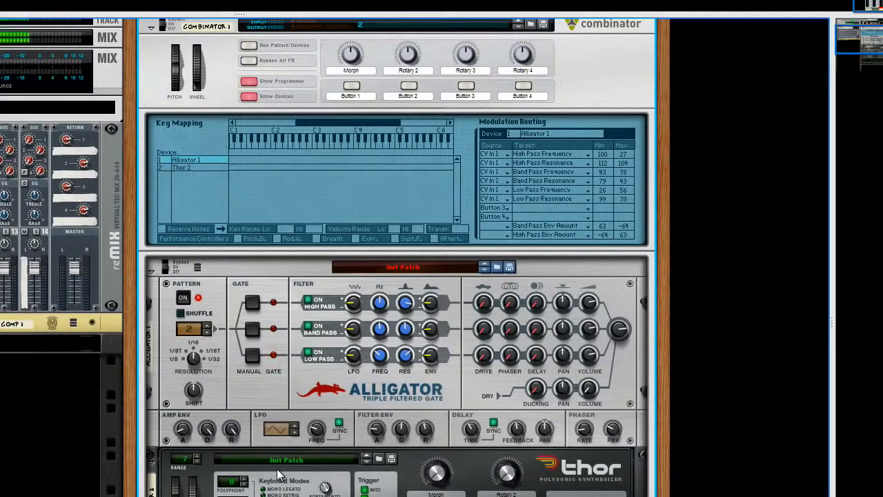
scroll(279, 474, down, 3)
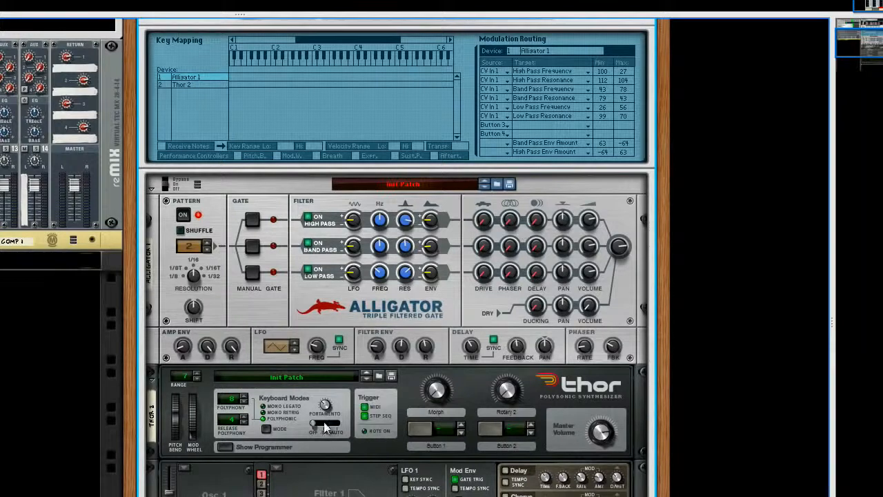
scroll(320, 424, down, 2)
scroll(320, 423, down, 2)
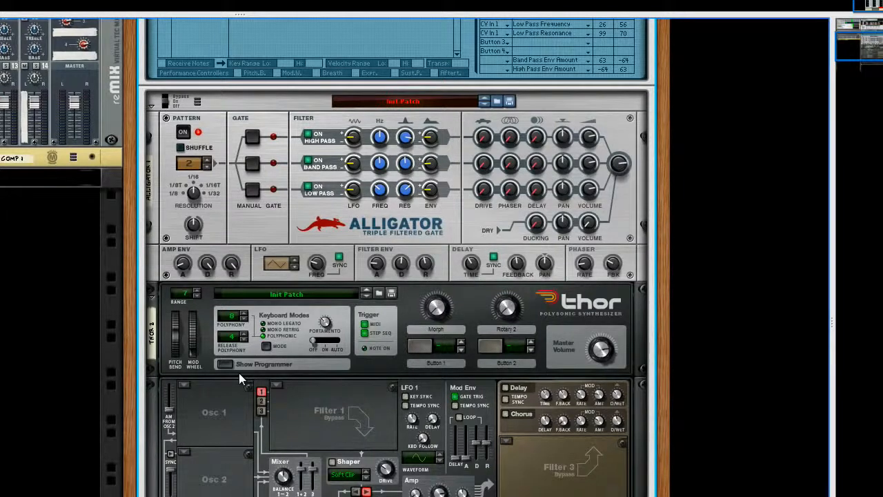
scroll(240, 377, up, 2)
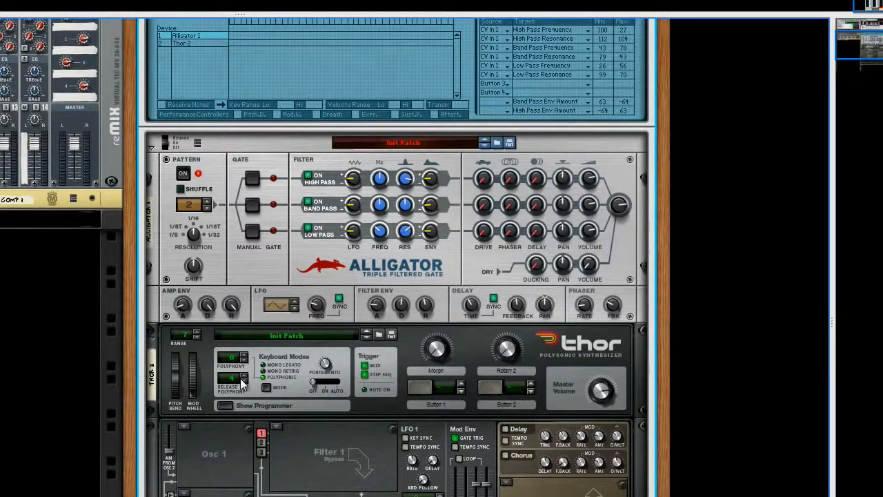
scroll(240, 378, up, 2)
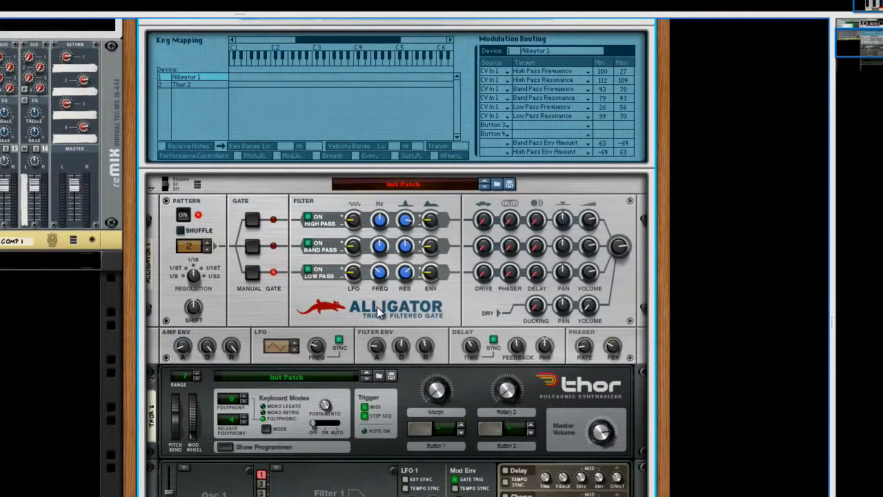
scroll(377, 305, down, 8)
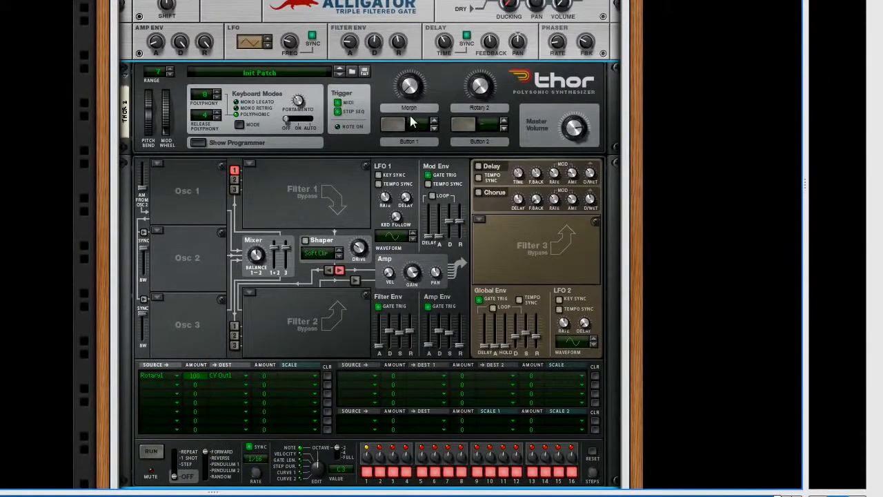
mouse_move(409, 89)
drag(409, 89, 413, 111)
Add a Thor modulation routing from LFO 2 to CV Output 1 at amount 100, scaled by Rotary 2 at 100
click(163, 384)
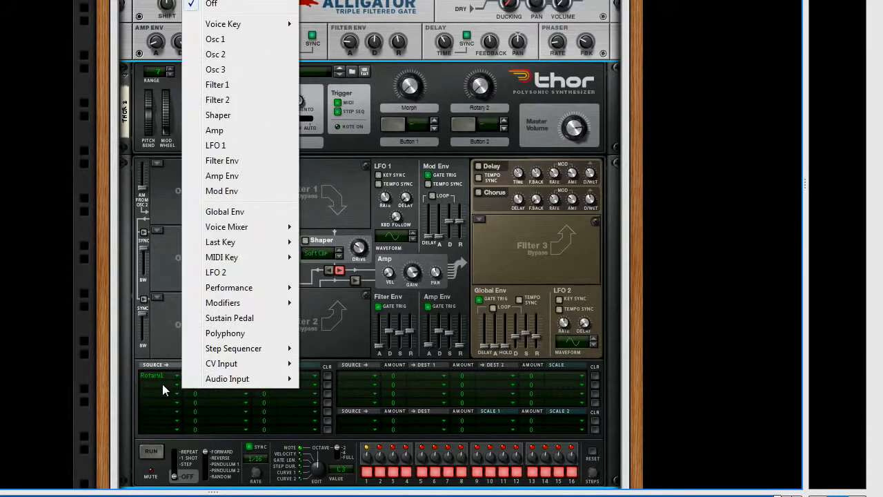
click(235, 273)
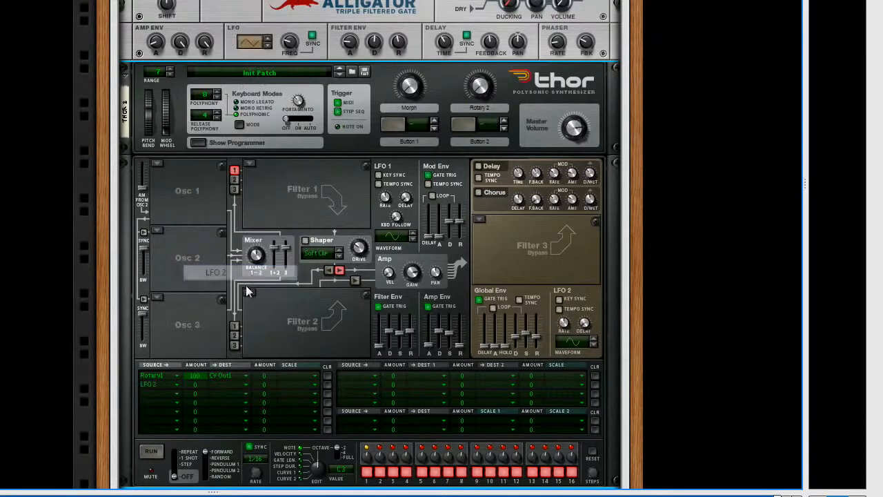
click(221, 385)
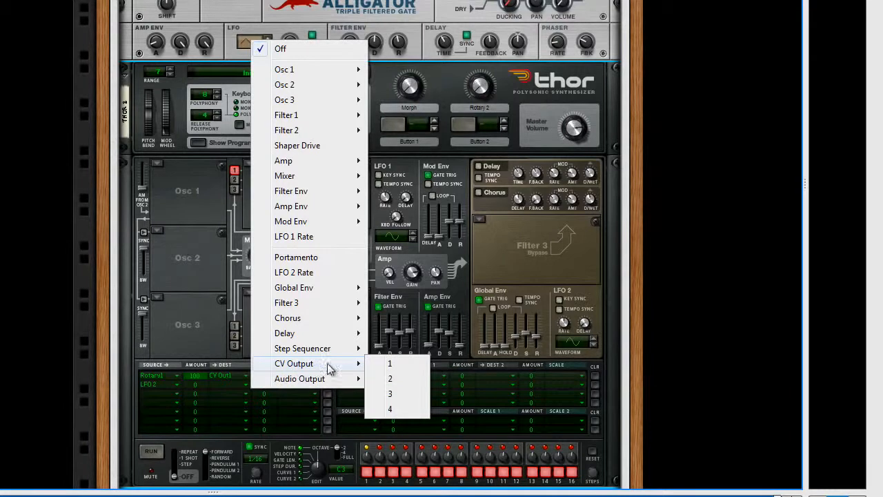
click(388, 365)
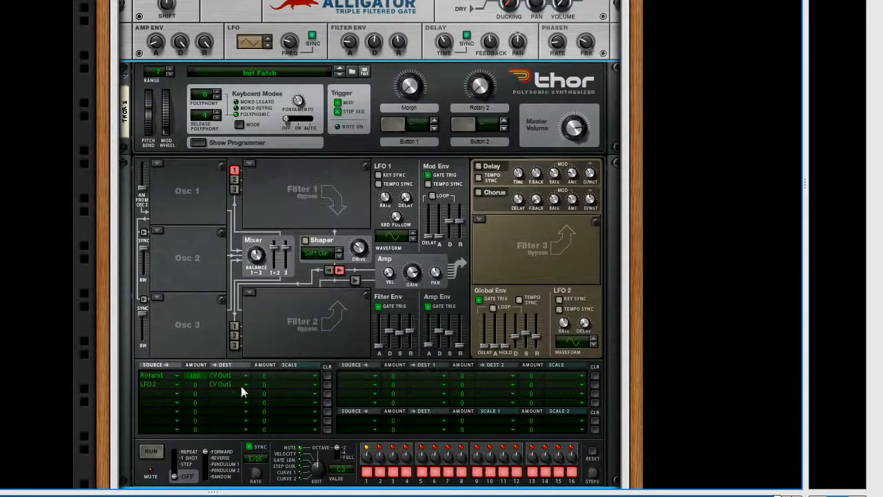
click(290, 385)
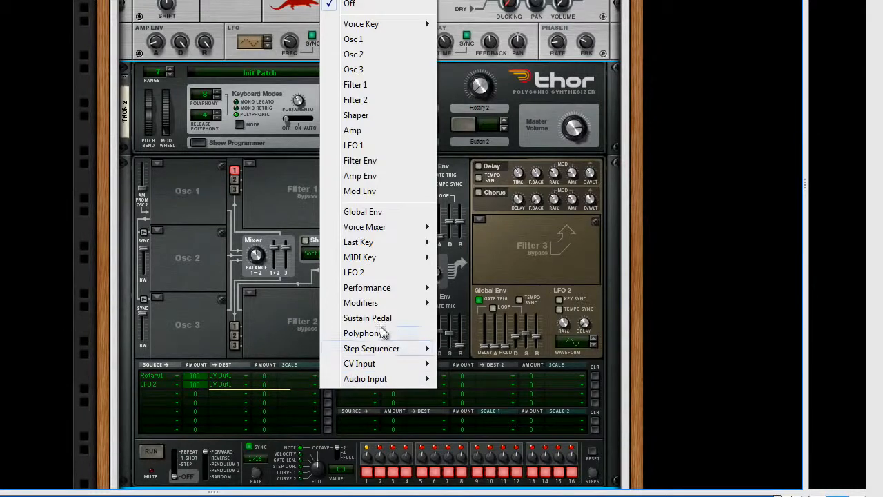
mouse_move(388, 306)
click(469, 316)
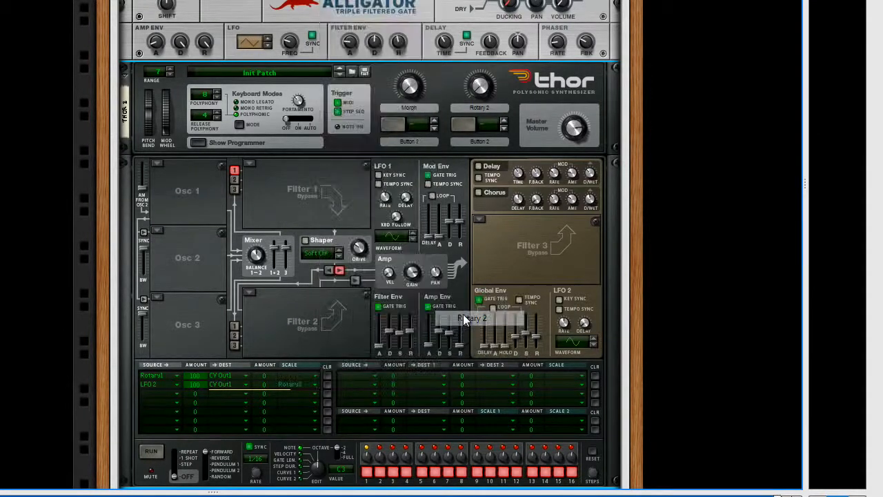
drag(266, 392, 271, 337)
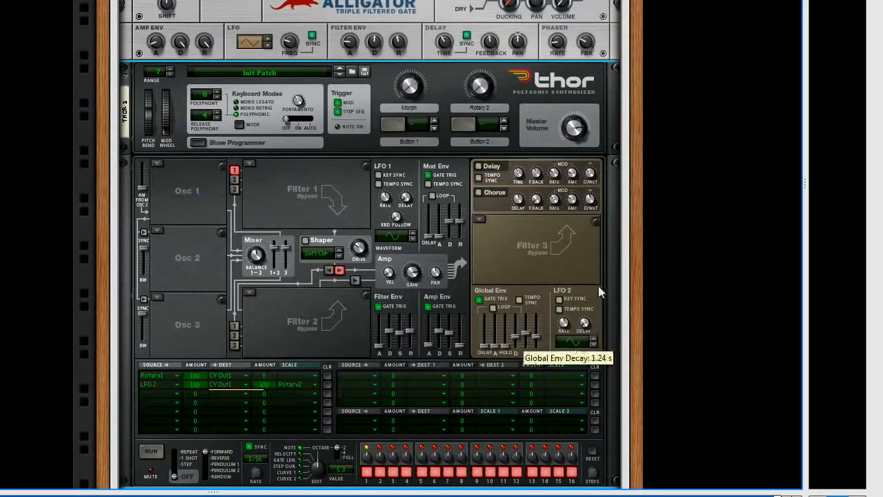
Rename Thor's Rotary 2 label to LFO
double_click(481, 109)
text(LFO)
key(Return)
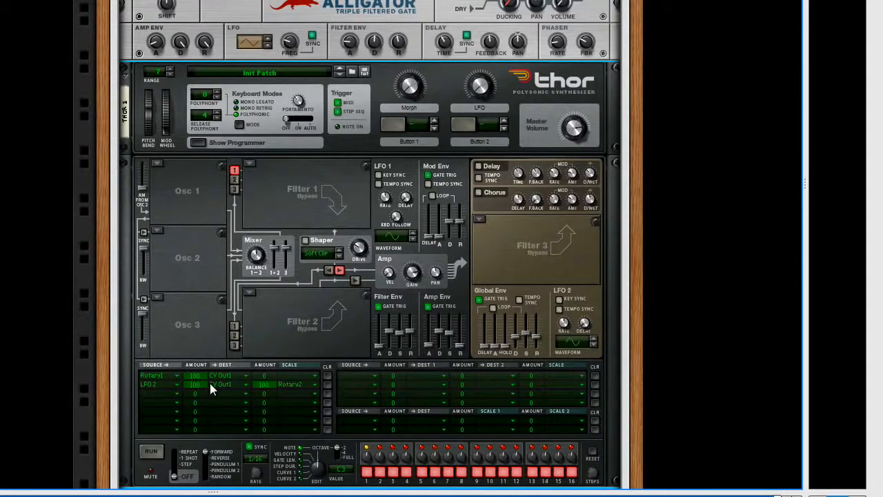
Turn Thor's LFO and Morph knobs to audition the LFO's modulation of the Alligator's filters
scroll(348, 27, up, 3)
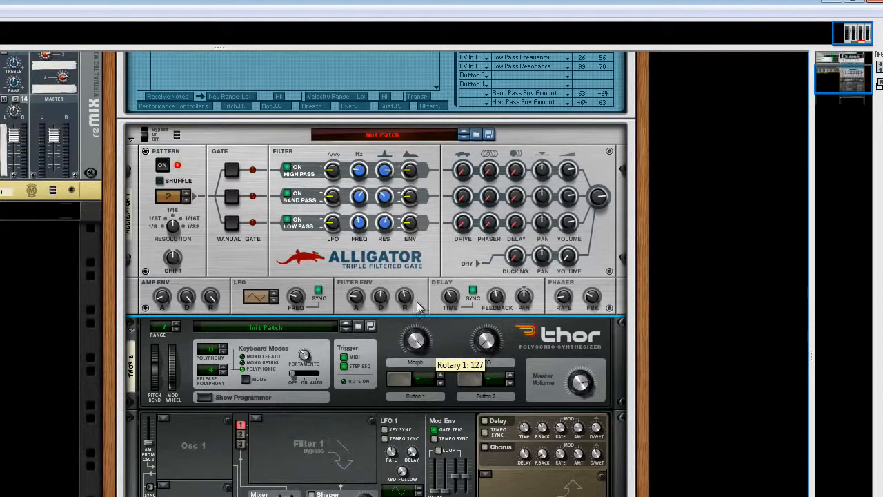
drag(491, 348, 487, 393)
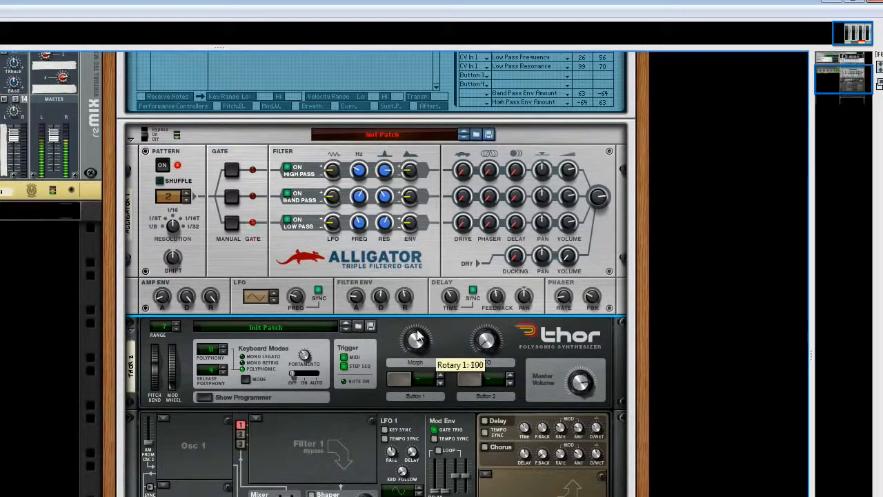
drag(486, 339, 486, 289)
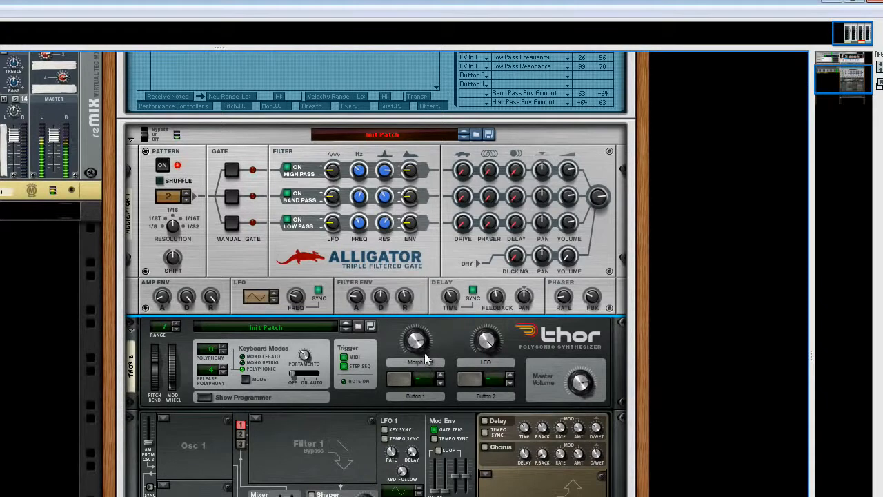
mouse_move(421, 346)
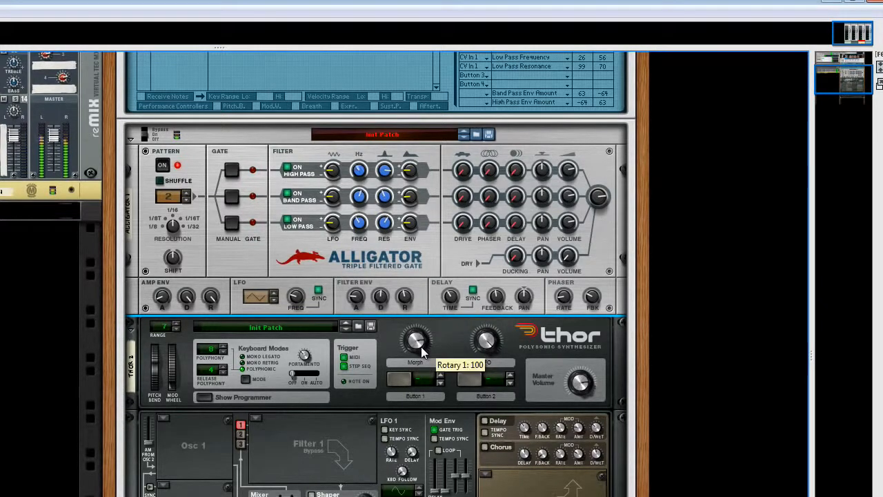
drag(421, 346, 419, 368)
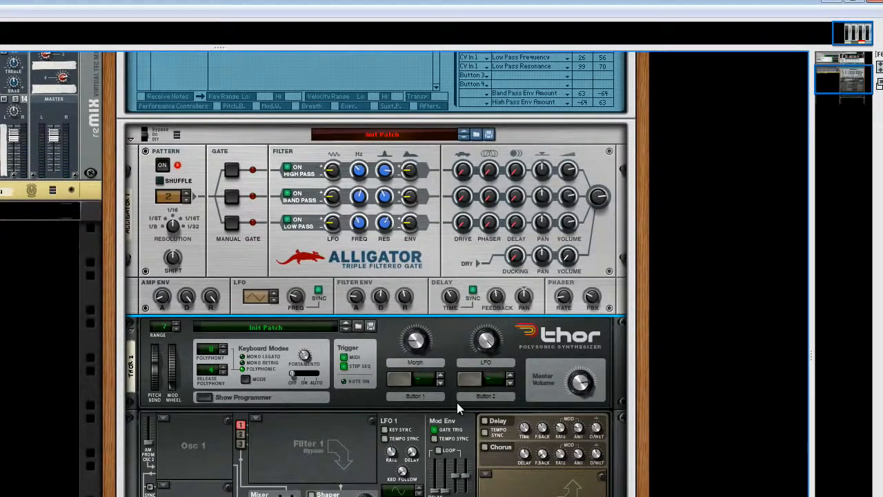
Rename the Combinator's Rotary 2 label to Morph LFO
scroll(489, 354, up, 5)
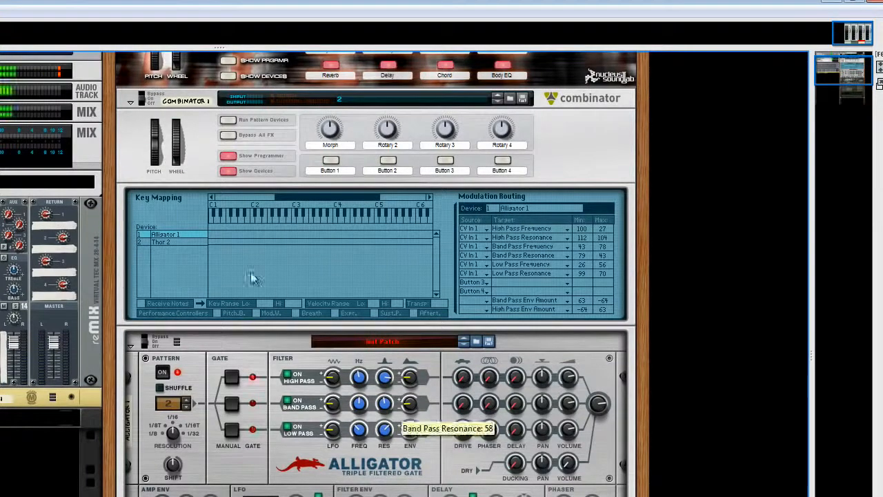
double_click(382, 145)
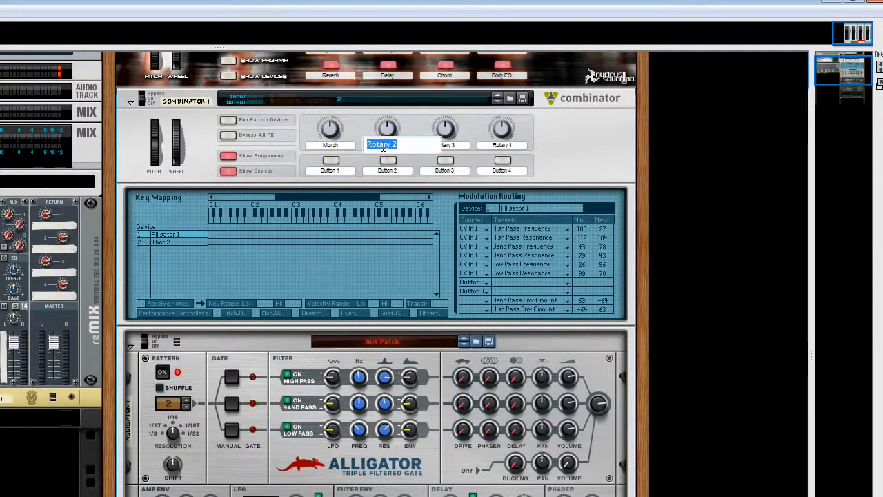
text(Morph LFO)
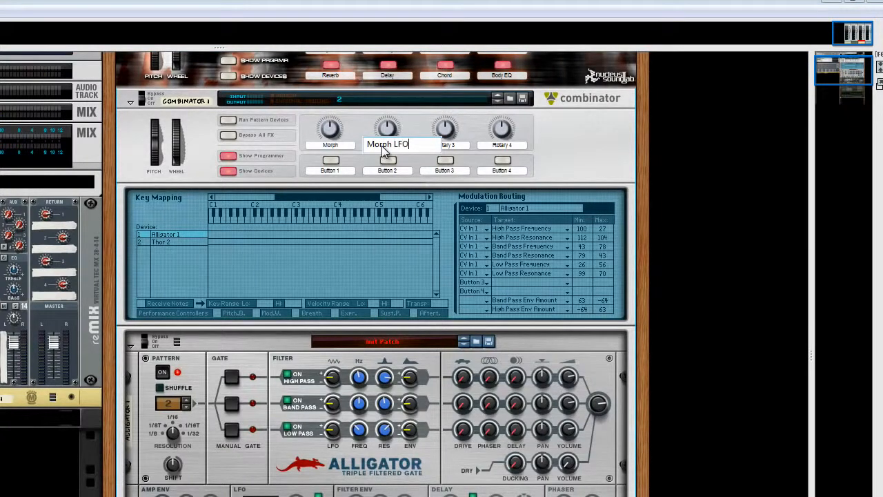
key(Return)
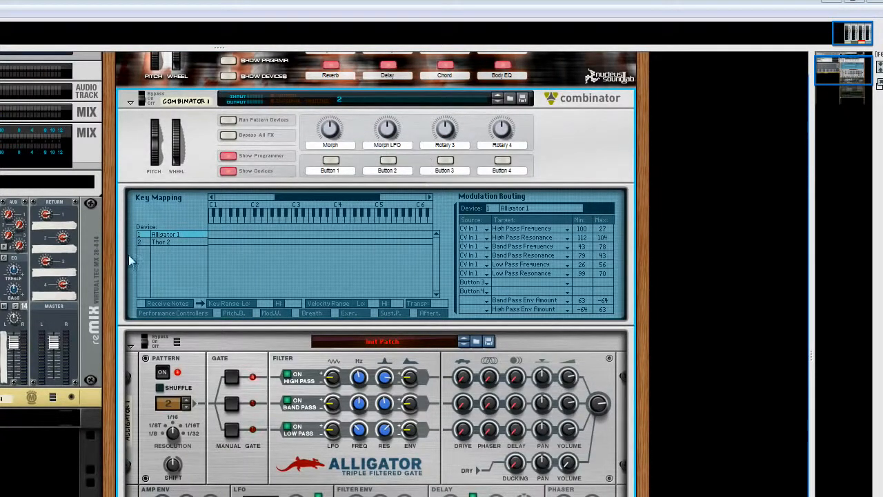
Route the Combinator's Rotary 2 to Thor 2's Rotary 2, and try the Morph LFO knob at 0 along with the Morph knob
click(171, 241)
click(501, 238)
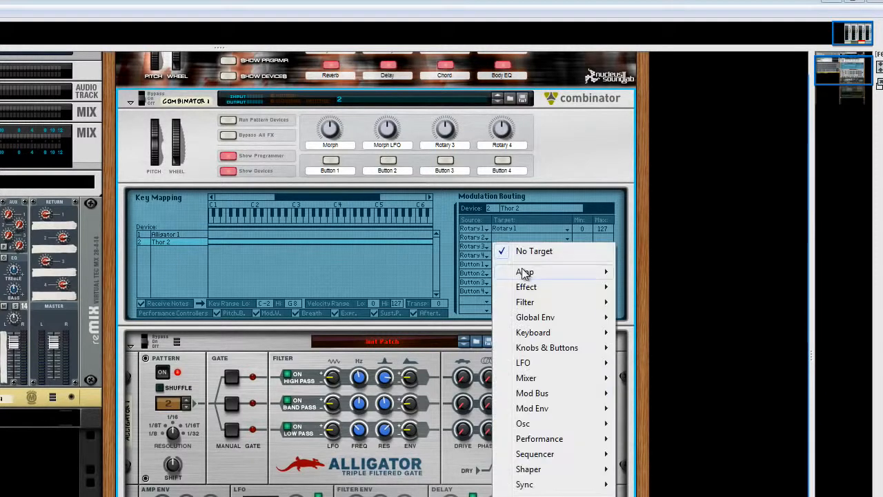
mouse_move(551, 351)
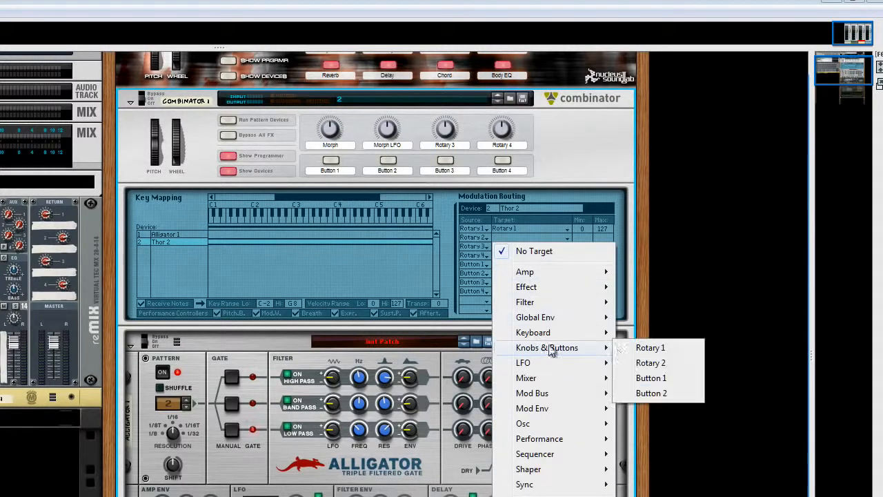
click(648, 364)
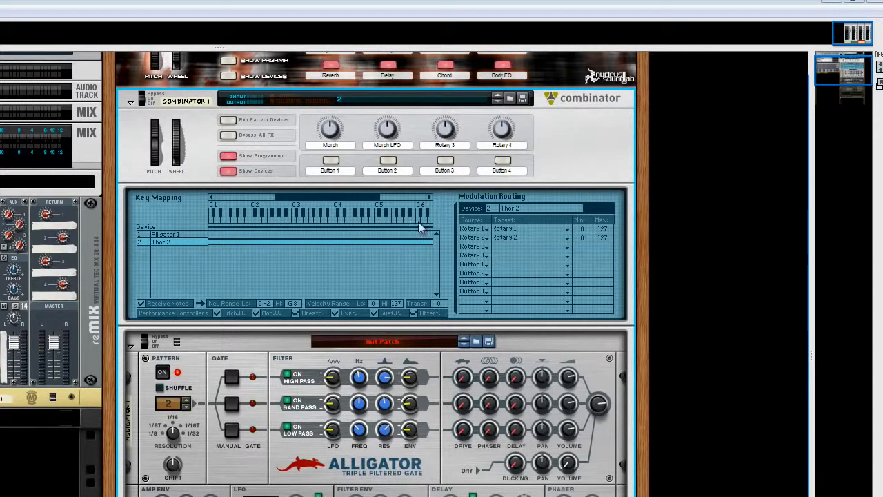
drag(391, 138, 386, 169)
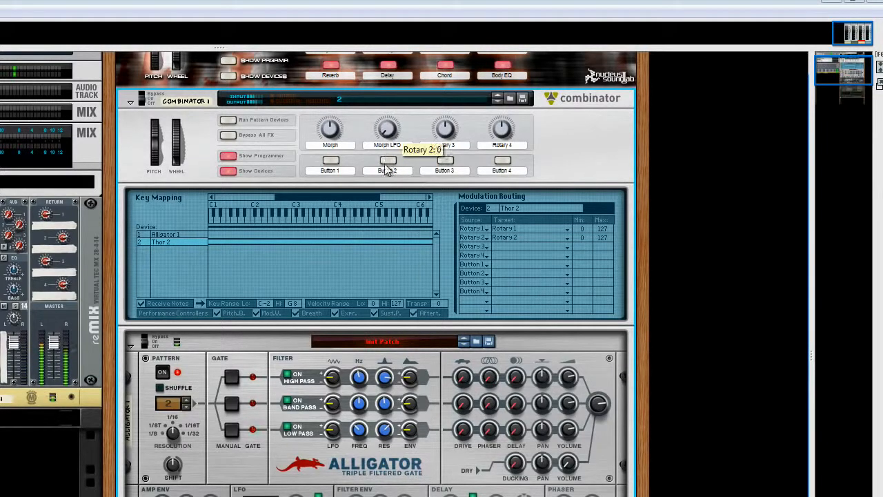
mouse_move(331, 135)
mouse_down()
mouse_move(331, 119)
mouse_move(331, 127)
mouse_up()
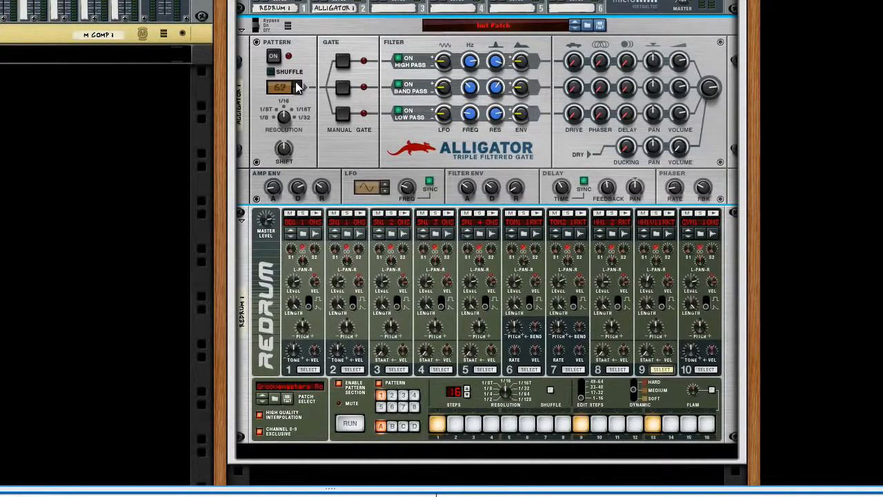
Set the Alligator's pattern number to 0, and play the Redrum pattern briefly to audition it
click(297, 90)
click(297, 91)
click(297, 92)
click(355, 426)
click(350, 424)
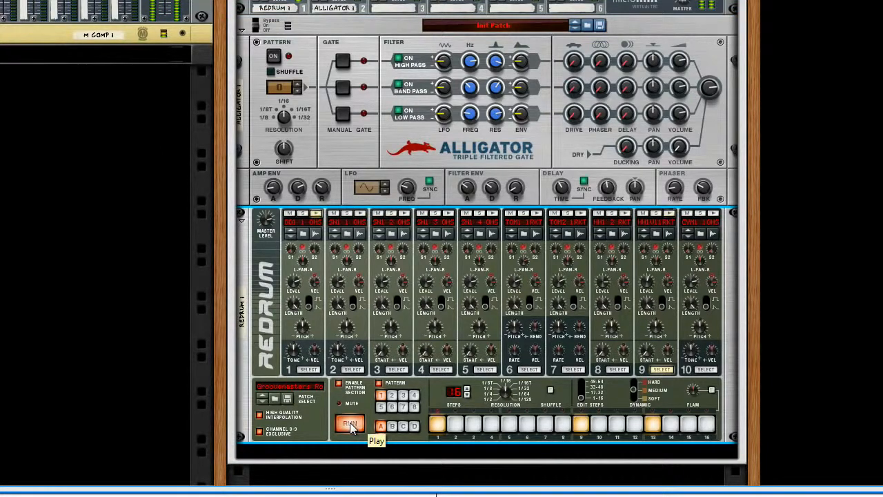
click(351, 426)
key(Tab)
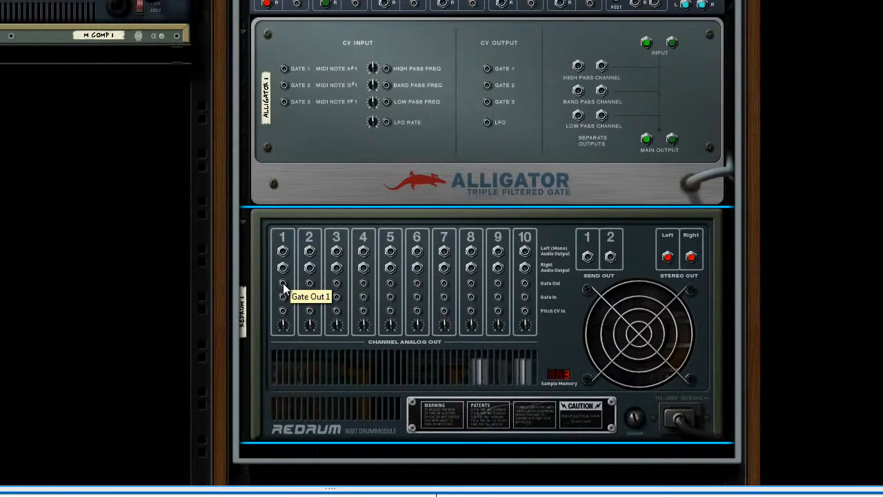
drag(283, 283, 284, 103)
drag(310, 283, 285, 84)
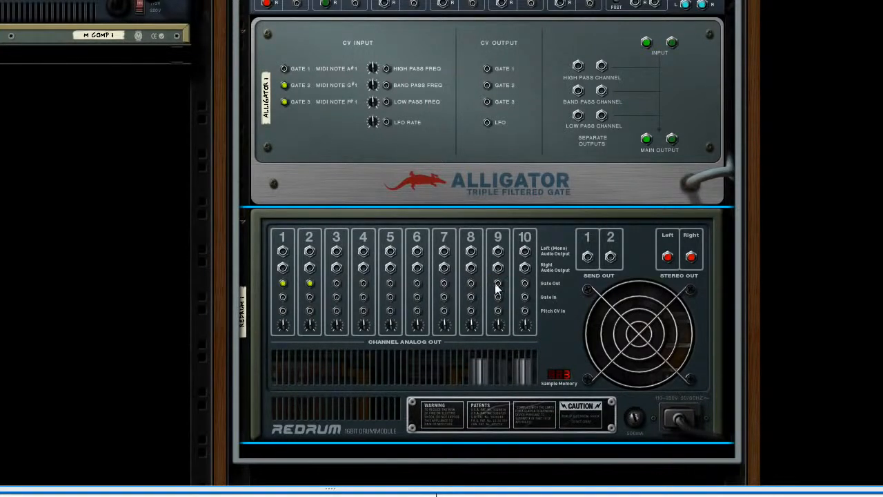
Add a Spider CV Merger & Splitter between the Alligator and Redrum
key(Tab)
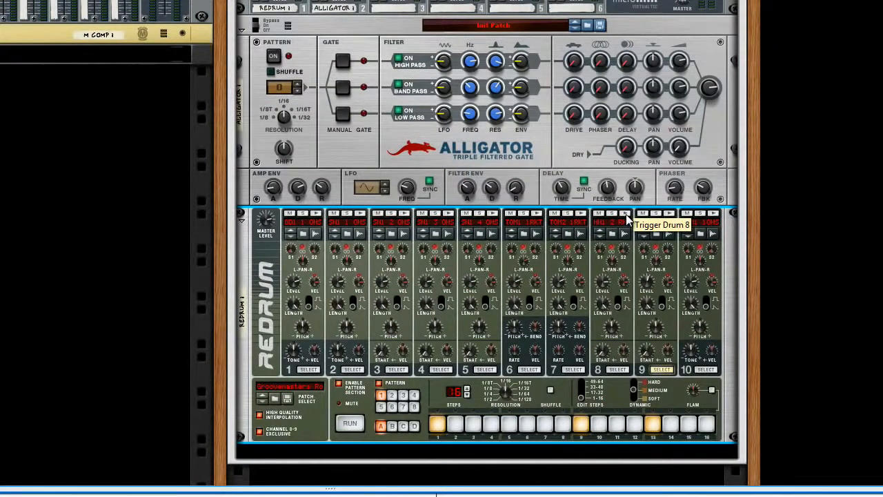
right_click(246, 185)
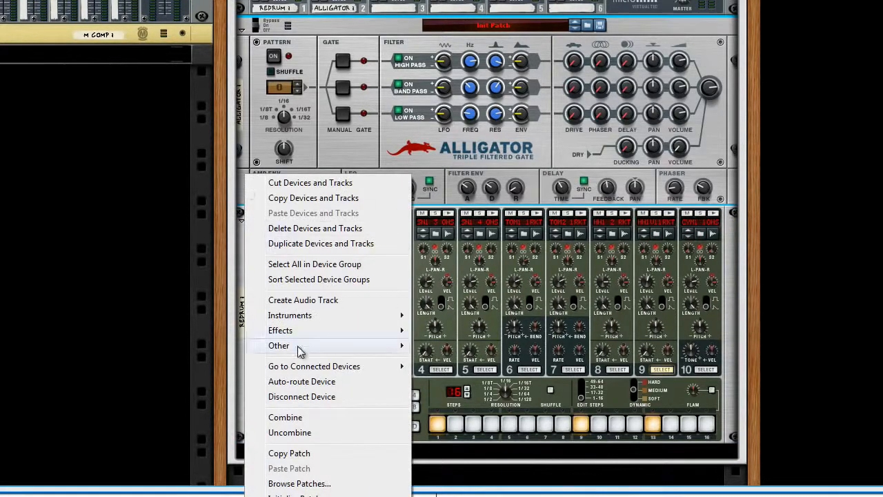
mouse_move(297, 345)
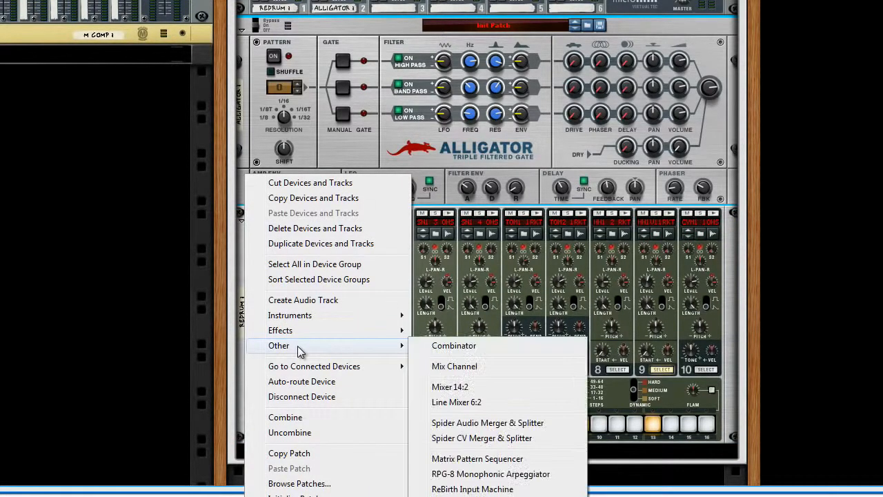
click(481, 438)
key(Tab)
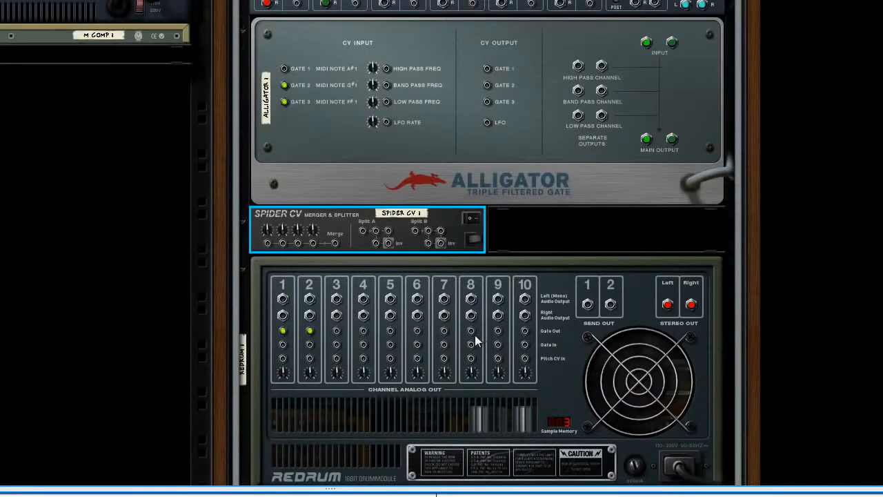
drag(473, 333, 268, 243)
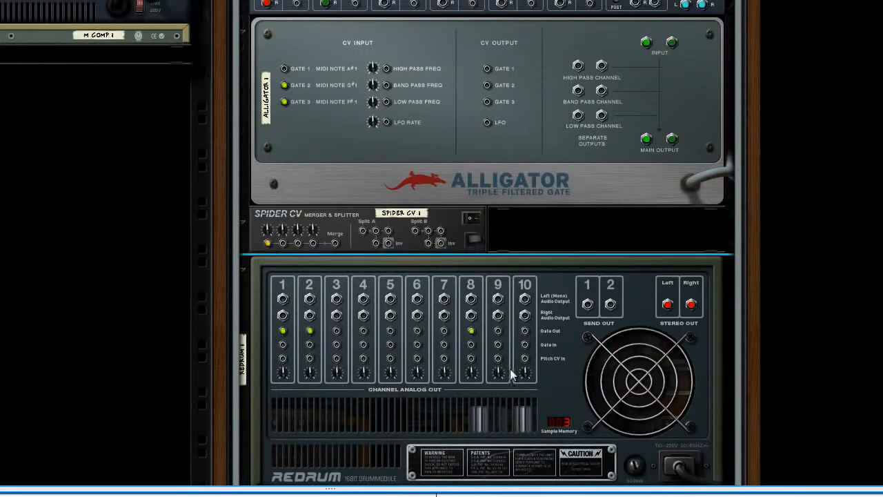
drag(498, 330, 284, 65)
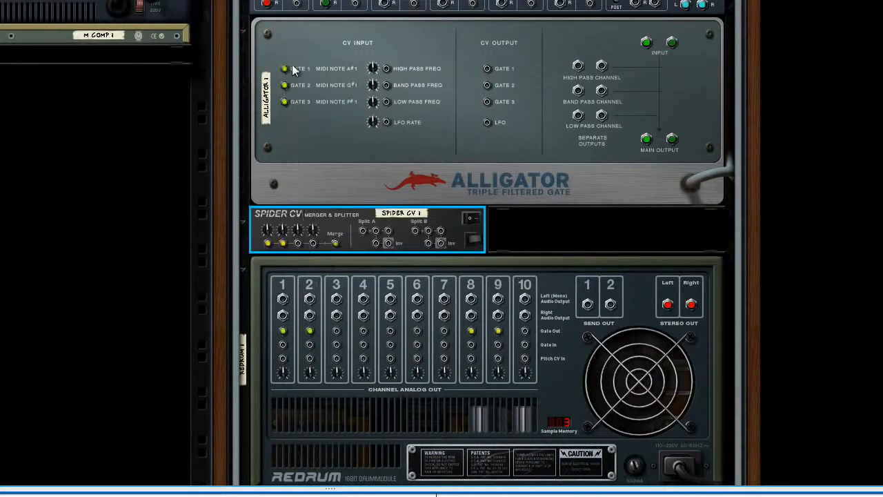
key(Tab)
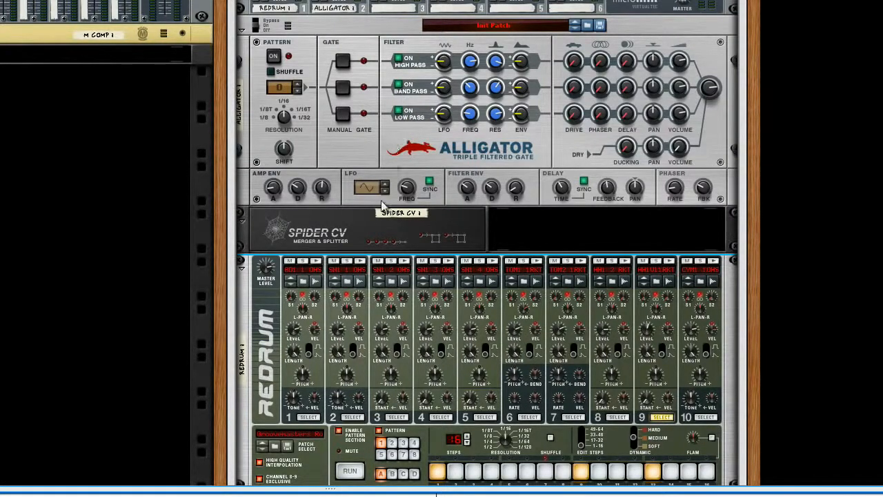
Run the Redrum pattern and shorten the Alligator's amp envelope release slightly
click(351, 472)
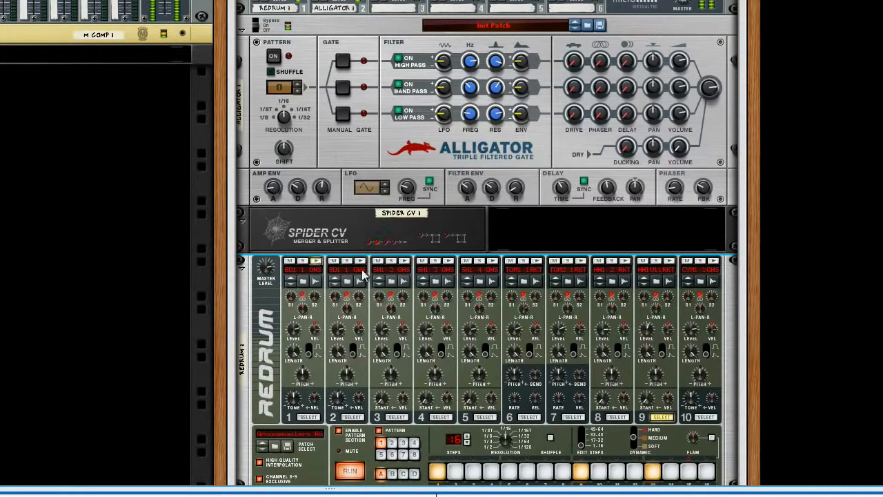
scroll(364, 293, down, 3)
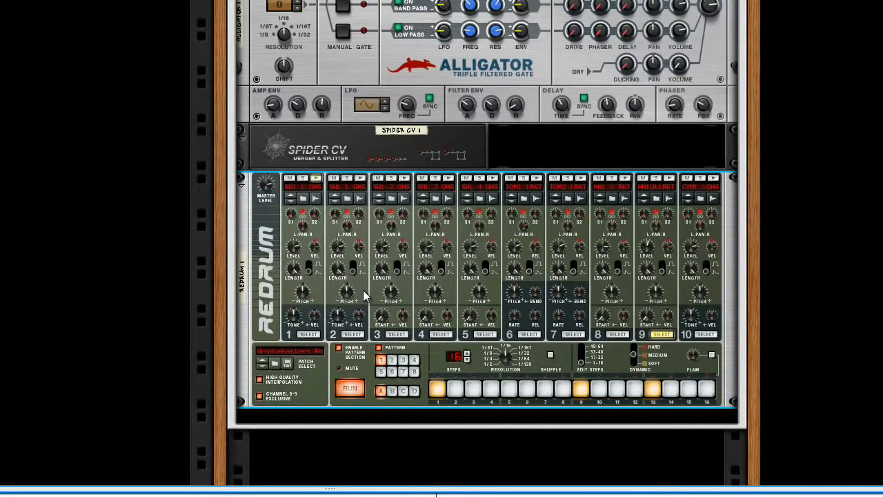
scroll(363, 290, up, 3)
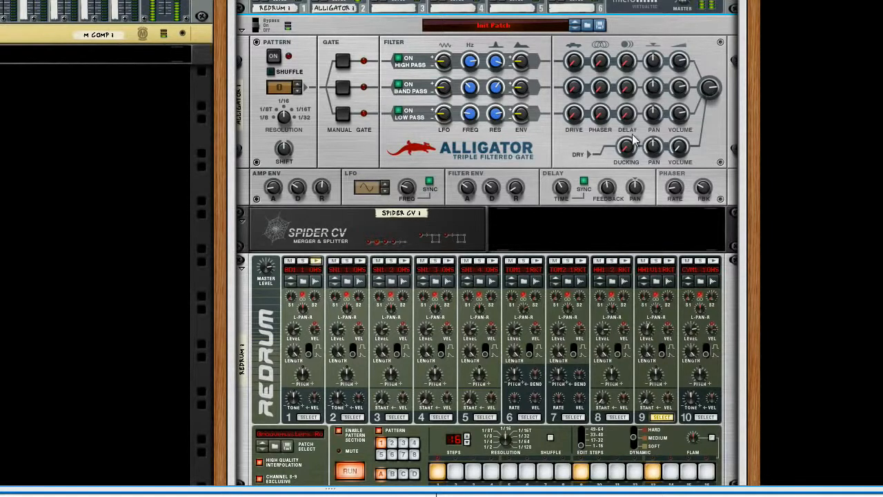
click(324, 194)
drag(323, 191, 322, 193)
Raise the Alligator's master volume and adjust its filter frequencies and resonances while the Redrum pattern plays
drag(710, 85, 709, 80)
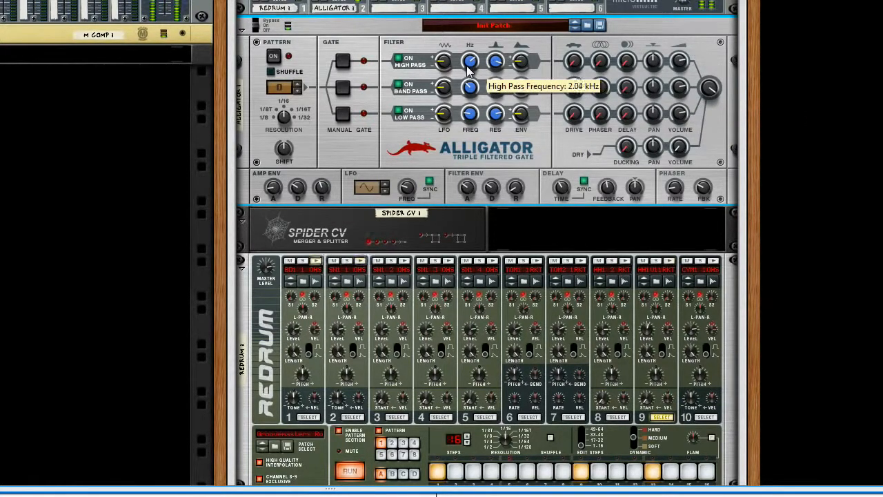
drag(496, 59, 496, 85)
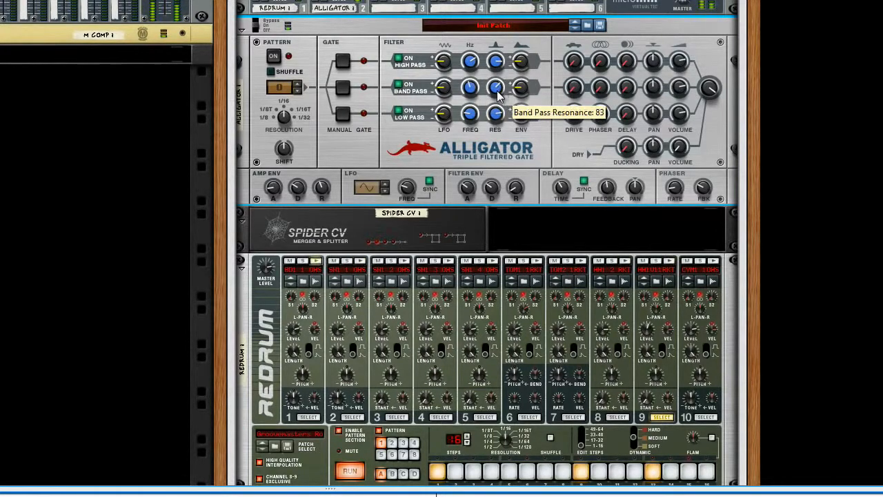
drag(497, 124, 497, 121)
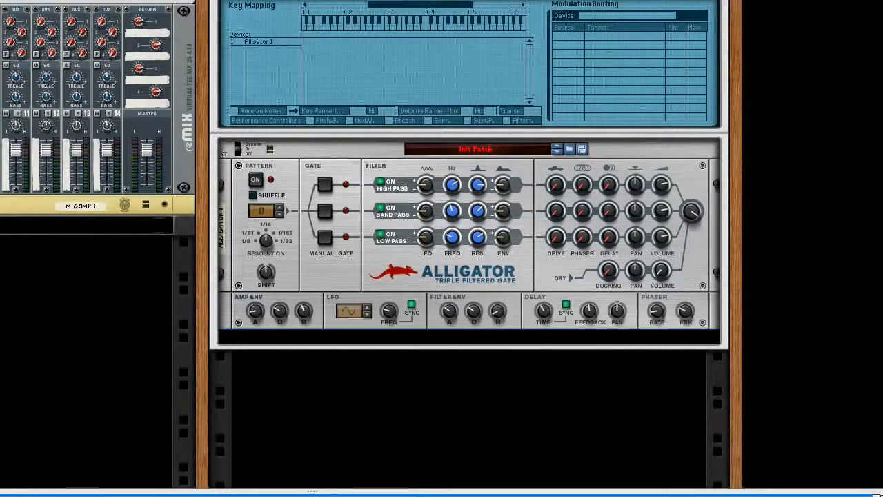
Add three Matrix Pattern Sequencers below the Alligator in the new Combinator
right_click(309, 273)
mouse_move(352, 261)
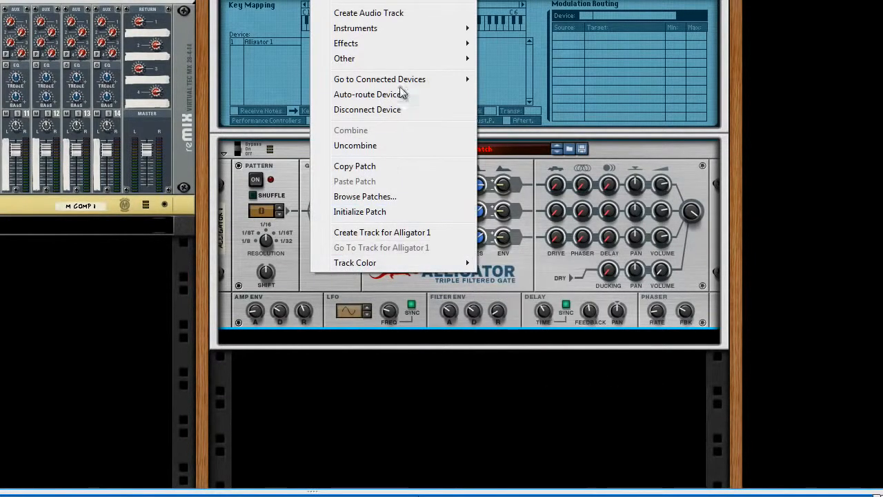
mouse_move(406, 59)
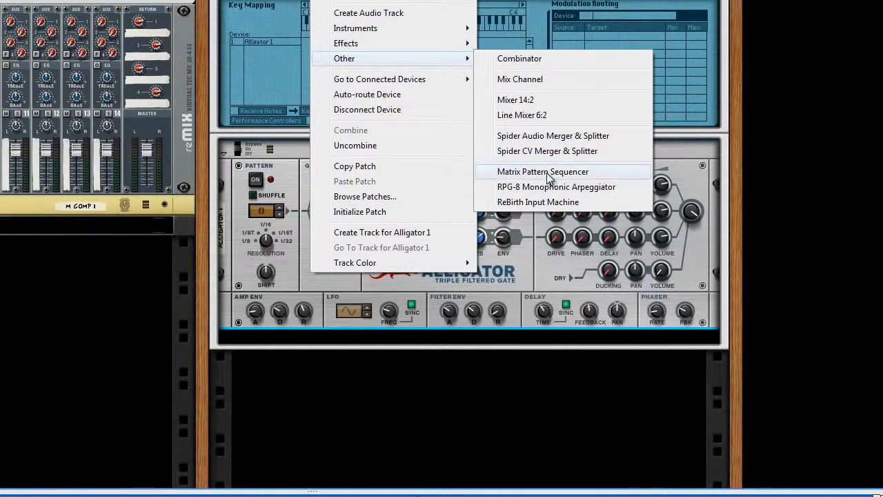
click(524, 171)
right_click(300, 411)
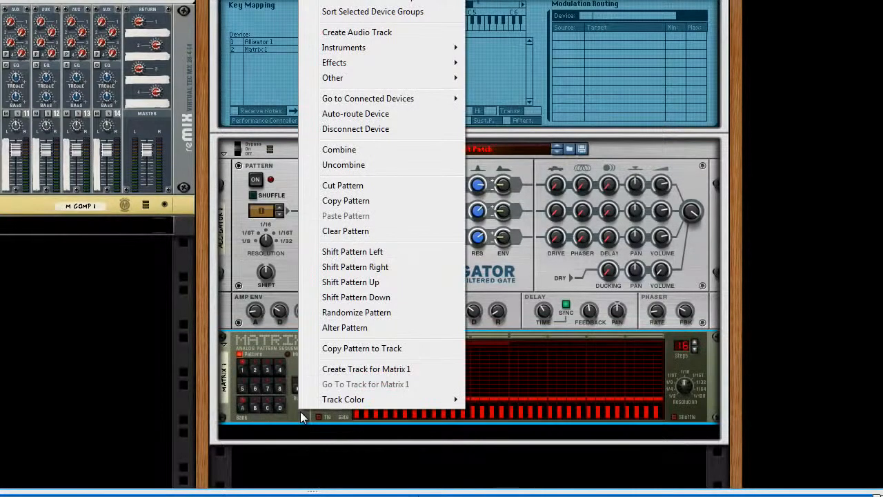
mouse_move(381, 80)
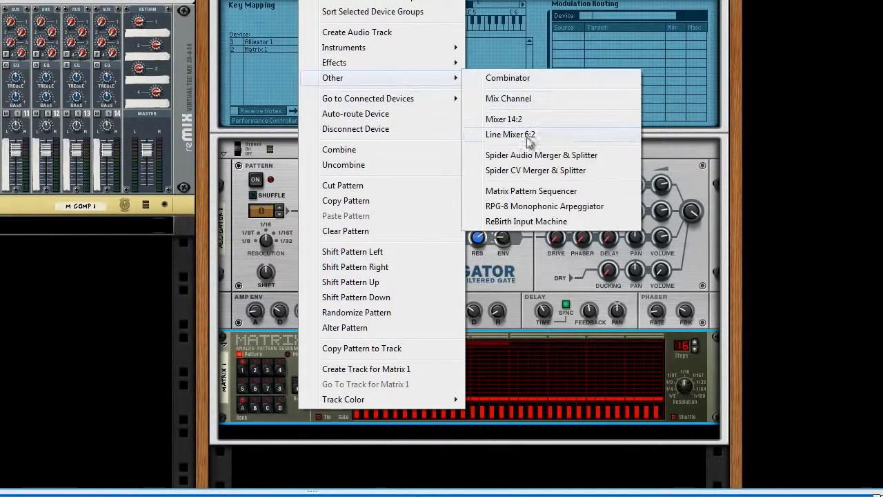
click(528, 191)
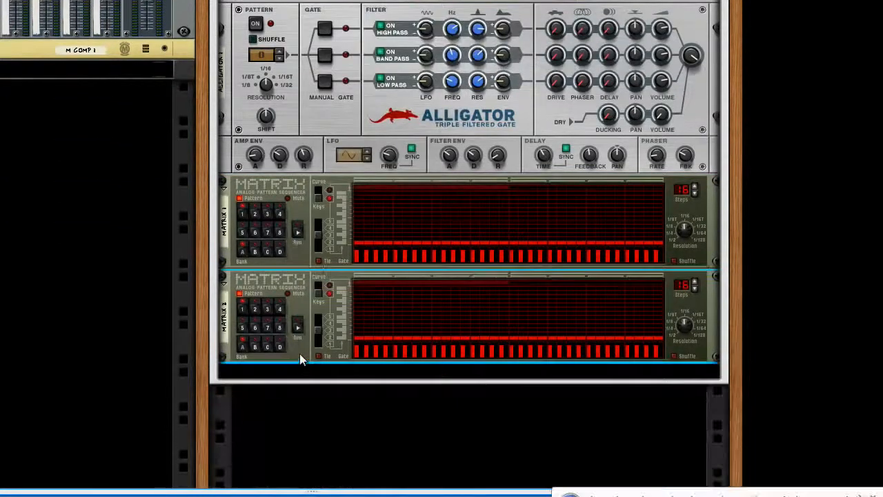
right_click(300, 352)
mouse_move(380, 27)
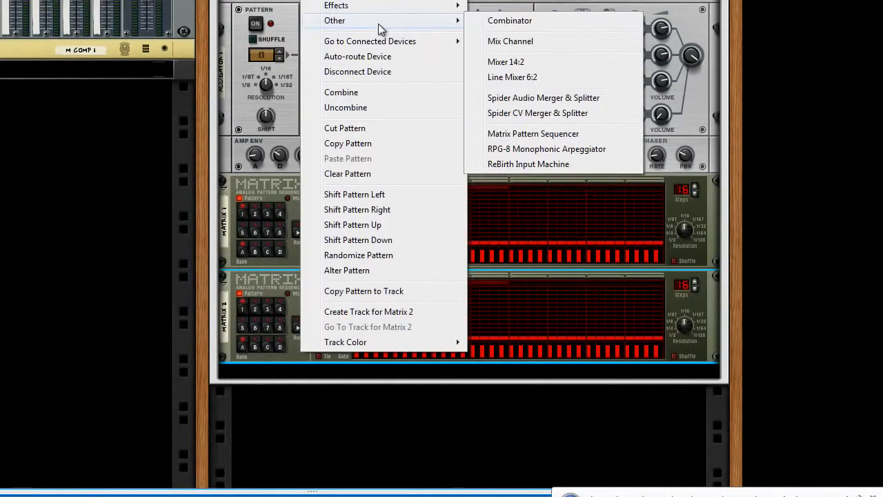
click(513, 133)
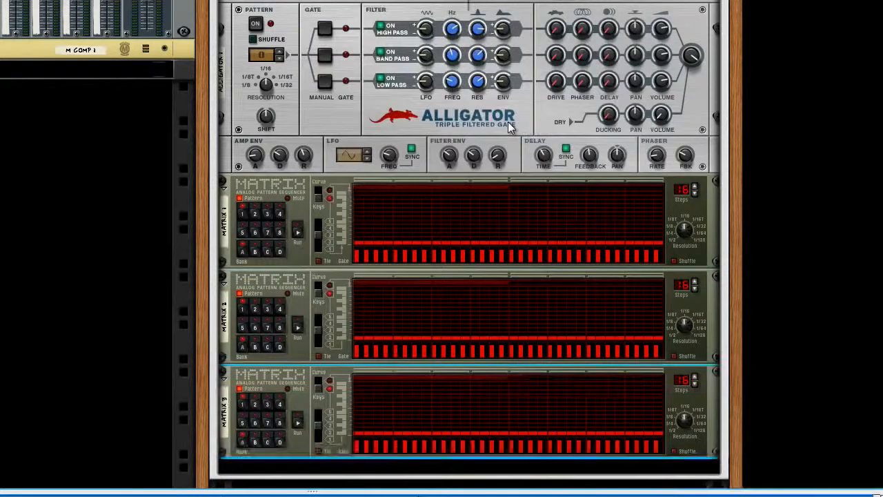
Connect the Gate CV outputs of Matrix 1, 2 and 3 to the Alligator's Gate 1, 2 and 3 inputs respectively
key(Tab)
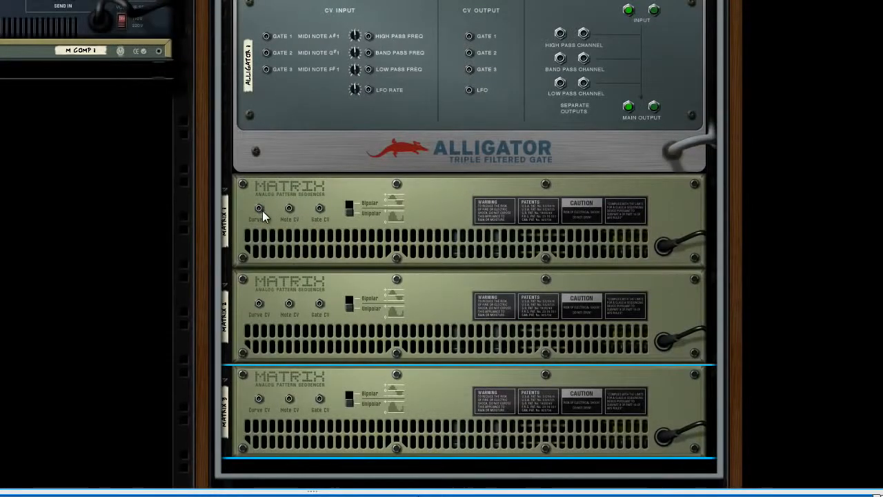
drag(319, 208, 269, 47)
drag(318, 303, 268, 64)
drag(318, 398, 266, 71)
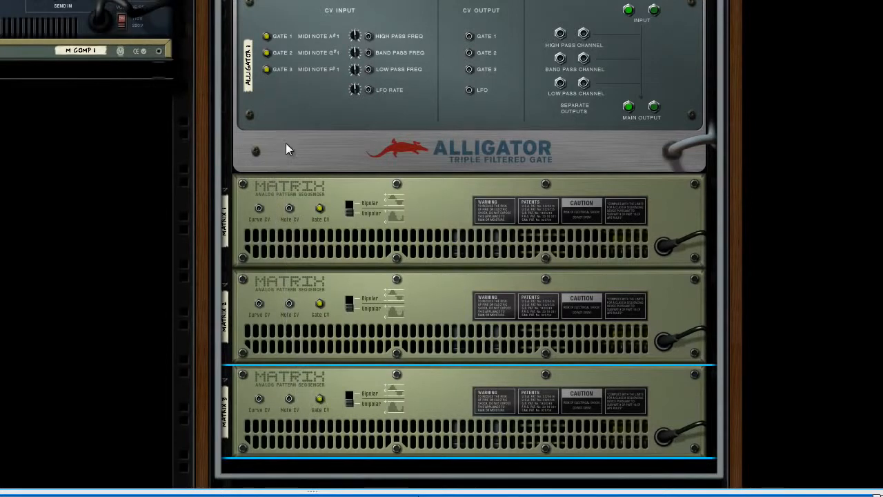
key(Tab)
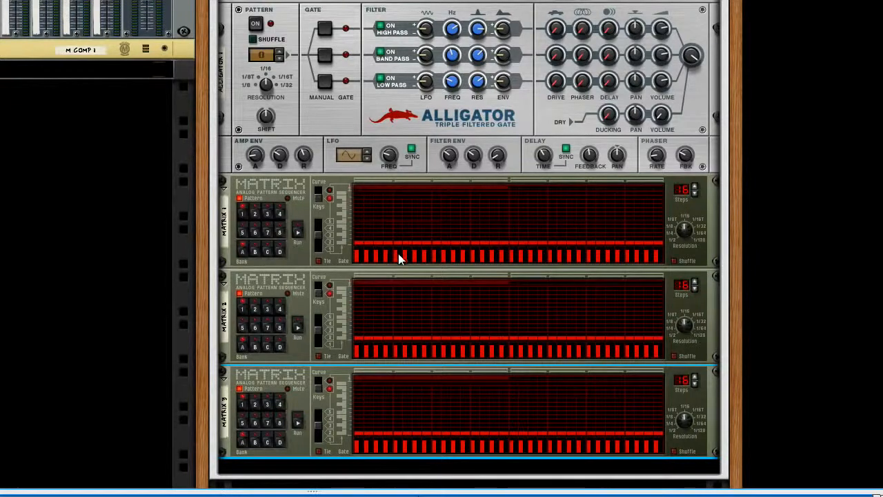
Set Matrix 1's pattern length to 32 steps and run it
mouse_move(683, 229)
mouse_down()
mouse_move(685, 243)
mouse_move(687, 221)
mouse_up()
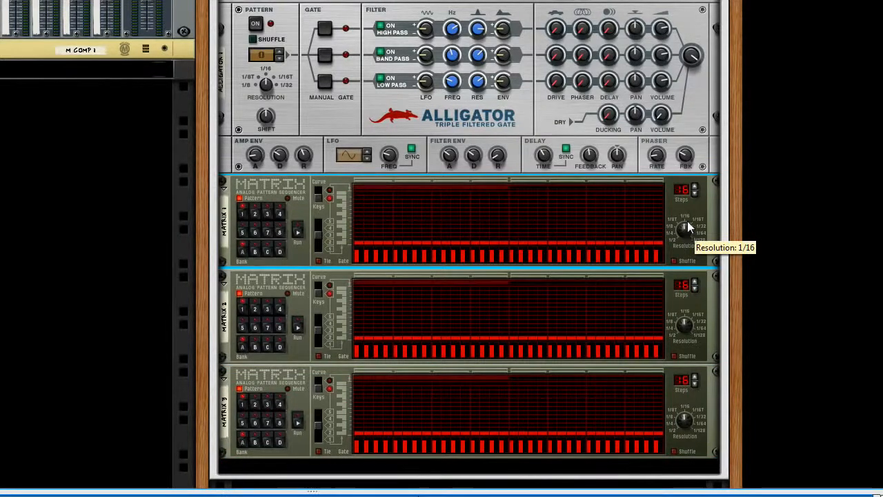
click(695, 184)
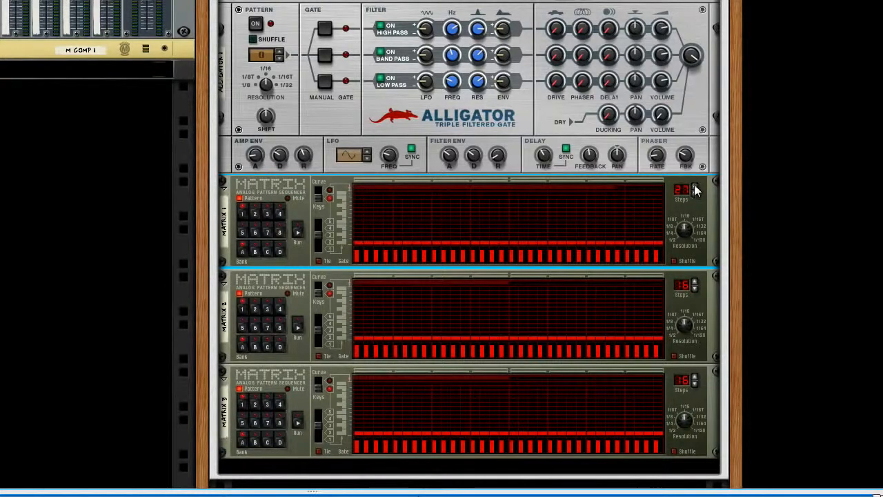
double_click(694, 185)
click(298, 233)
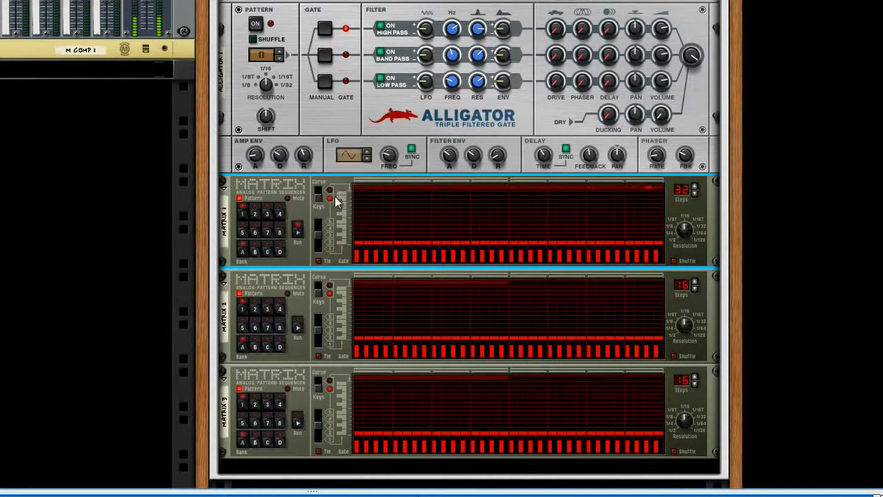
Redraw Matrix 1's gate pattern with varying-height gates only on steps 1, 5–8, 17, 21–29 and 31
mouse_move(360, 256)
mouse_down()
mouse_move(382, 291)
mouse_move(549, 351)
mouse_move(734, 400)
mouse_up()
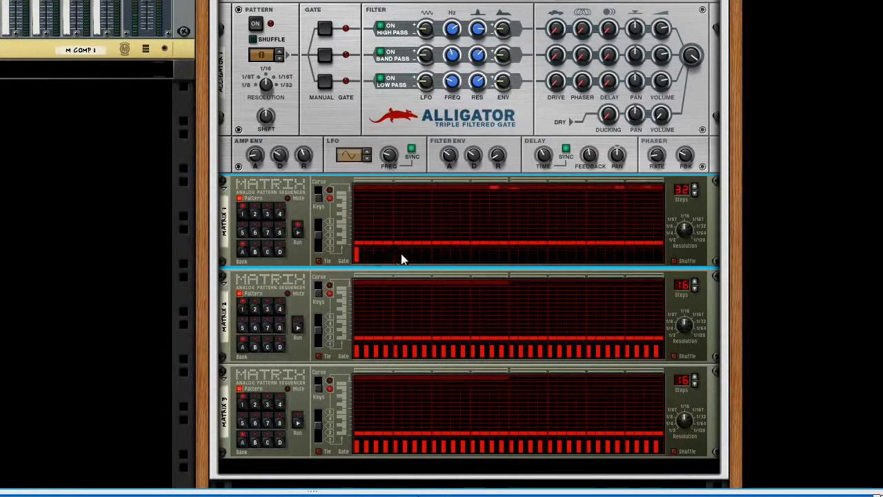
drag(411, 257, 425, 256)
click(511, 250)
mouse_move(548, 253)
mouse_down()
mouse_move(607, 257)
mouse_move(618, 248)
mouse_up()
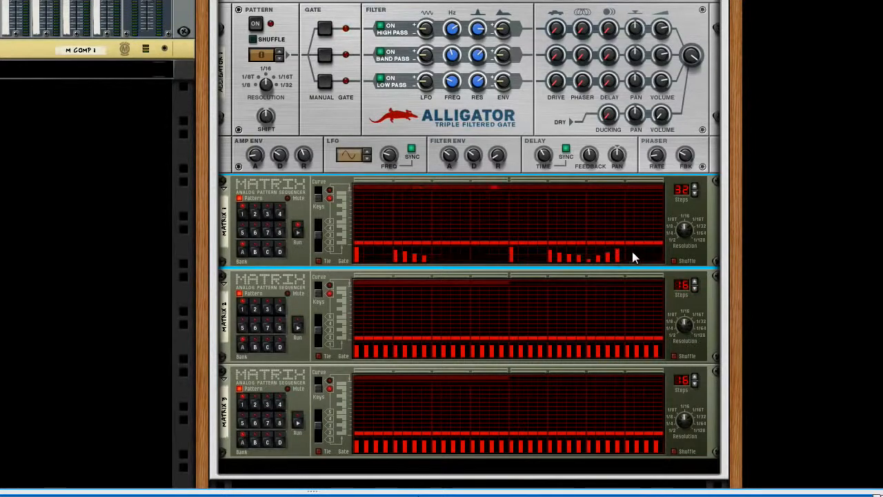
click(632, 250)
click(649, 259)
Increase the Alligator's high pass drive amount and lower the high pass filter frequency
click(450, 32)
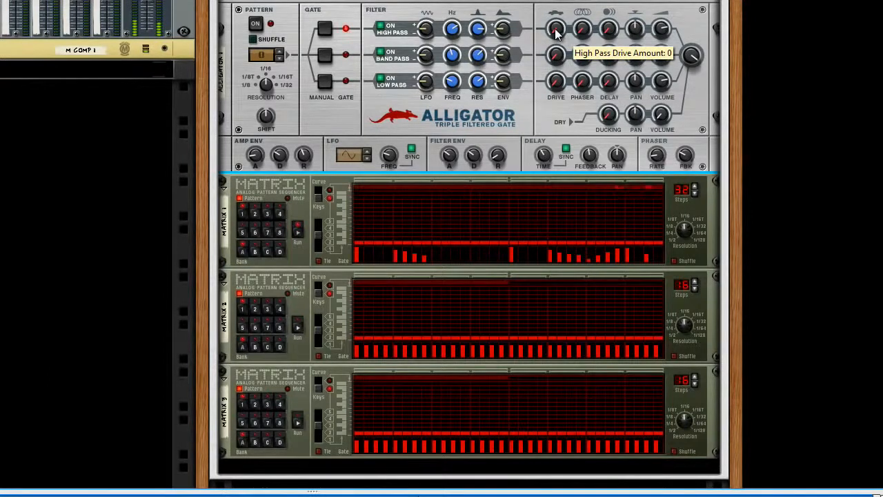
drag(559, 34, 565, 2)
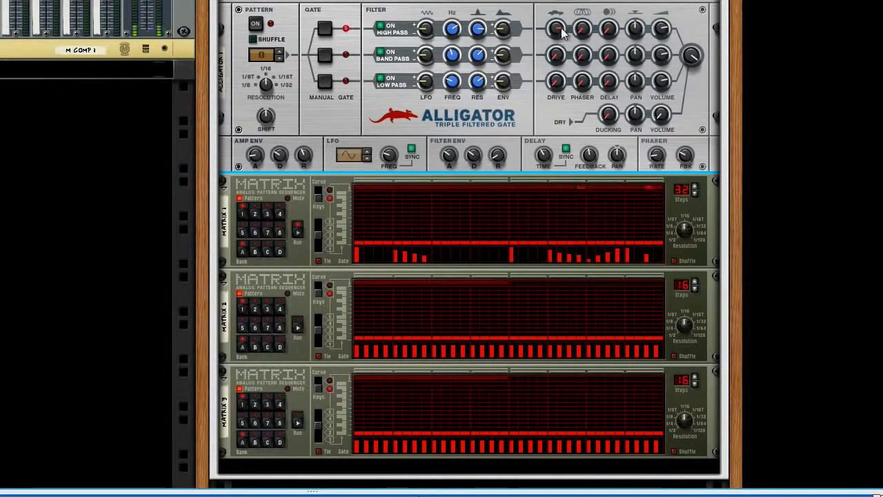
mouse_move(556, 29)
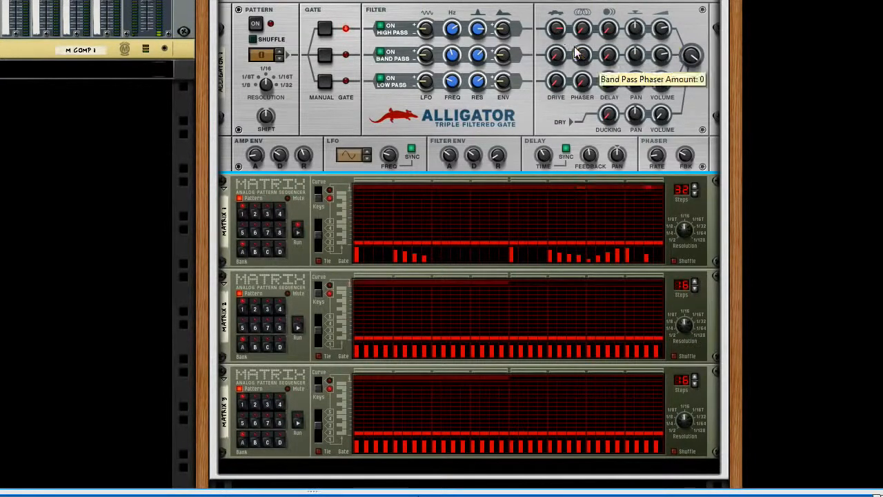
drag(453, 33, 453, 33)
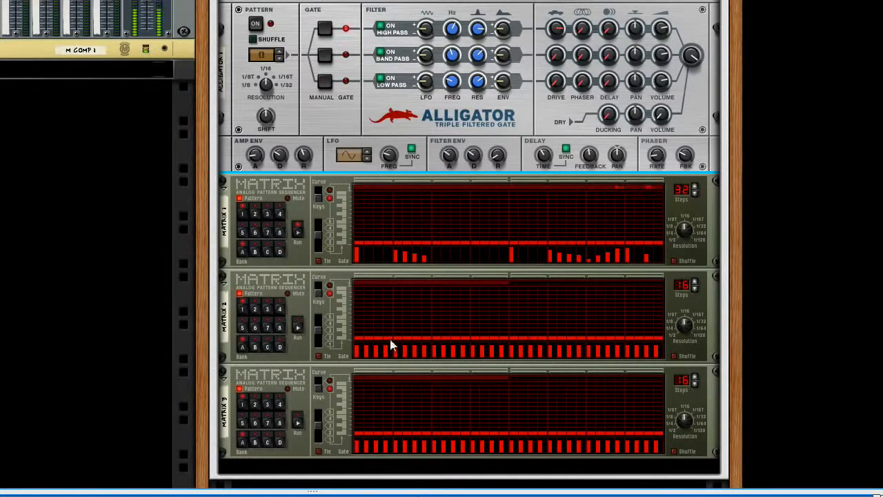
Run Matrix 3 and reduce the gates within its 16-step pattern to steps 1, 5, 9, 12, 15 and a shorter one on 16
drag(368, 446, 367, 450)
click(298, 424)
mouse_move(366, 451)
mouse_down()
mouse_move(420, 480)
mouse_move(504, 495)
mouse_up()
click(400, 440)
click(433, 445)
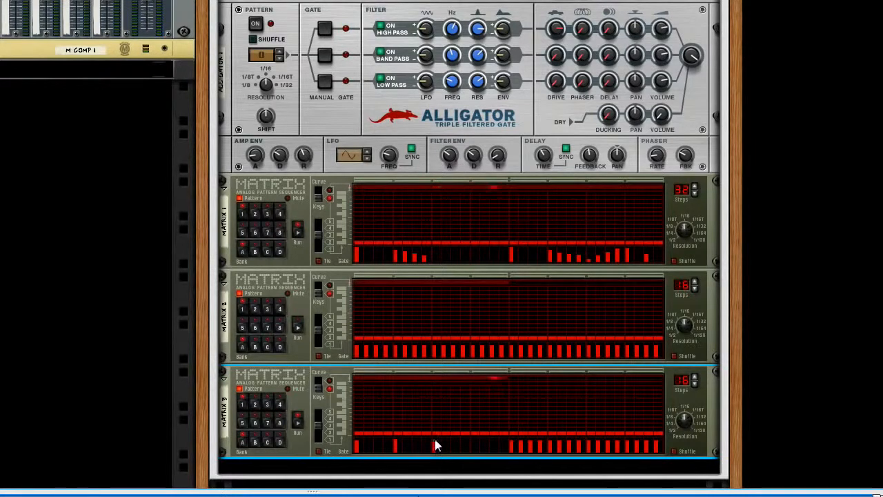
click(462, 445)
click(475, 440)
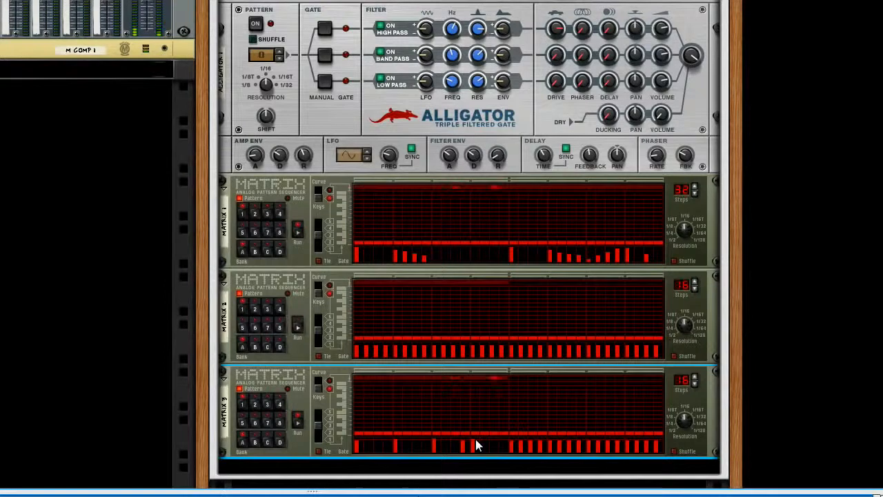
click(475, 452)
click(494, 438)
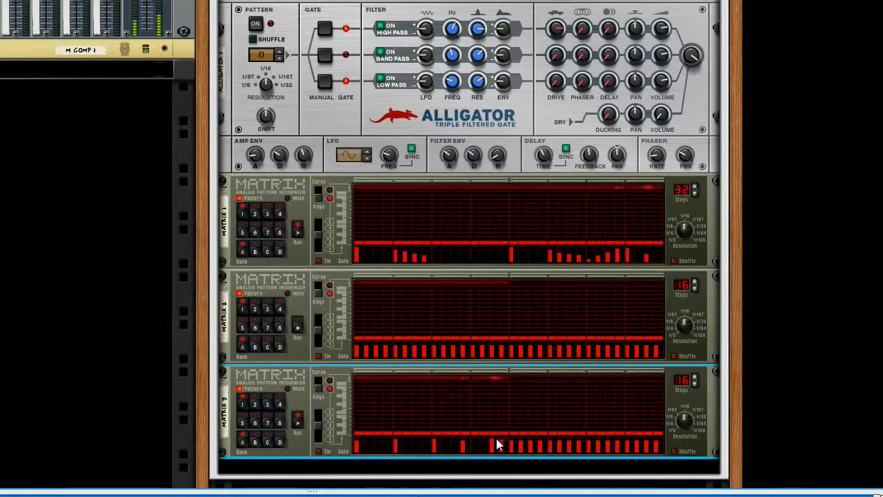
click(502, 444)
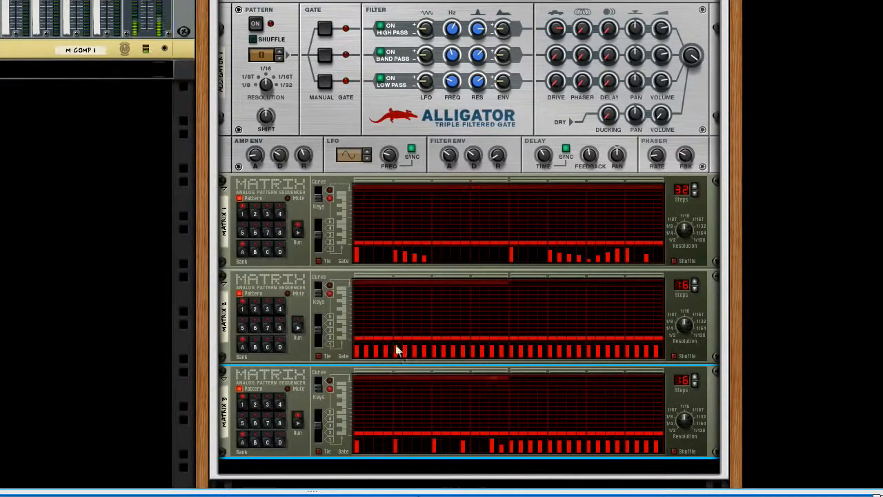
Adjust the Alligator's low pass frequency and envelope amount, with filter envelope attack at 20 and a longer amp envelope release
drag(454, 83, 454, 84)
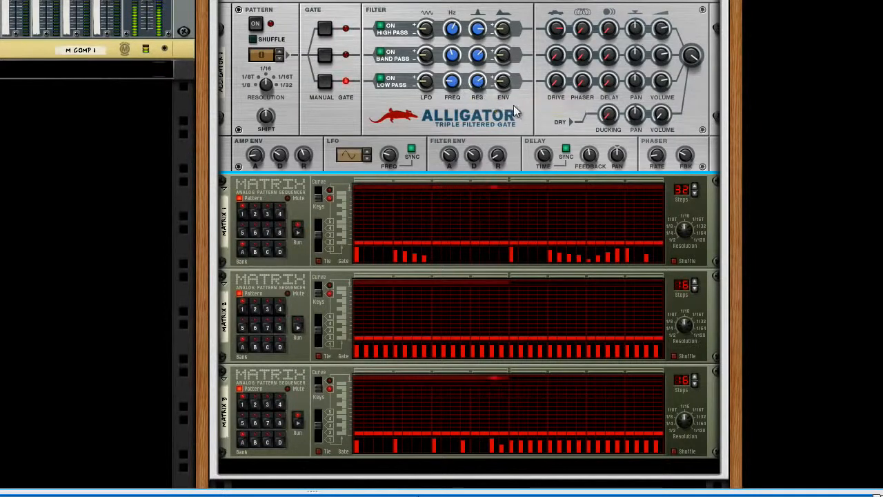
drag(502, 85, 503, 81)
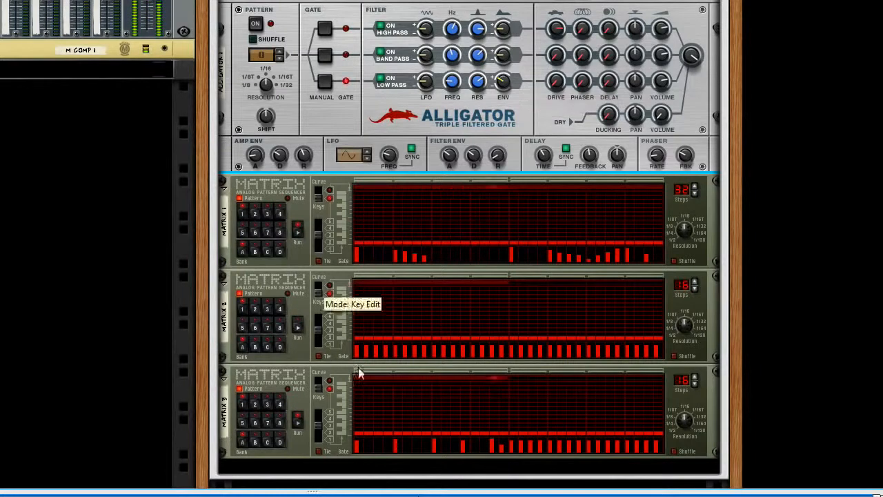
drag(448, 155, 447, 160)
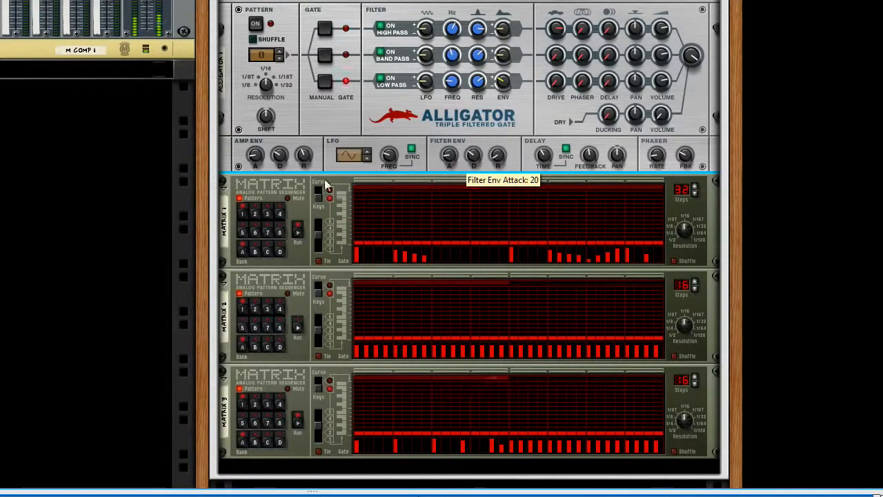
drag(307, 152, 308, 154)
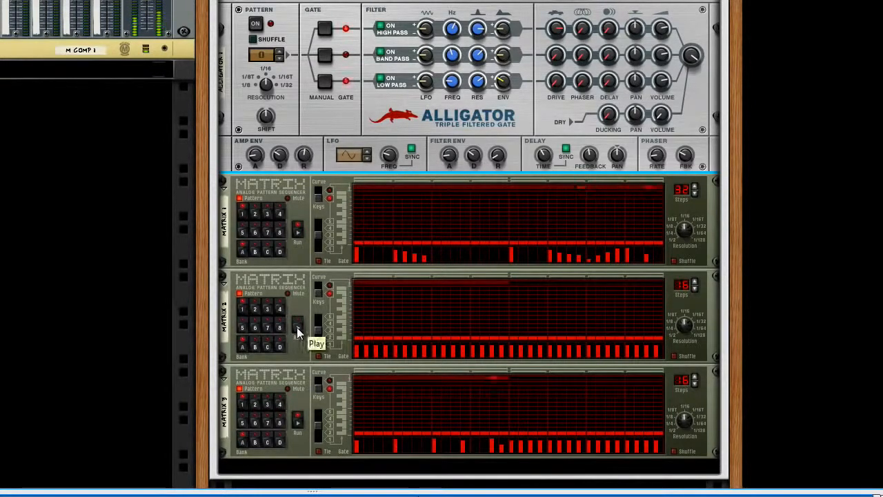
Run Matrix 2 with 8 steps at a slower resolution, keeping gates on steps 2, 4, 5, 7 and 8, with step 7 shorter
click(682, 336)
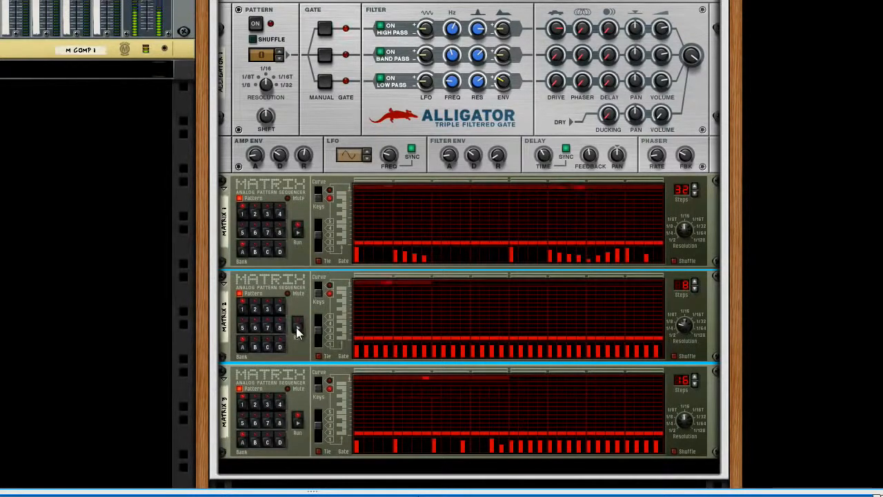
click(358, 353)
click(409, 352)
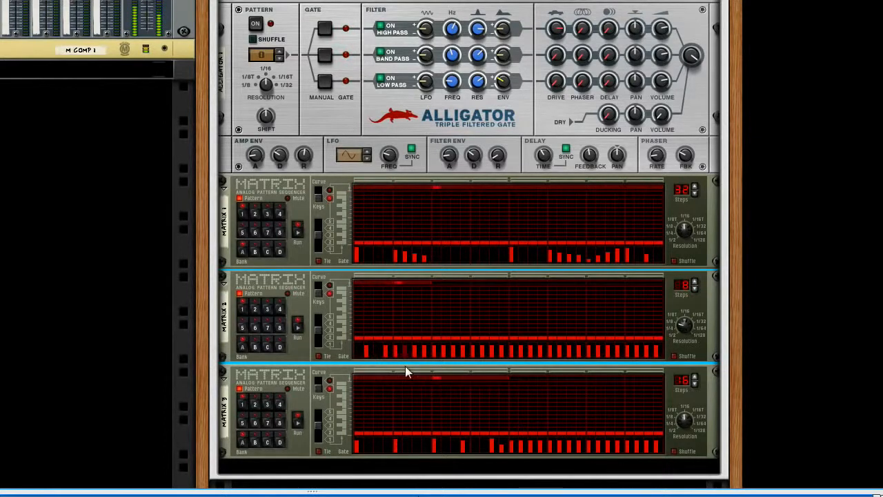
click(414, 352)
click(414, 353)
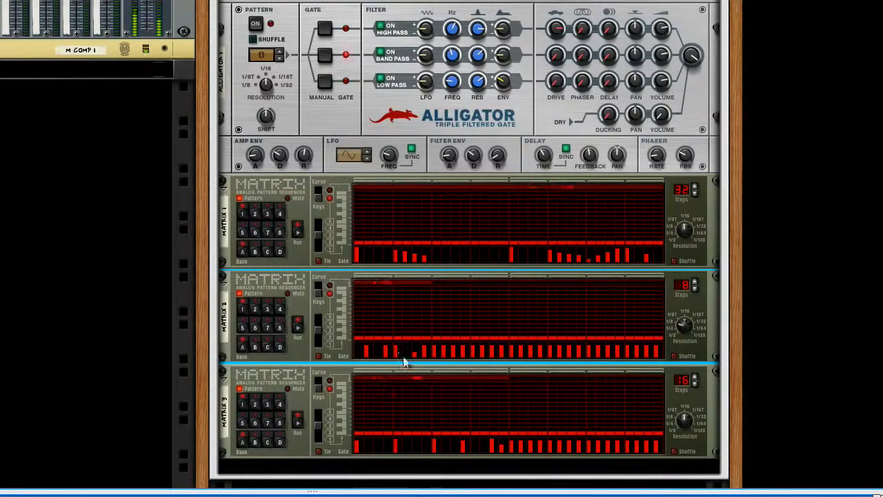
Pan the Alligator's high and band pass channels apart, raise band and low pass drive, and add phaser to the high and band pass channels
drag(632, 25, 642, 51)
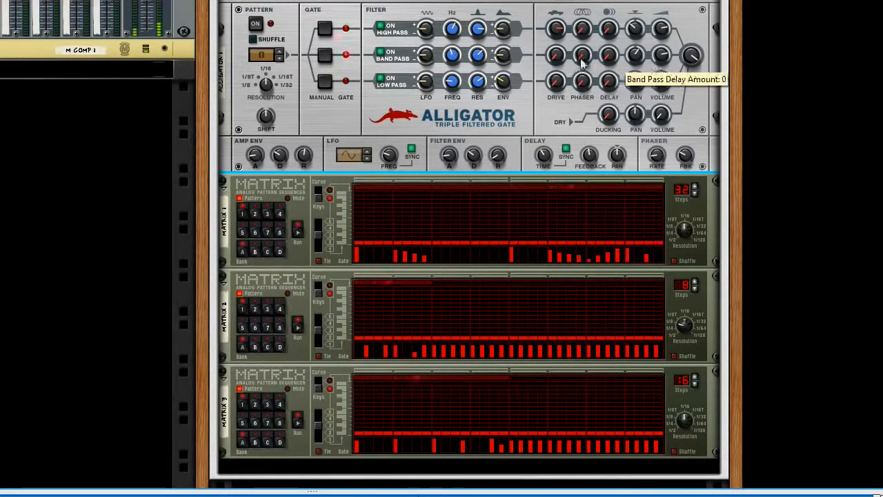
drag(560, 82, 558, 58)
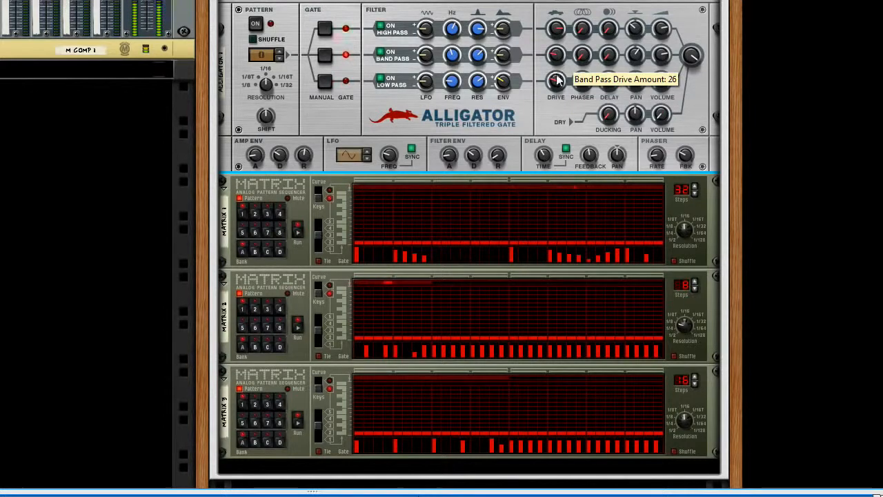
drag(582, 29, 589, 13)
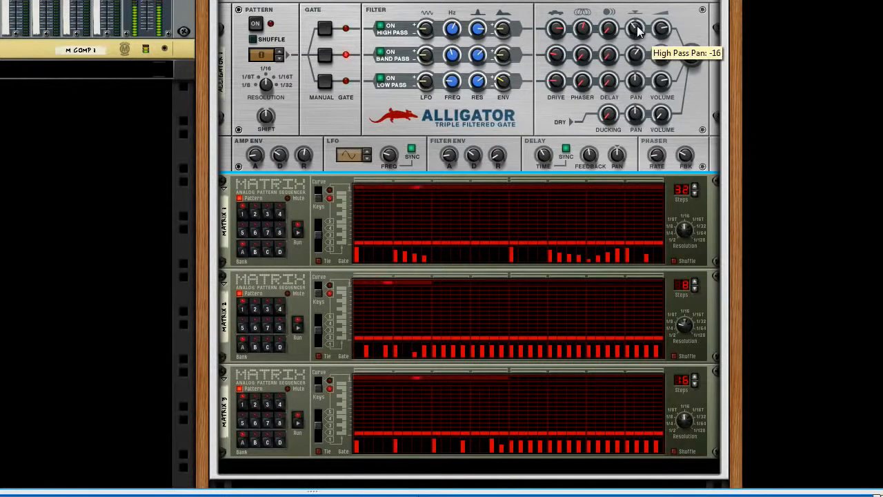
drag(583, 53, 591, 43)
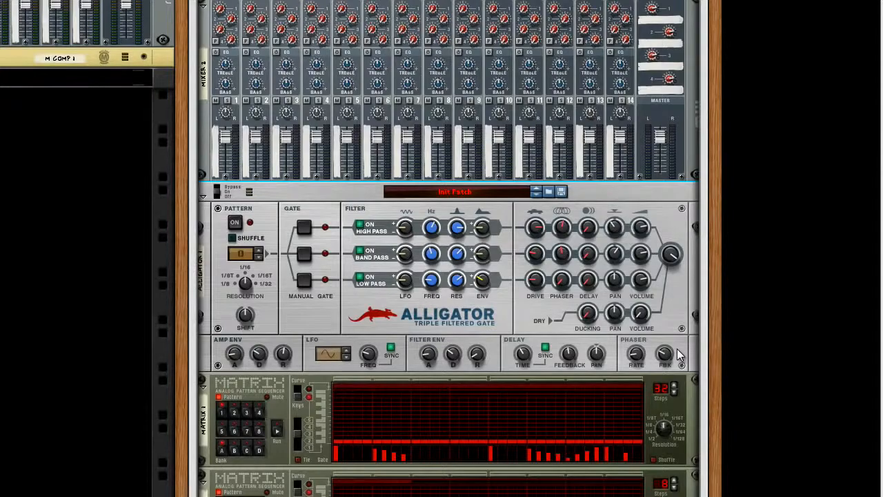
Connect the Alligator's high, band and low pass channel outputs to Mixer 2's channels 1, 2 and 3 respectively
key(Tab)
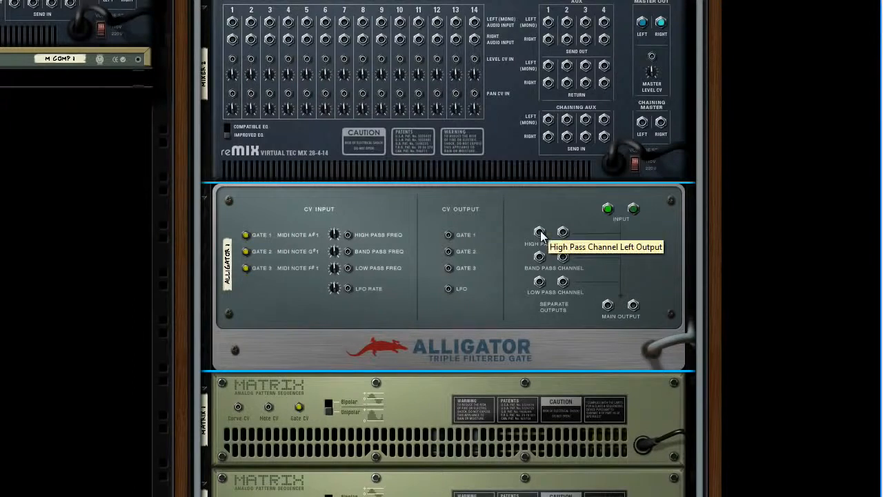
drag(540, 234, 232, 39)
drag(539, 257, 250, 23)
drag(540, 283, 270, 23)
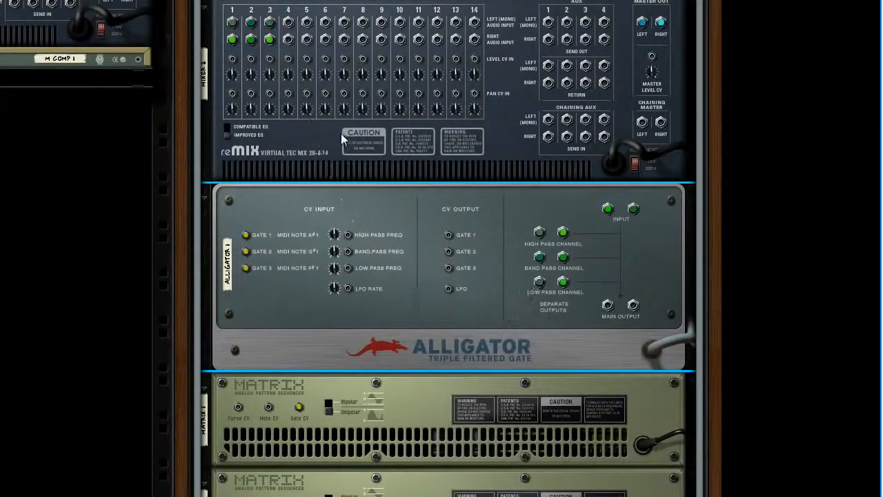
key(Tab)
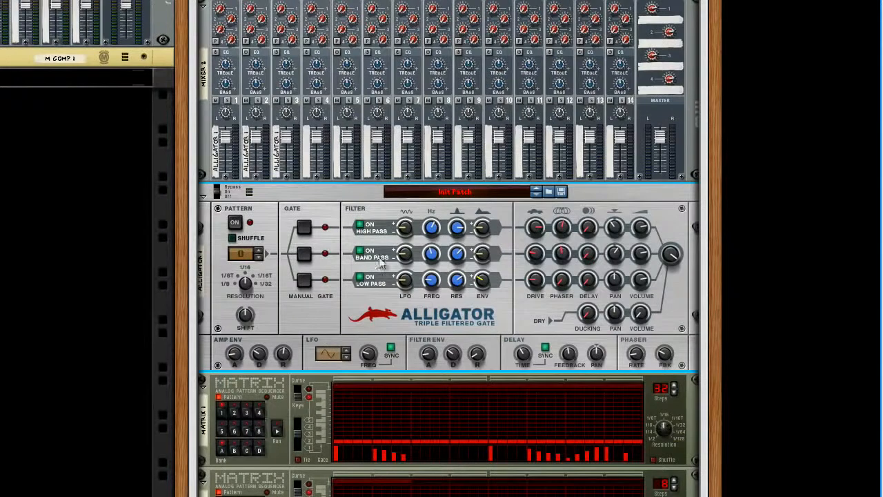
Add an RV7000 Advanced Reverb as a send effect on Mixer 2
scroll(319, 364, down, 6)
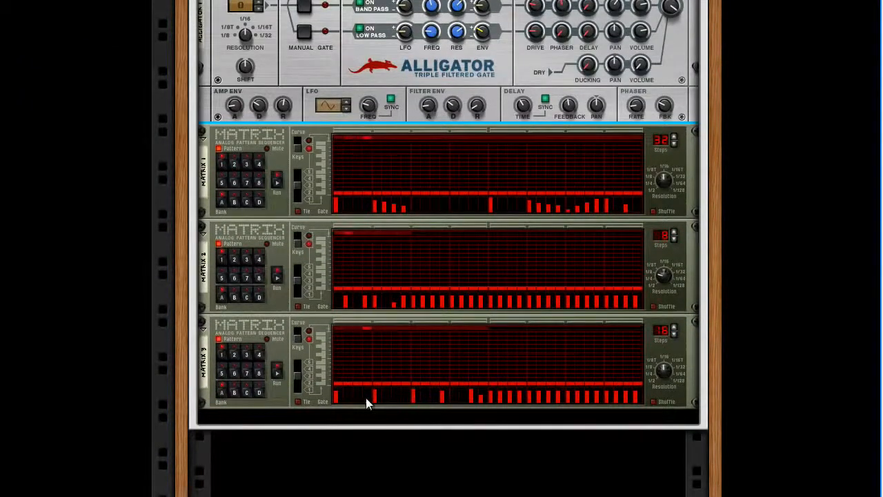
scroll(365, 379, up, 6)
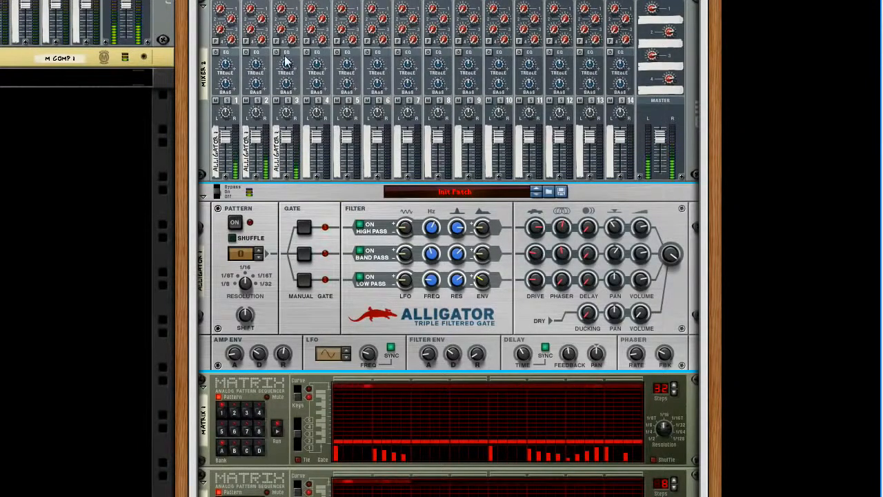
right_click(204, 111)
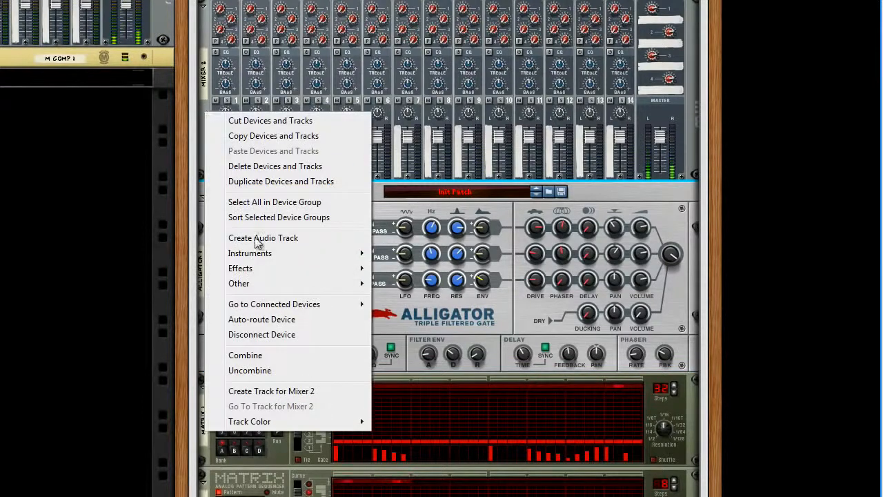
mouse_move(259, 267)
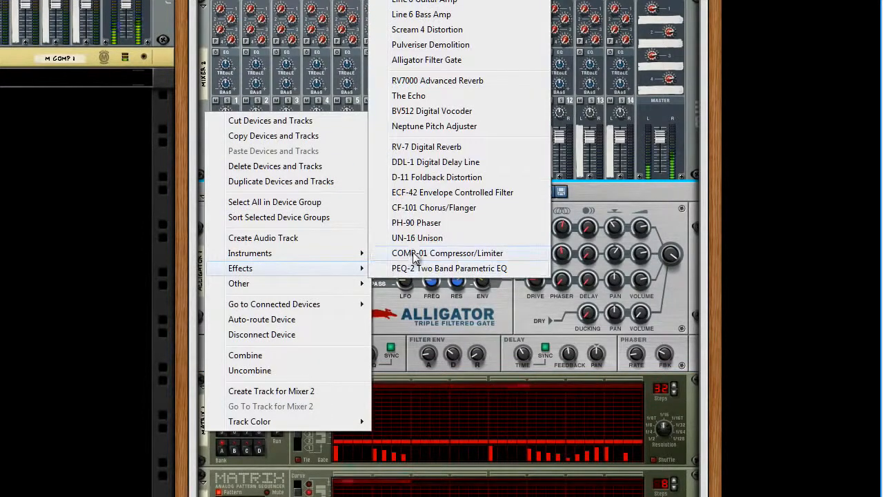
click(453, 82)
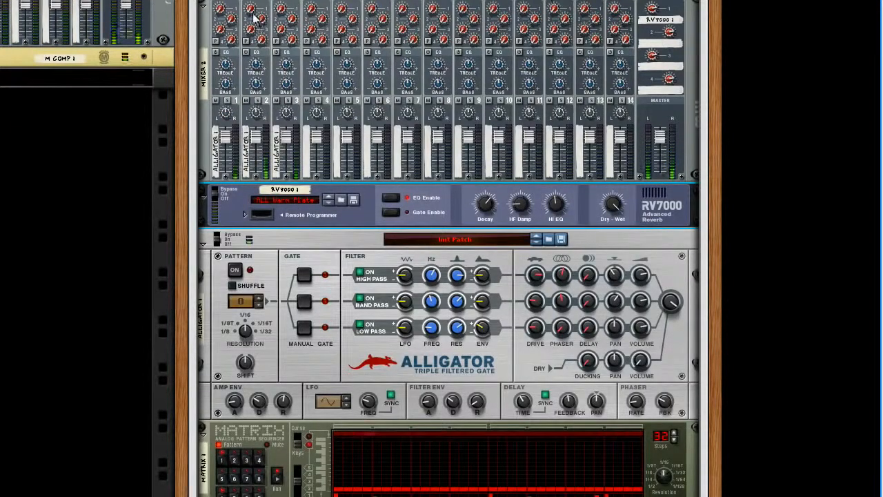
Adjust Mixer 2's channel 1 Aux 1 send into the RV7000 and lengthen the reverb decay with the Remote Programmer unfolded
drag(223, 10, 223, 0)
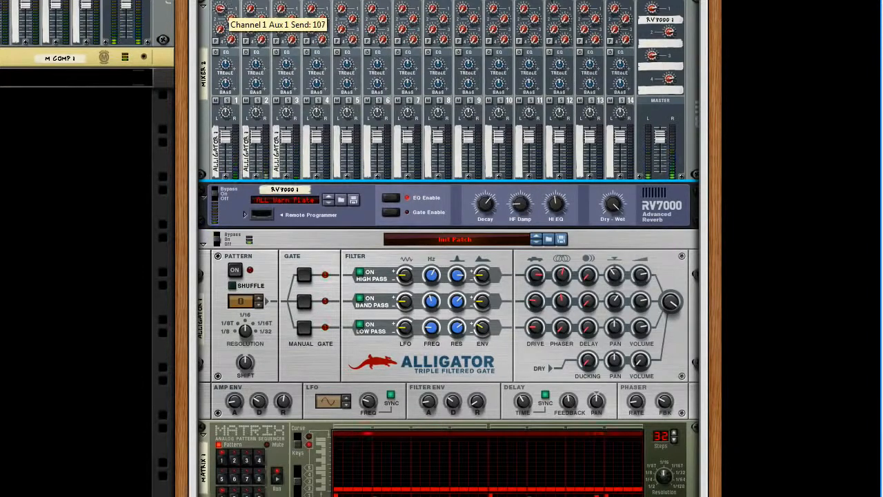
click(244, 215)
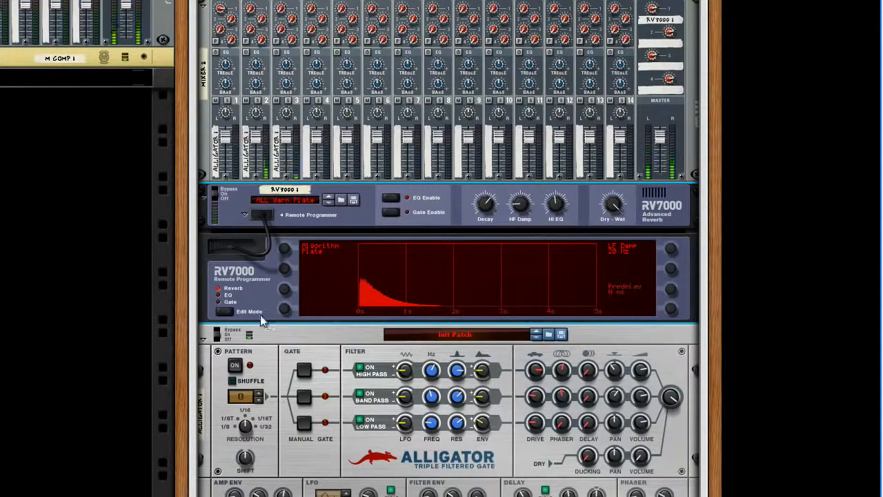
drag(487, 204, 490, 203)
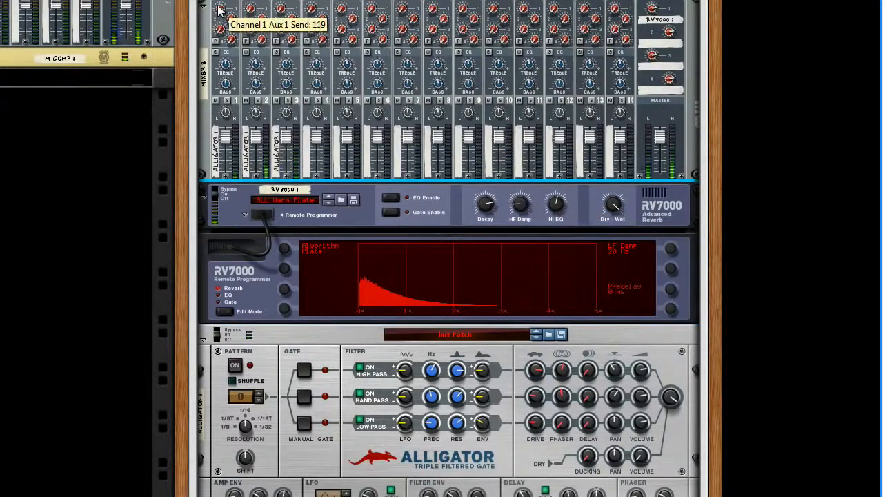
drag(220, 14, 223, 25)
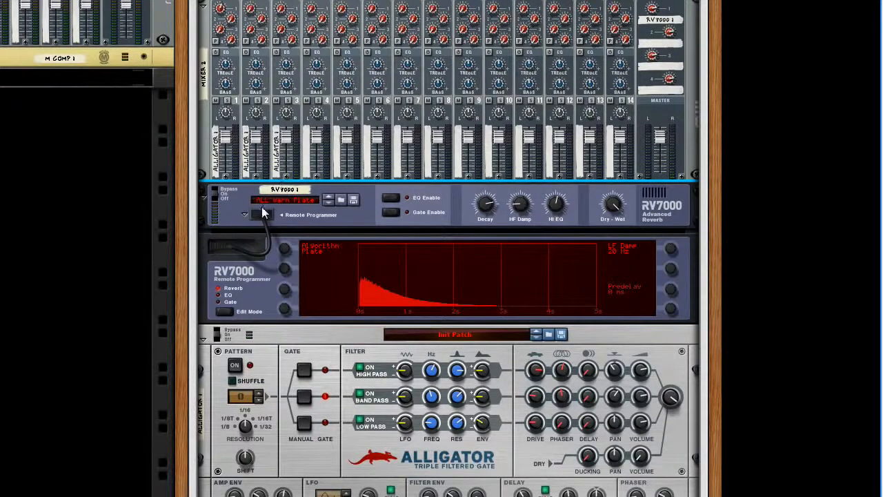
Add a Scream 4 Distortion and route the Alligator's low pass output through it into Mixer 2's channel 3
right_click(203, 145)
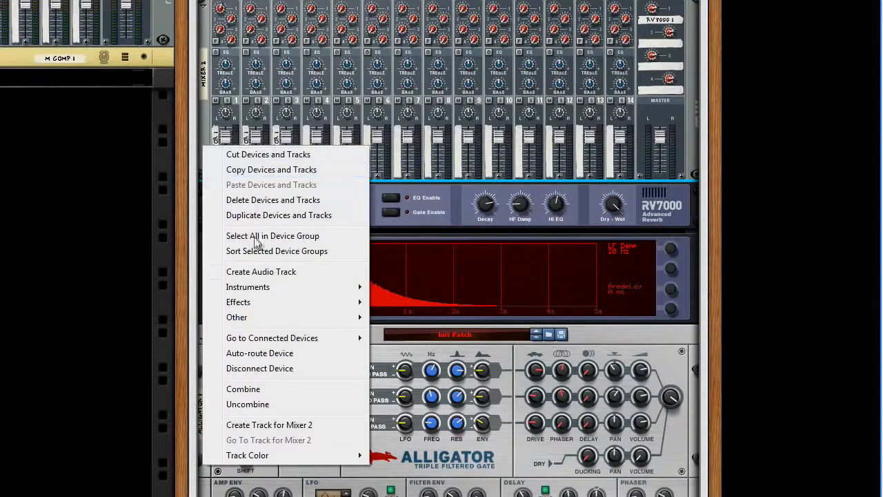
mouse_move(258, 302)
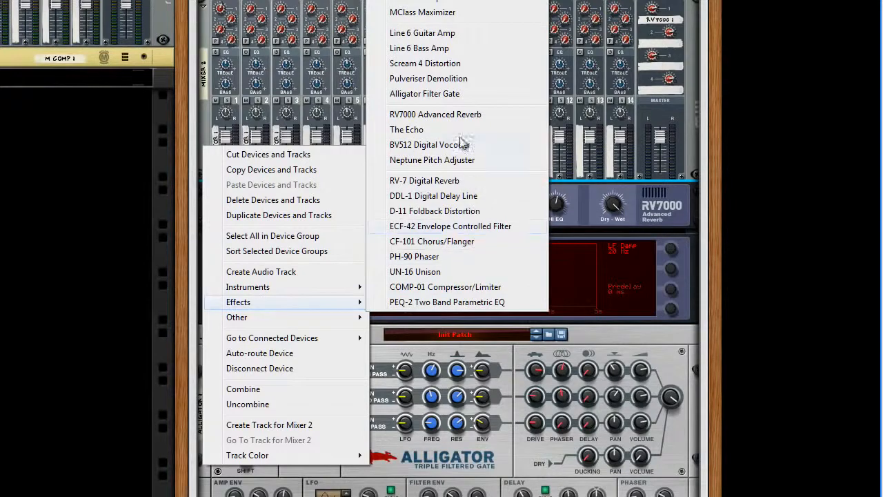
click(449, 68)
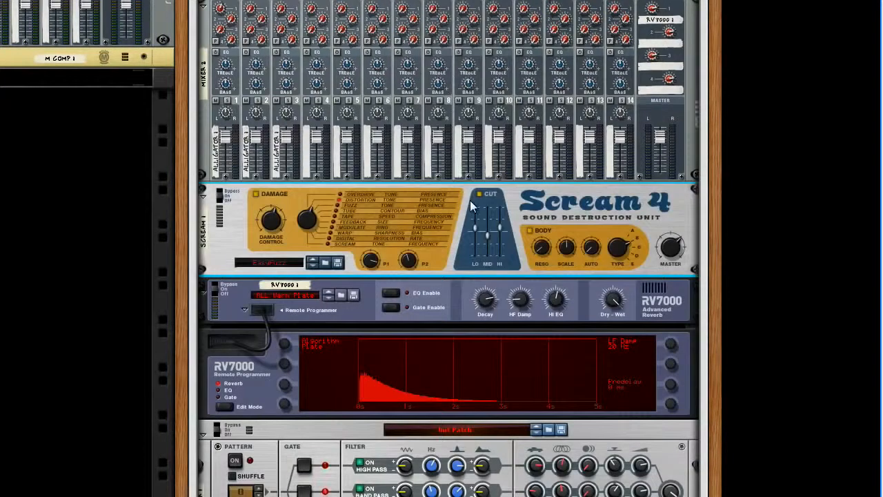
key(Tab)
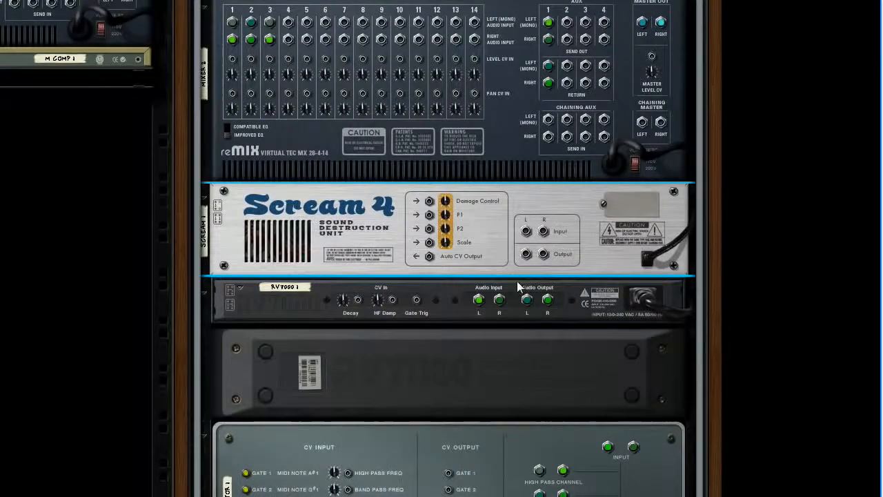
scroll(517, 290, down, 3)
drag(533, 442, 526, 149)
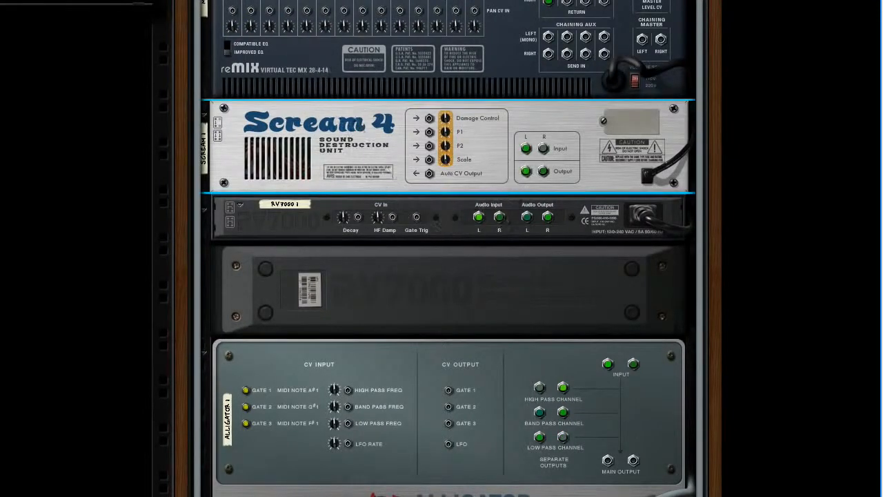
key(Tab)
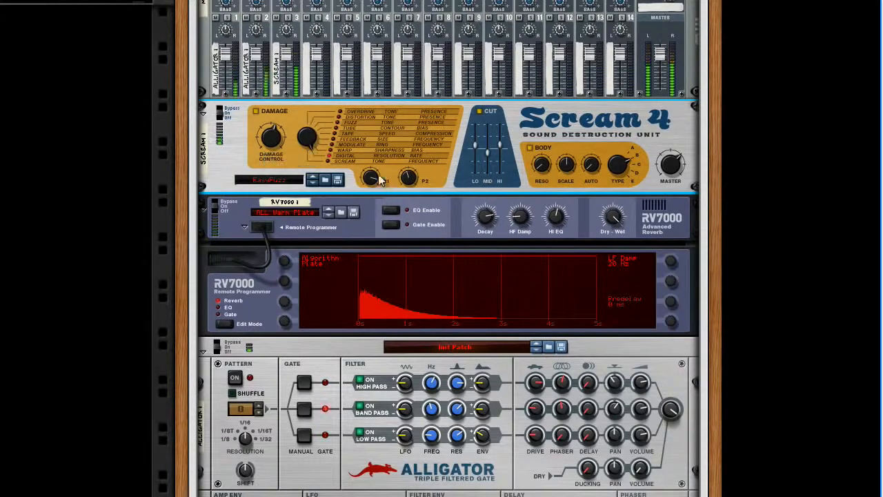
Set the Scream 4 damage type to Digital, adjust its parameter controls, and lower Mixer 2's channel 3 fader
drag(371, 180, 414, 160)
drag(286, 58, 286, 64)
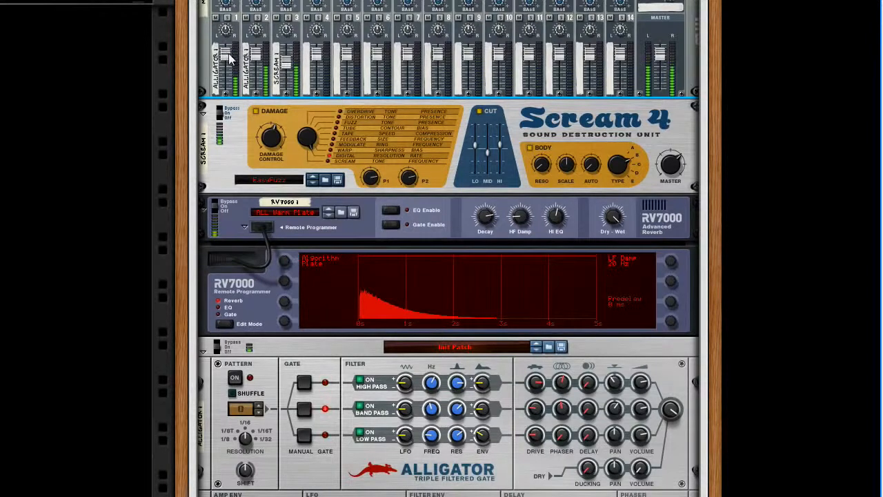
mouse_move(229, 58)
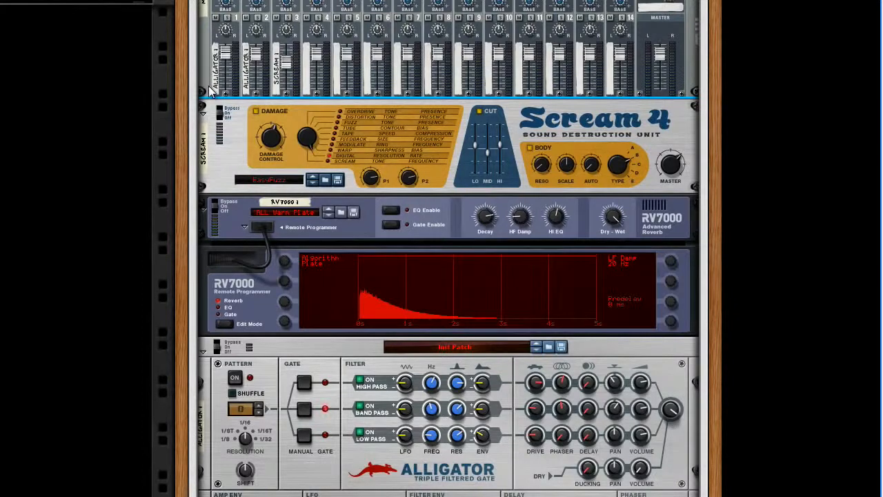
Add a Pulveriser Demolition and route the Alligator's band pass output through it into Mixer 2's channel 2
right_click(206, 74)
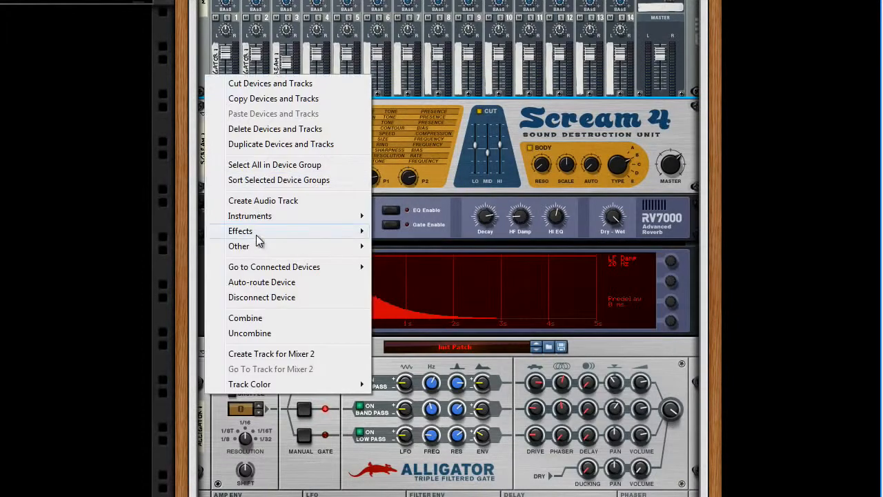
mouse_move(255, 232)
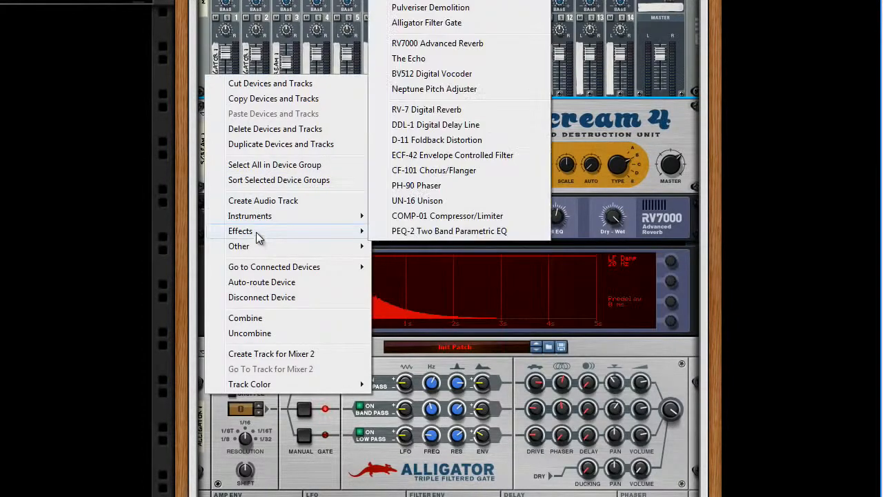
click(456, 9)
key(Tab)
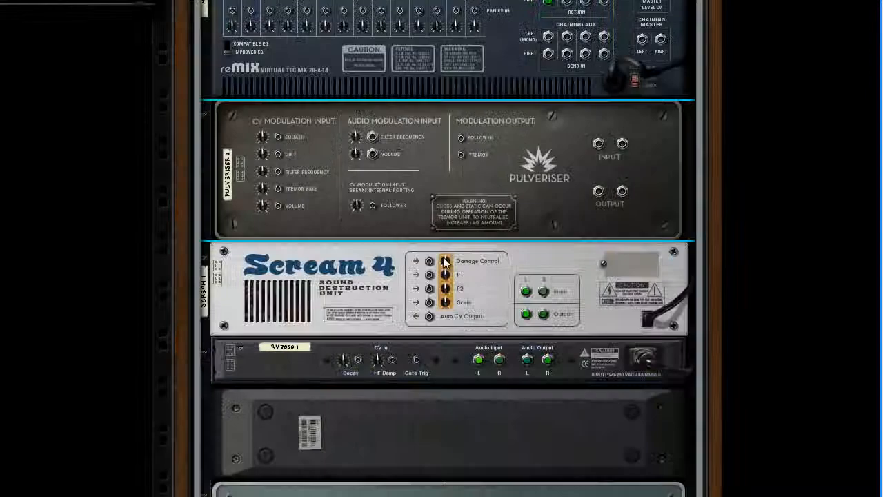
scroll(545, 318, down, 3)
drag(540, 432, 598, 19)
scroll(589, 245, up, 3)
drag(599, 233, 207, 18)
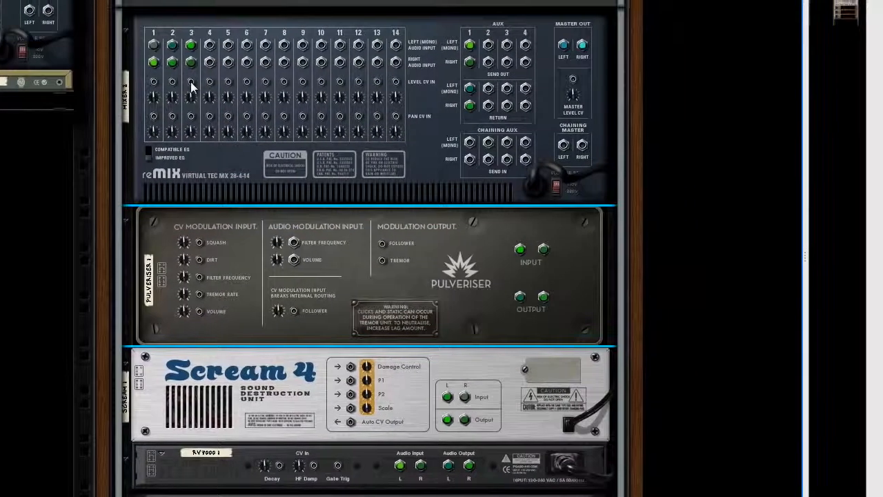
key(Tab)
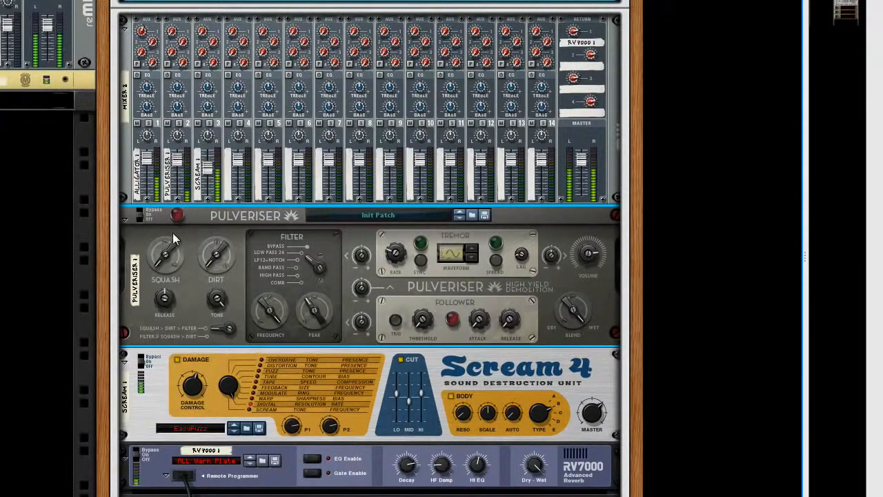
Set the Pulveriser's Squash to 109, raise its Dirt, and lower Mixer 2's channel 2 fader
mouse_move(169, 238)
drag(169, 238, 167, 218)
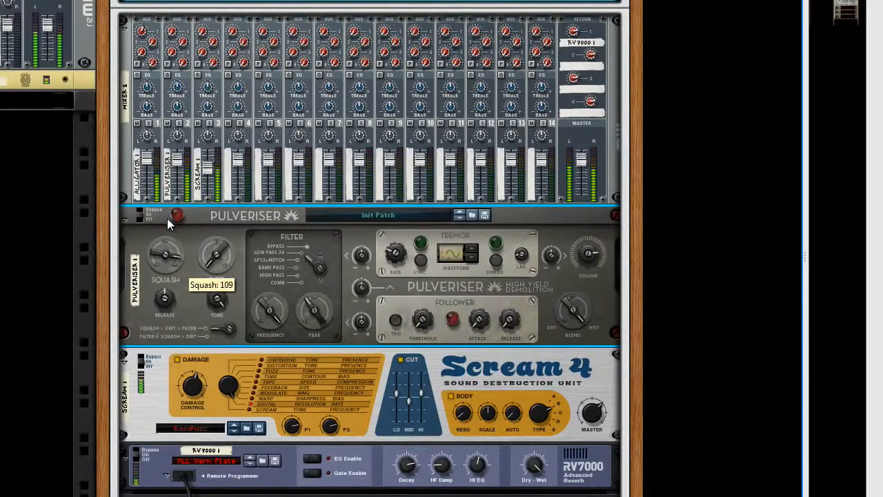
mouse_move(213, 264)
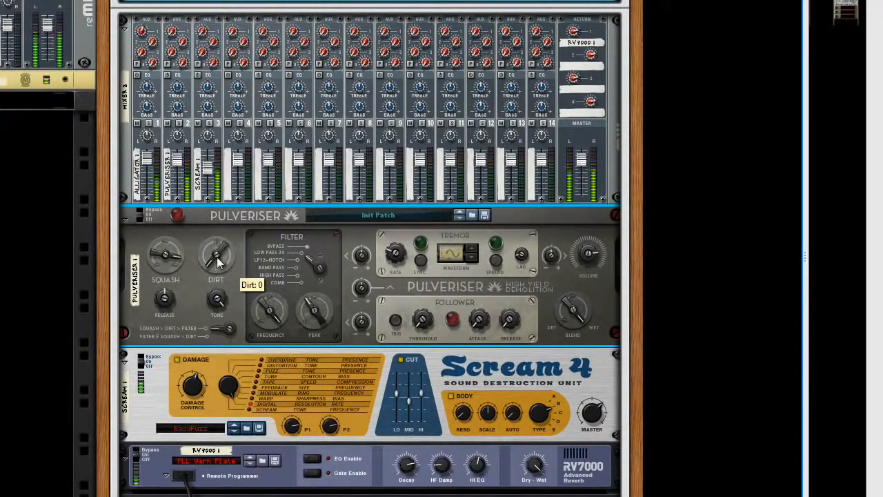
drag(219, 262, 213, 230)
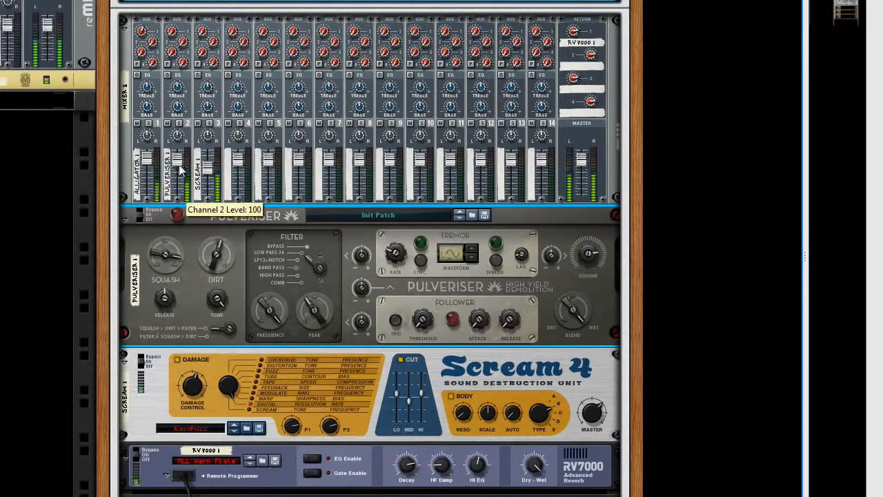
drag(147, 155, 178, 173)
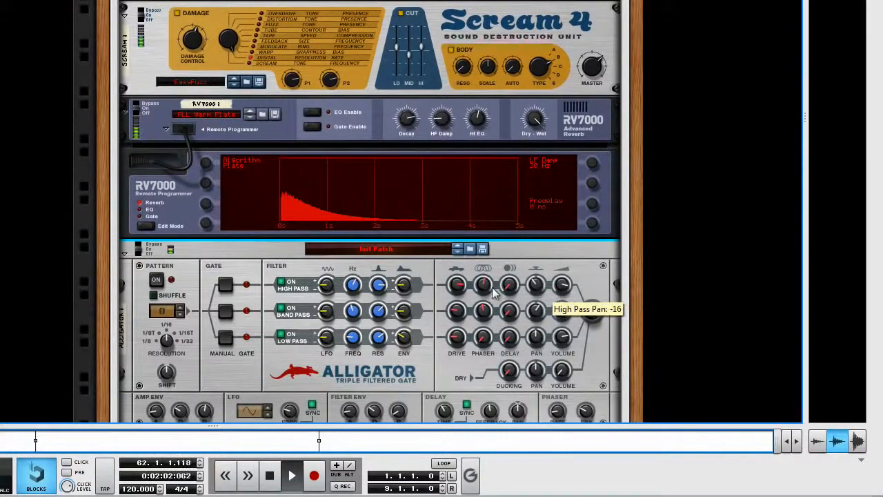
Adjust the Alligator's high pass filter frequency to 929.1 Hz
drag(354, 287, 353, 283)
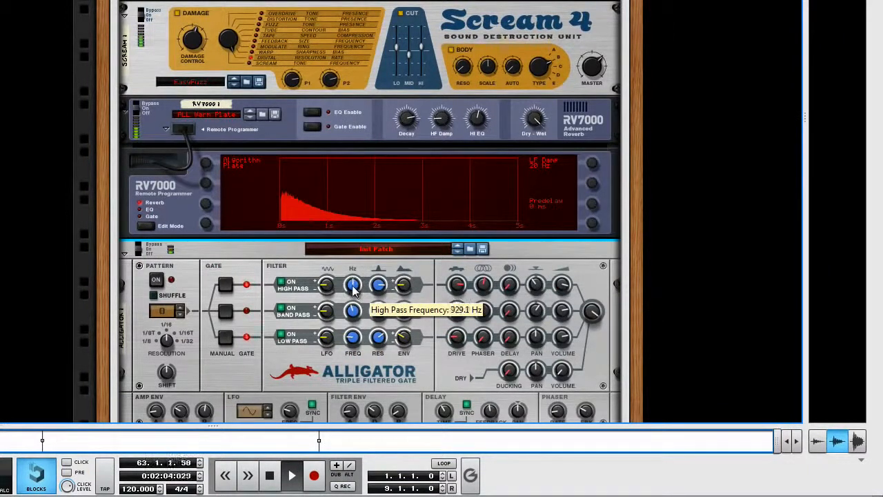
scroll(314, 270, up, 3)
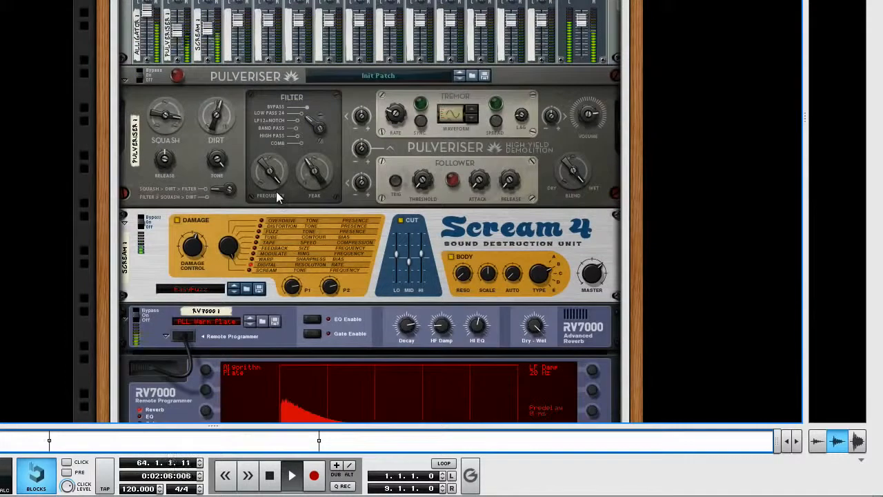
mouse_move(211, 36)
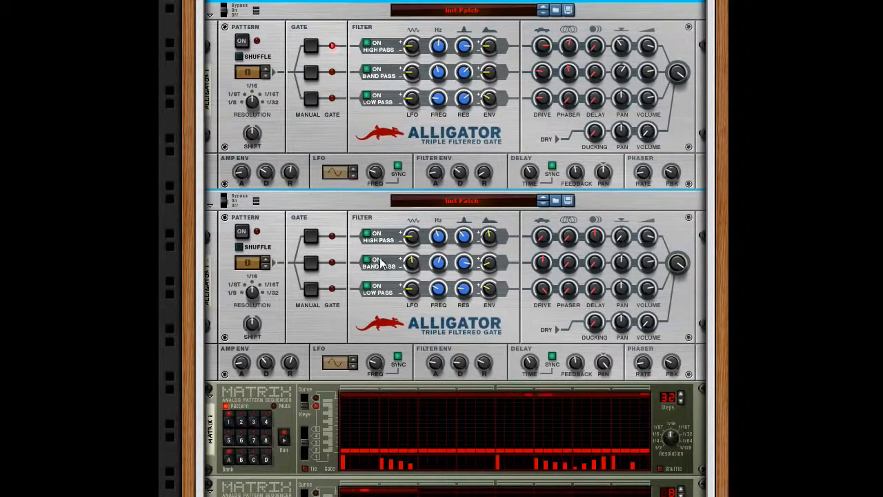
Add a Spider Audio Merger & Splitter between the two Alligators
scroll(409, 237, down, 2)
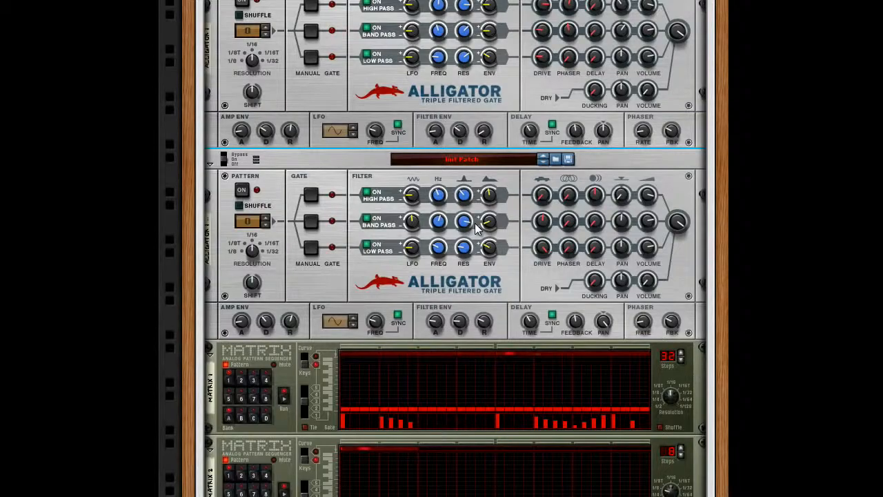
key(Tab)
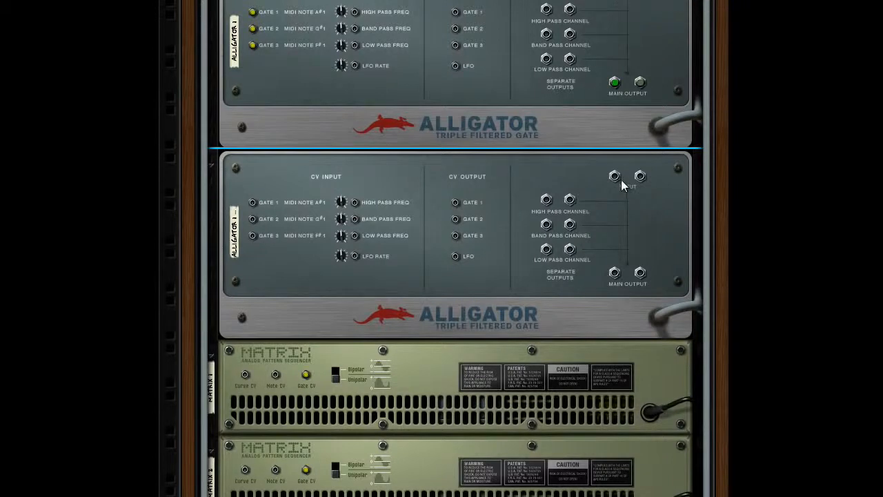
scroll(294, 150, up, 3)
right_click(286, 130)
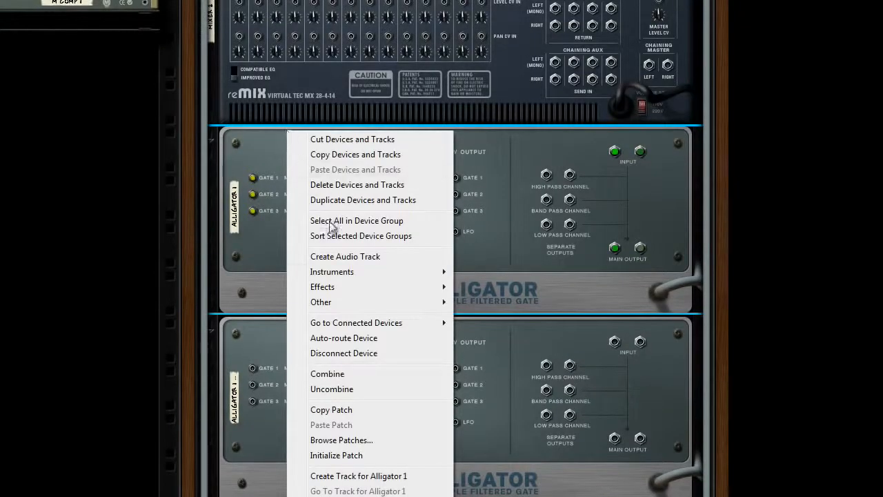
mouse_move(369, 302)
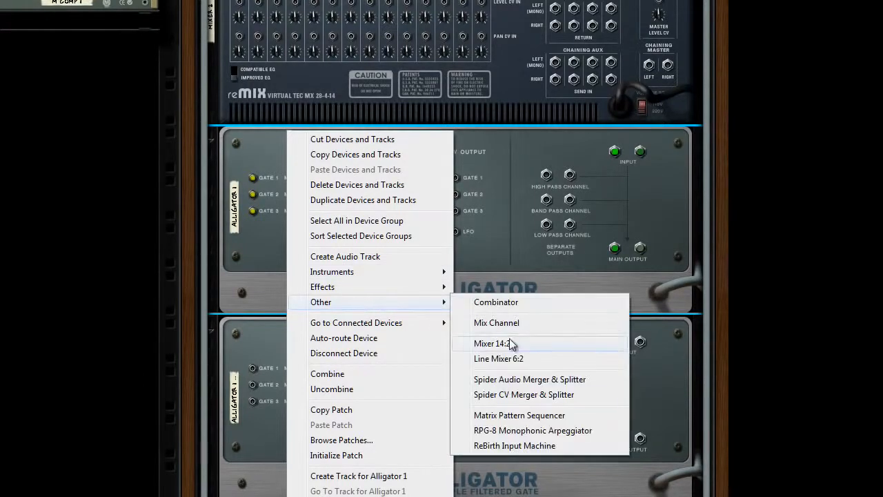
click(529, 381)
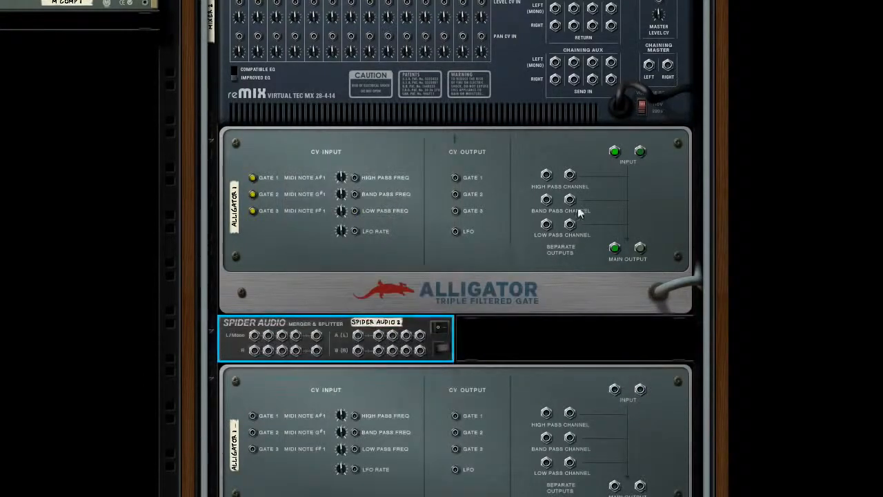
Split the incoming stereo audio through the Spider Audio and feed it to the inputs of both Alligators
drag(614, 151, 358, 335)
drag(640, 151, 613, 150)
drag(392, 336, 615, 390)
Connect the first Alligator's Gate 1, 2 and 3 CV outputs to the matching gate inputs on the second Alligator
scroll(610, 390, down, 3)
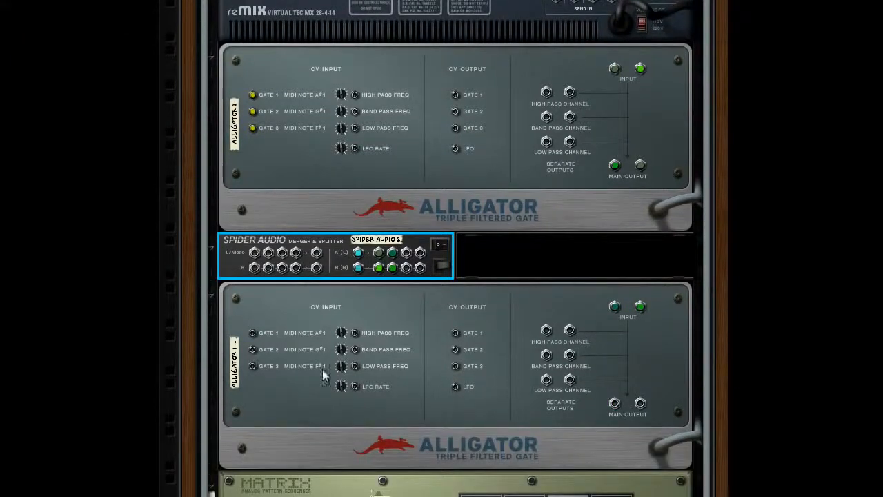
scroll(296, 321, down, 6)
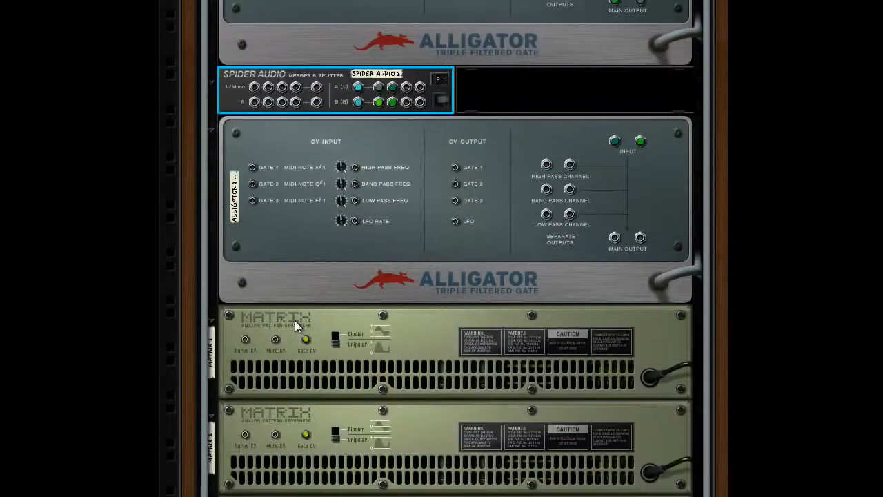
scroll(252, 388, down, 3)
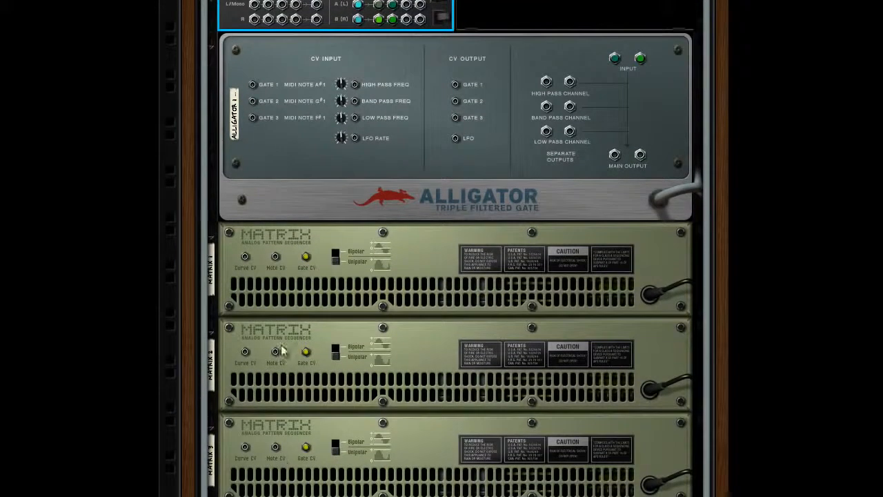
scroll(274, 319, up, 6)
scroll(274, 326, up, 2)
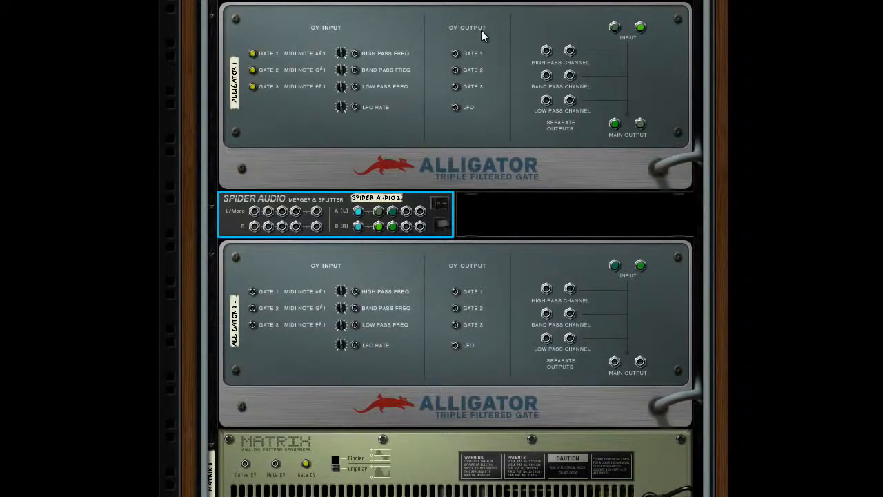
drag(456, 53, 253, 291)
drag(454, 75, 252, 308)
drag(455, 86, 260, 324)
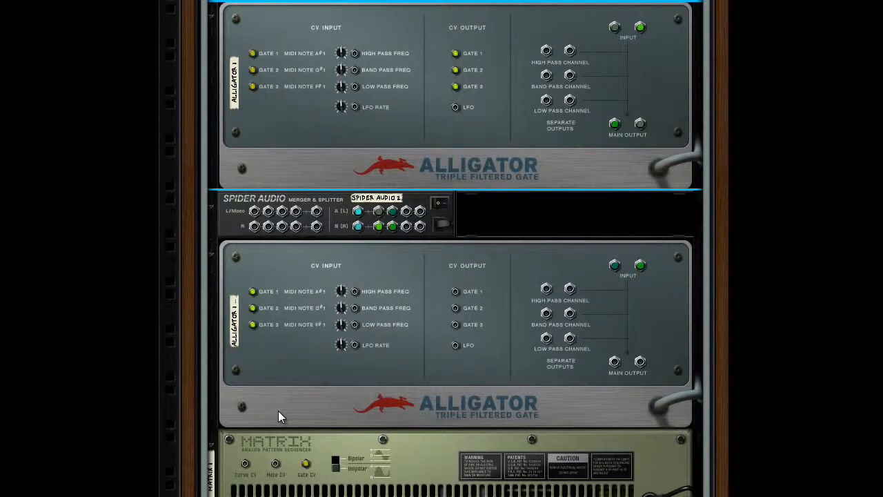
Add two Line Mixer 6:2 devices below the first Alligator
right_click(273, 14)
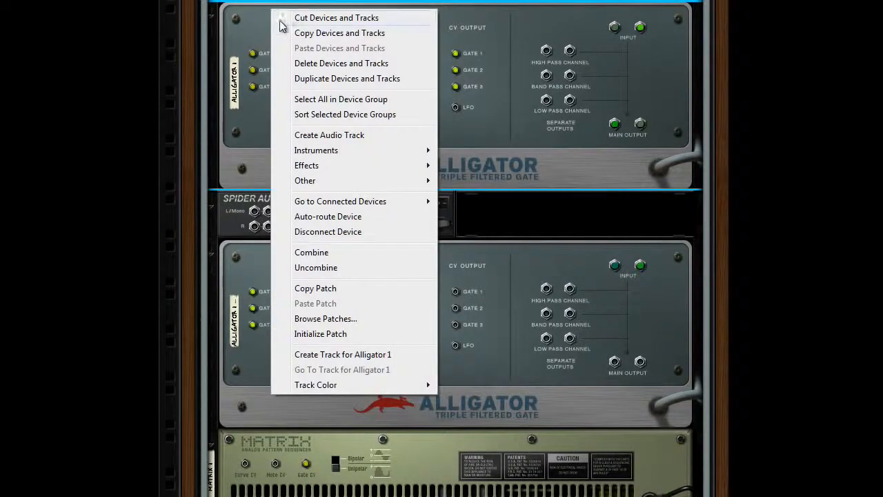
mouse_move(337, 180)
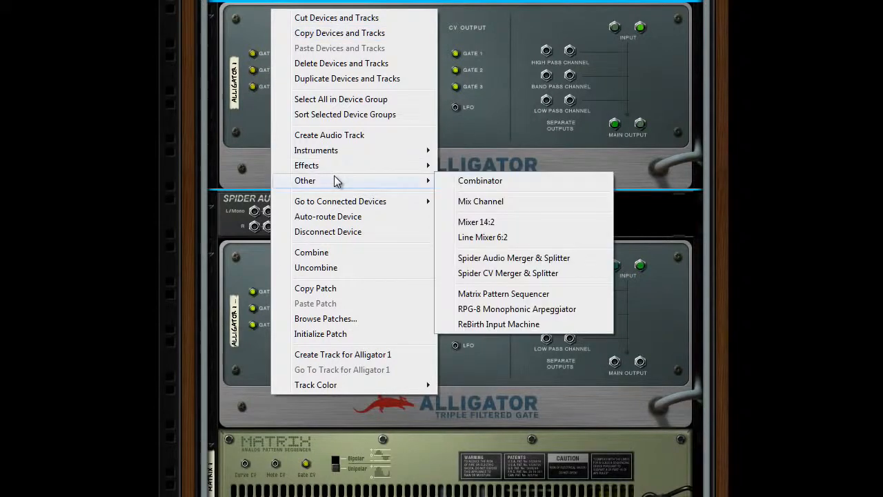
click(516, 232)
right_click(220, 223)
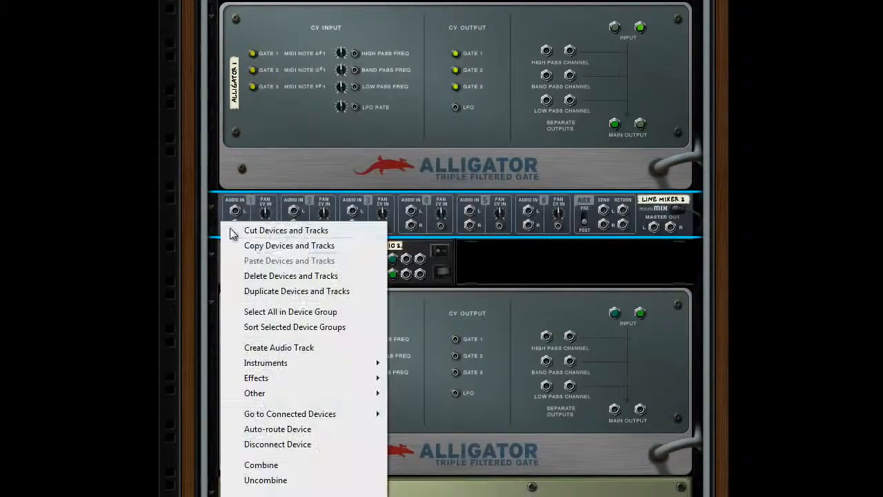
mouse_move(273, 396)
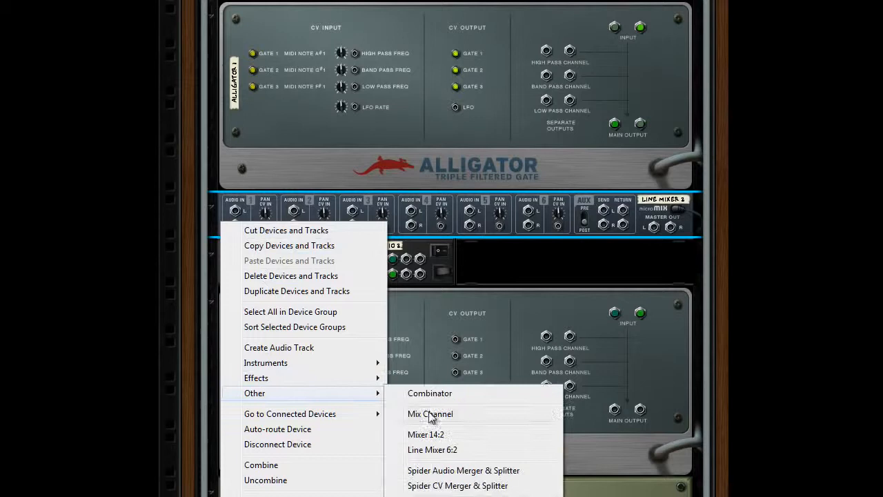
click(441, 452)
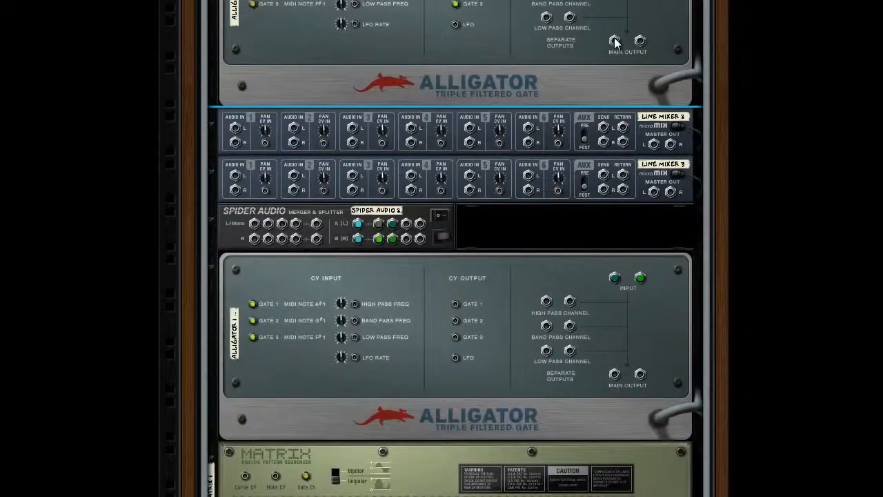
Route both Alligators' left and right main outputs into Line Mixer 2 and Line Mixer 3, using channel 1 for the first and channel 2 for the second
mouse_move(613, 40)
mouse_down()
mouse_move(235, 129)
mouse_move(235, 175)
mouse_up()
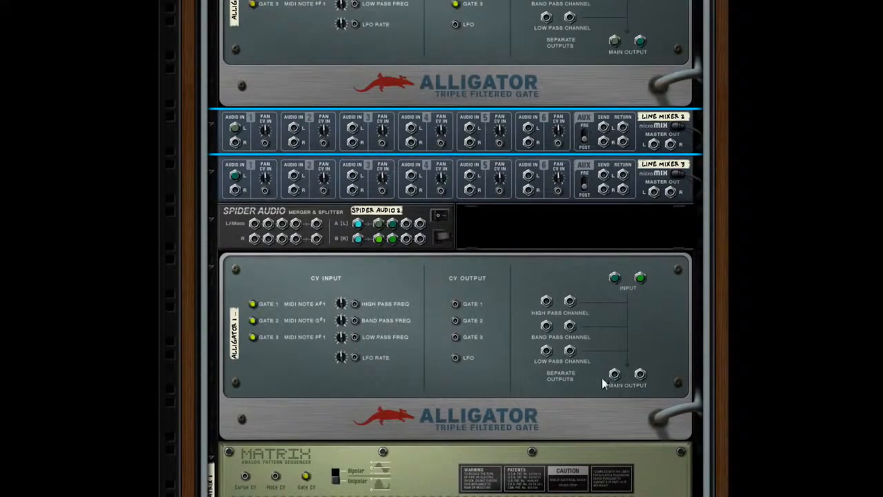
mouse_move(614, 374)
mouse_down()
mouse_move(388, 271)
mouse_move(298, 134)
mouse_move(294, 180)
mouse_up()
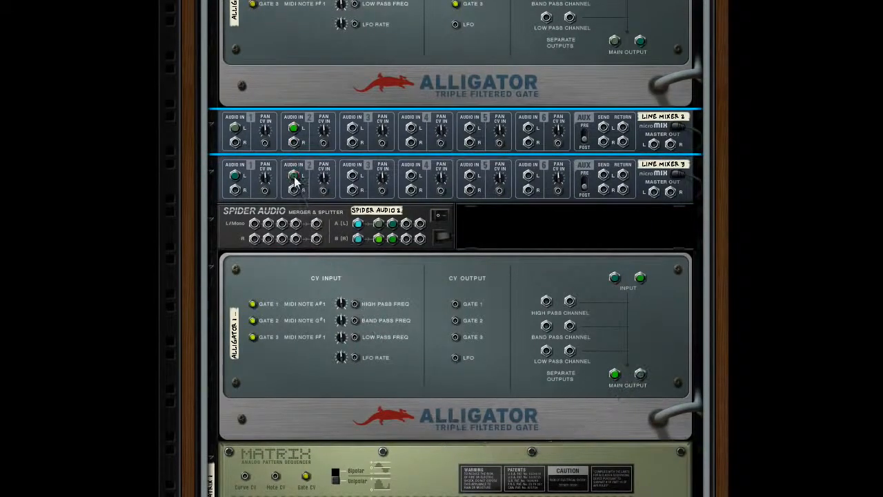
key(Tab)
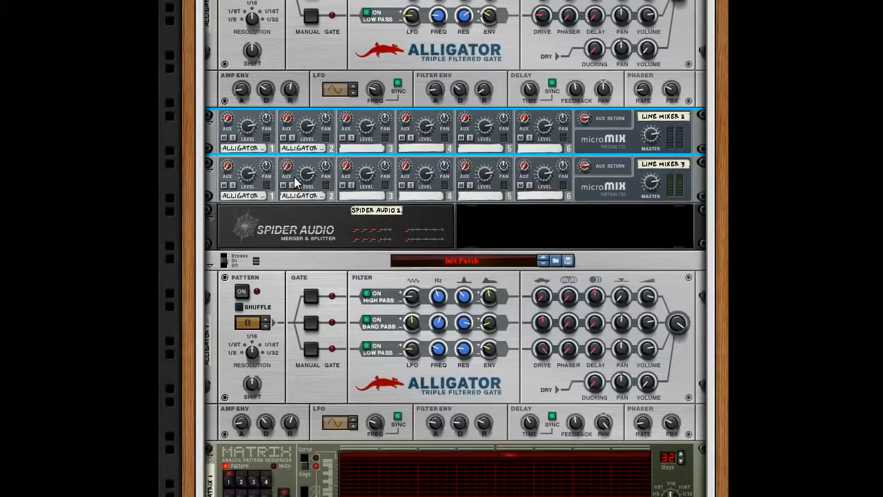
Assign Rotary 3 to Line Mixer 2's Channel 1 Pan in the Combinator's modulation routing
click(211, 122)
click(211, 145)
scroll(513, 90, up, 10)
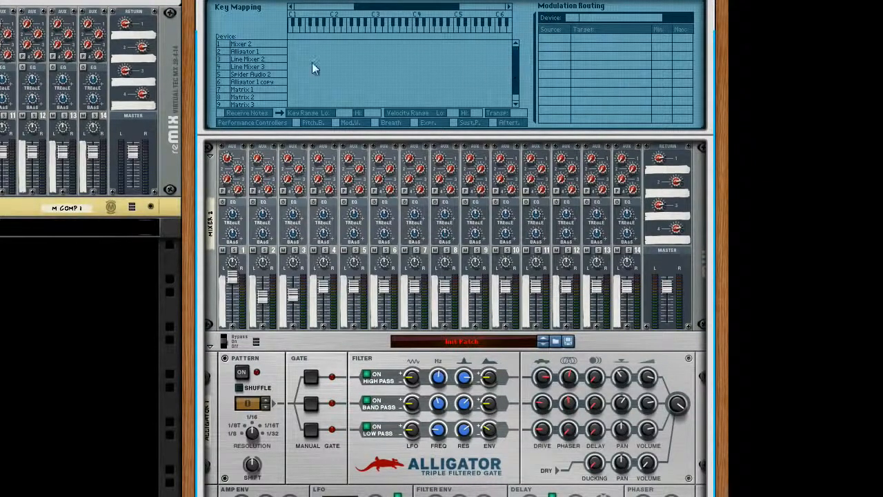
click(274, 60)
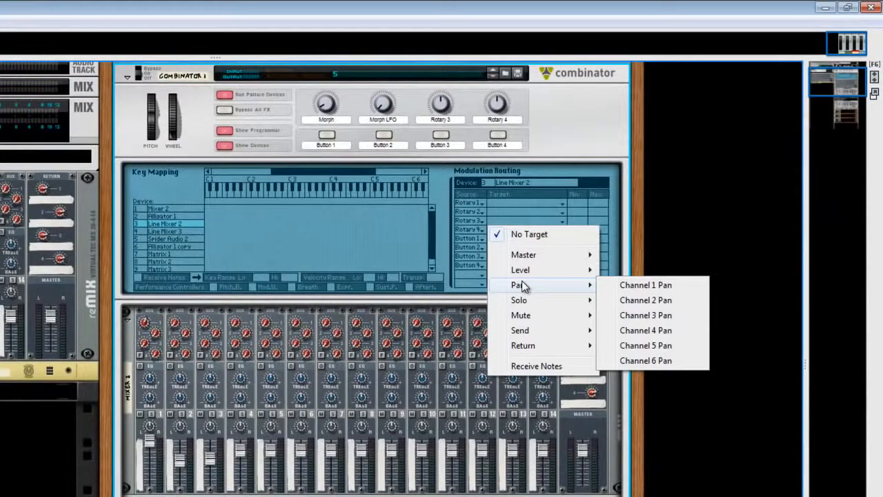
click(624, 285)
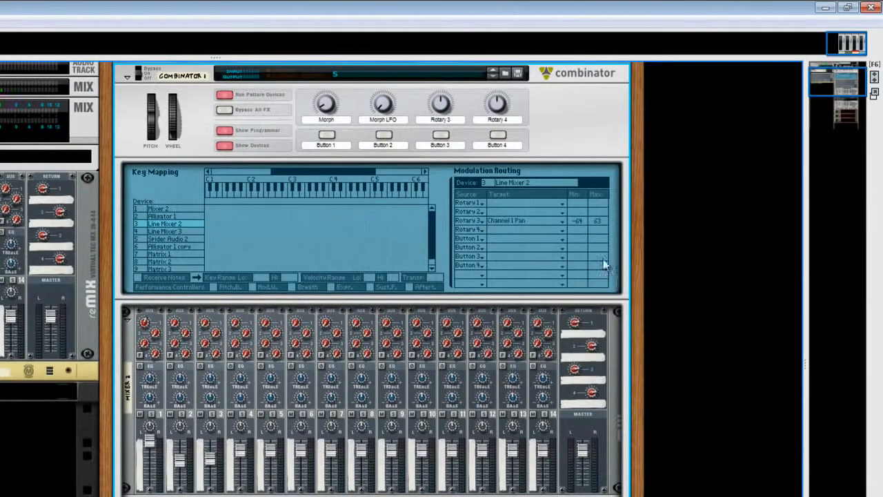
Assign Rotary 3 to Line Mixer 2's Channel 2 Pan as well, with an inverted range of 63 to -64
click(469, 232)
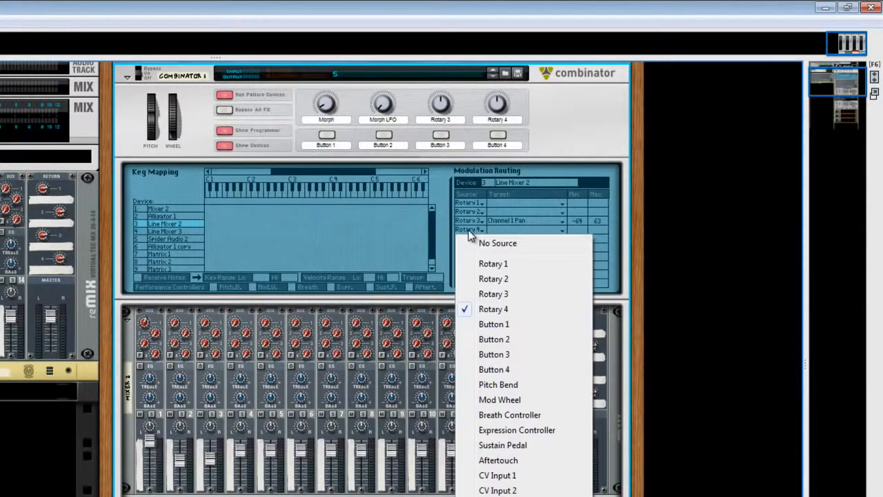
click(493, 294)
click(506, 232)
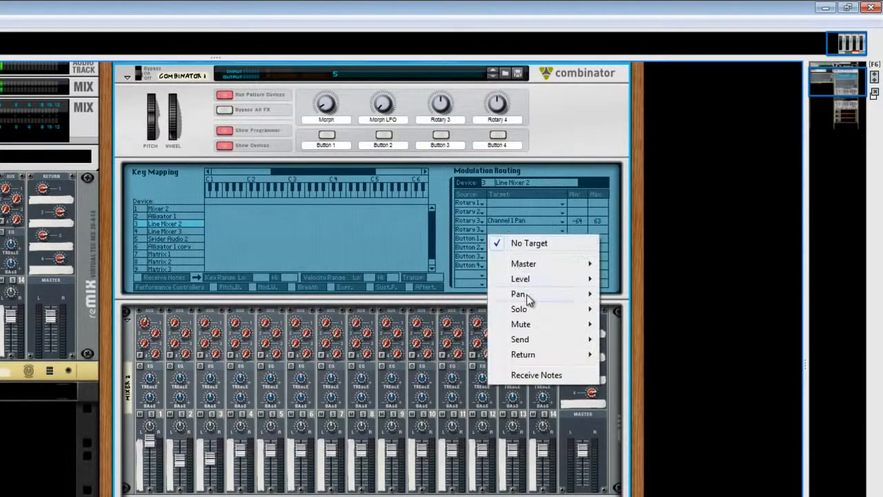
mouse_move(531, 295)
click(635, 308)
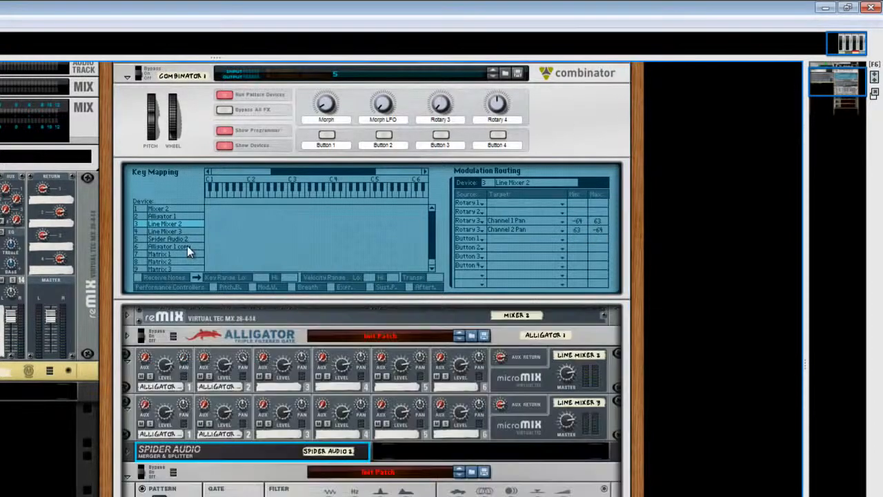
For Line Mixer 3, assign Rotary 3 to Channel 1 Pan and to Channel 2 Pan, inverting the latter's range to 63 to -64
click(178, 232)
click(480, 230)
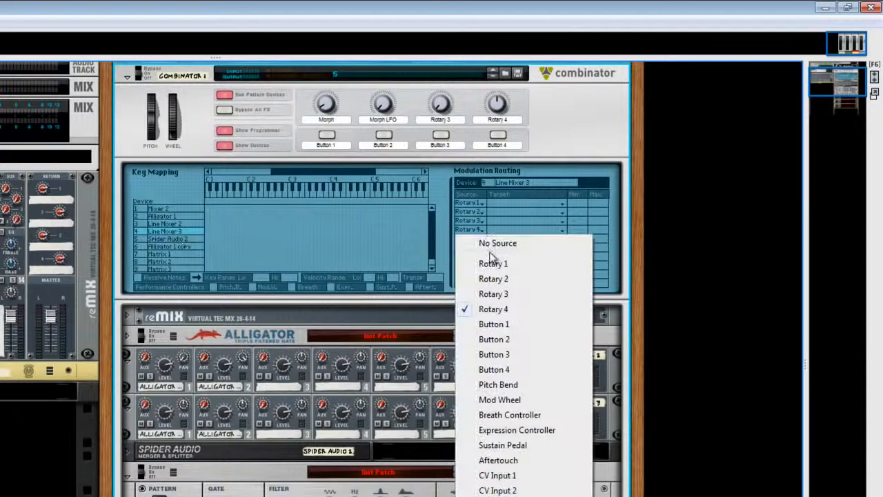
click(493, 294)
click(502, 220)
mouse_move(545, 288)
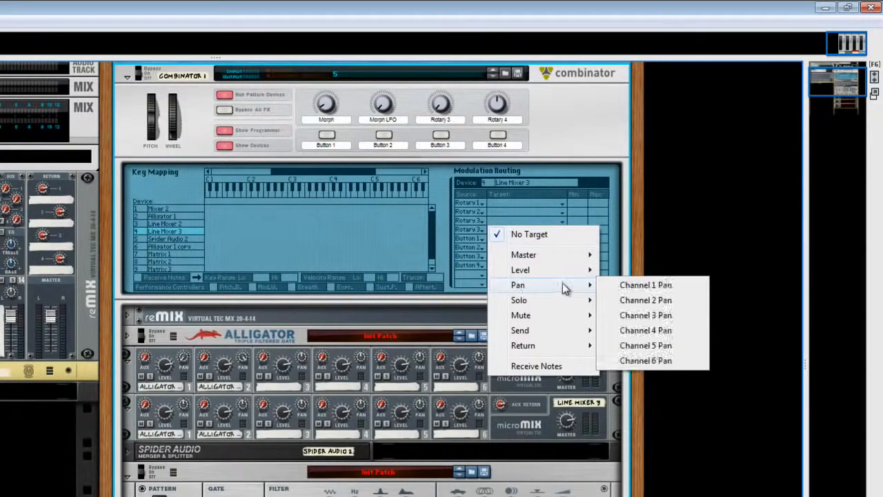
click(615, 287)
click(500, 233)
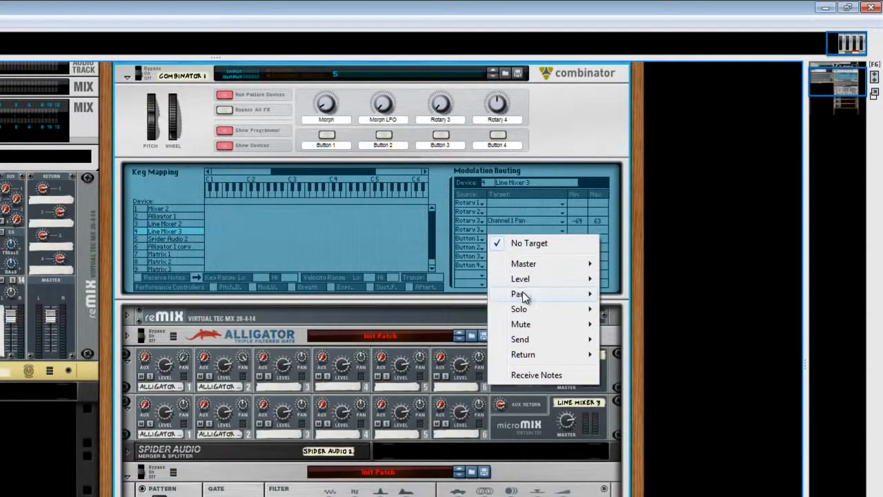
click(629, 309)
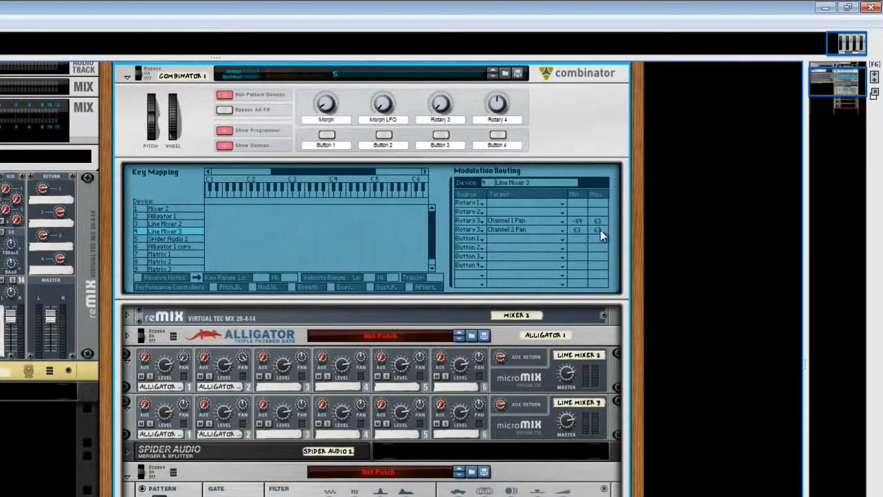
drag(598, 297, 588, 447)
Rename the Combinator's Rotary 3 as Morph 2
double_click(439, 120)
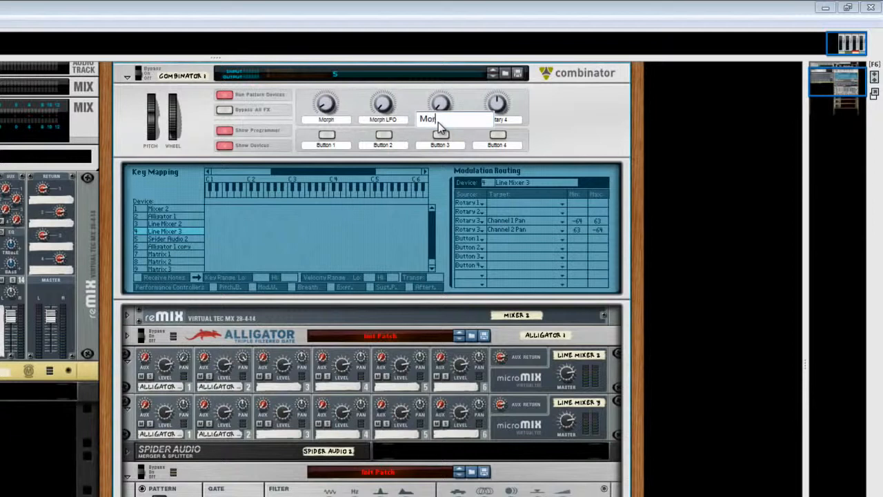
text(Morph 2)
key(Return)
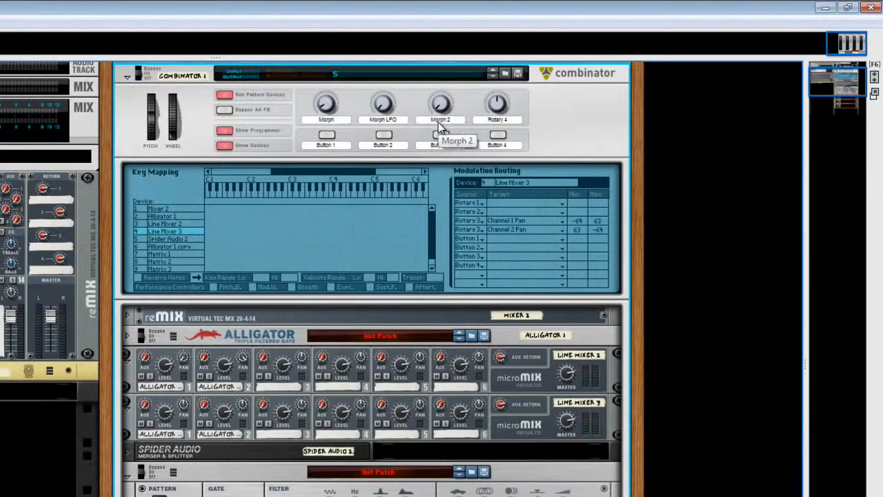
Unfold Mixer 2 and connect the left outputs of Line Mixer 2 and Line Mixer 3 to its channel 1 left and right inputs
click(129, 318)
key(Tab)
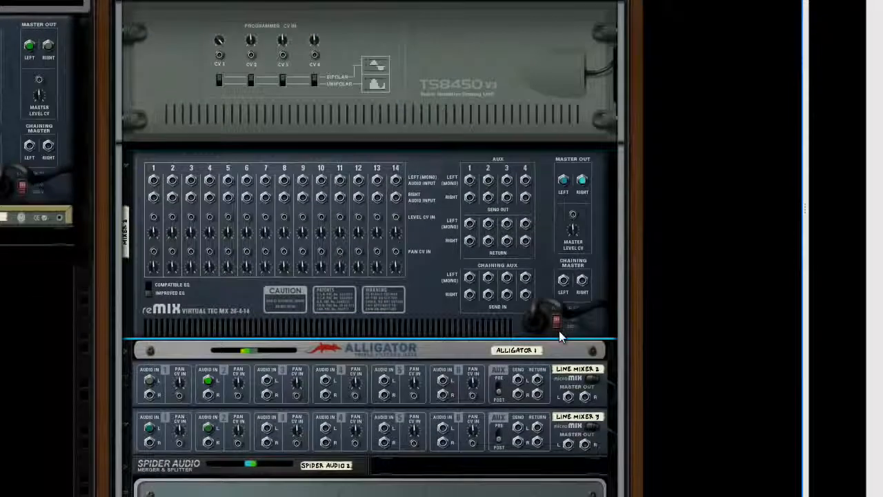
scroll(558, 330, down, 3)
drag(567, 314, 153, 98)
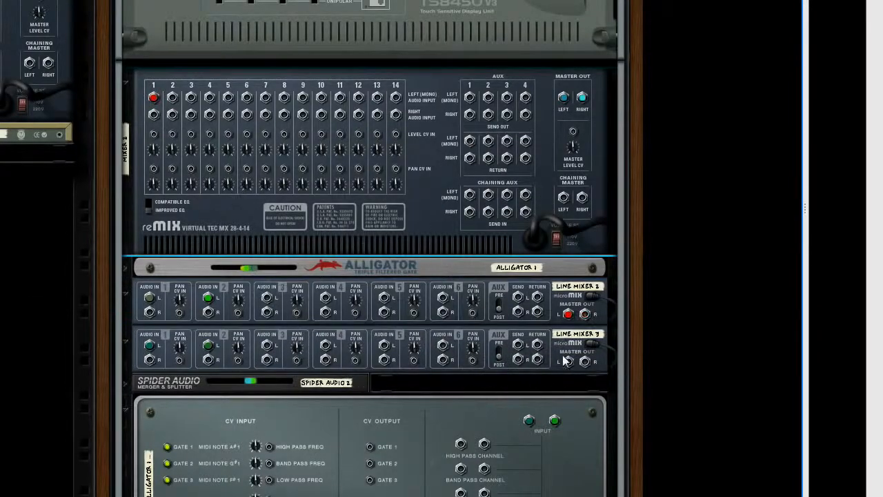
drag(567, 363, 155, 115)
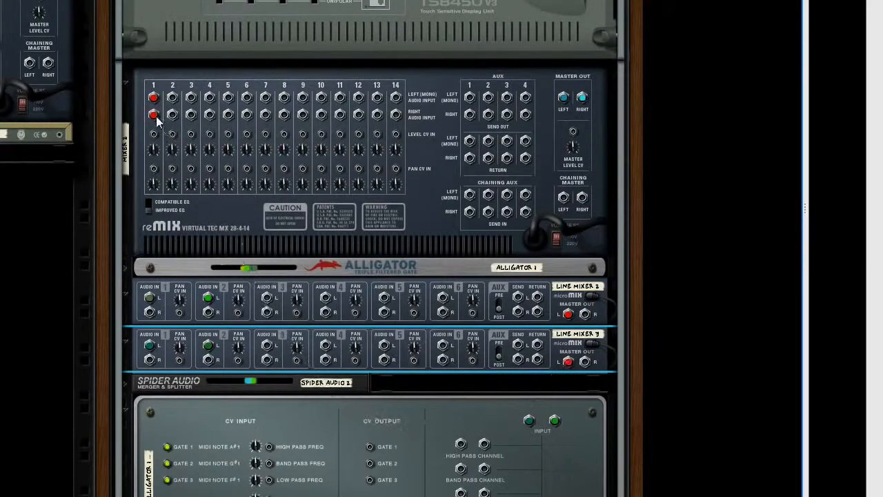
key(Tab)
Unfold the first Alligator and sweep Morph 2 up and down to compare both Alligators through the line mixers
scroll(452, 190, up, 8)
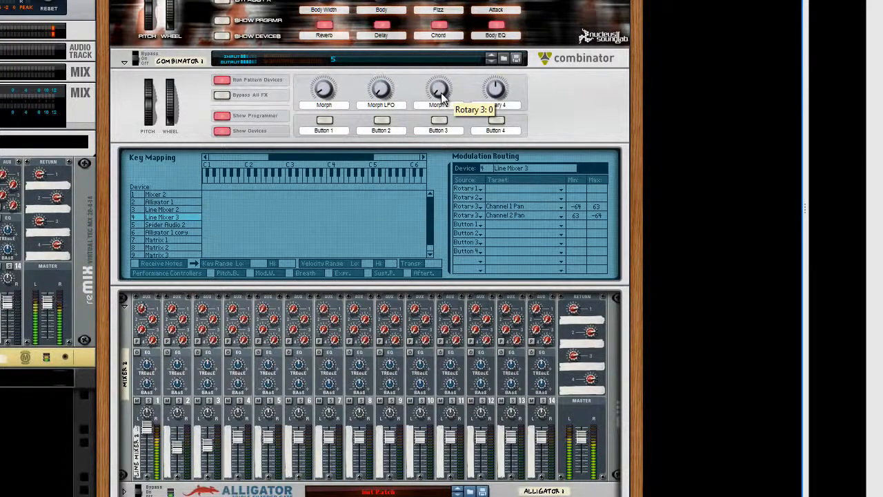
scroll(441, 93, down, 5)
click(125, 284)
scroll(275, 323, down, 2)
scroll(430, 65, up, 7)
drag(440, 93, 441, 35)
scroll(362, 240, down, 3)
scroll(362, 240, down, 8)
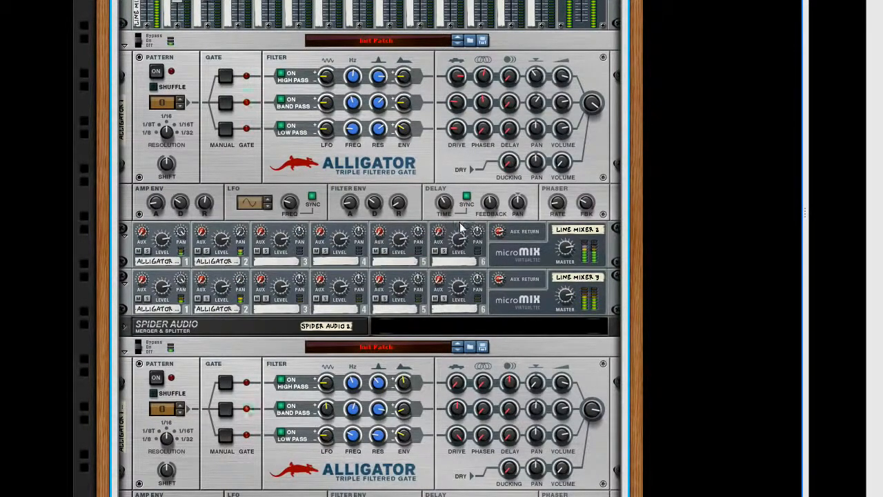
scroll(468, 236, up, 1)
scroll(468, 235, up, 10)
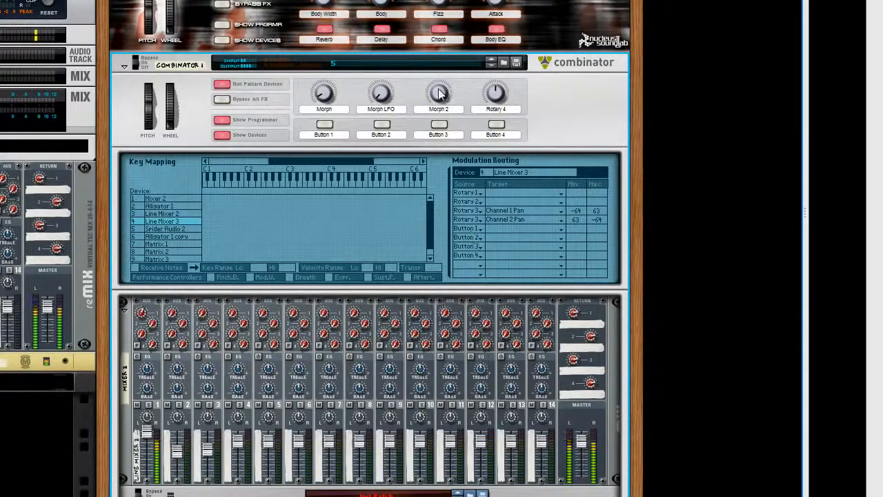
drag(439, 94, 438, 142)
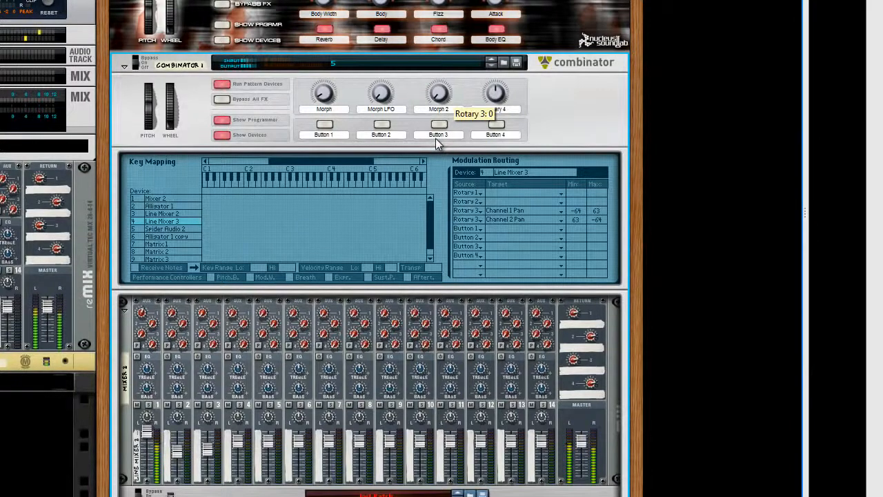
drag(435, 138, 433, 89)
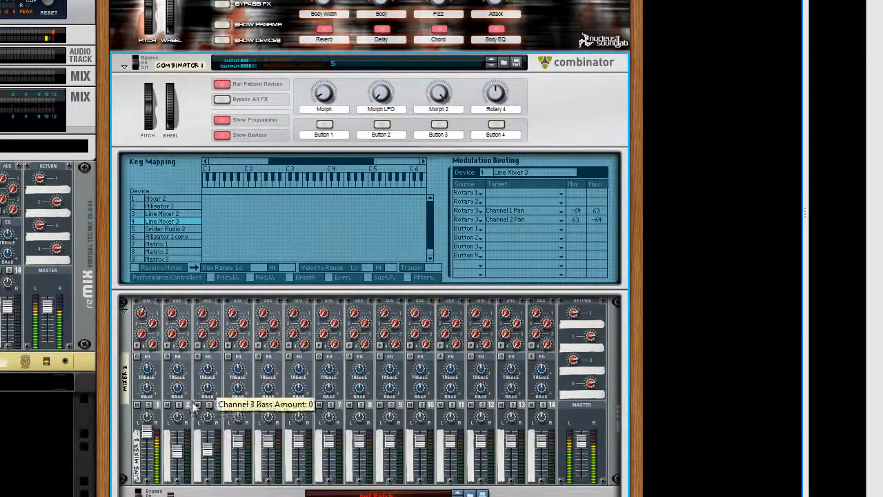
Lower Mixer 2's channel 1 level to 93 and turn Morph 2 back down to its minimum
drag(147, 431, 147, 445)
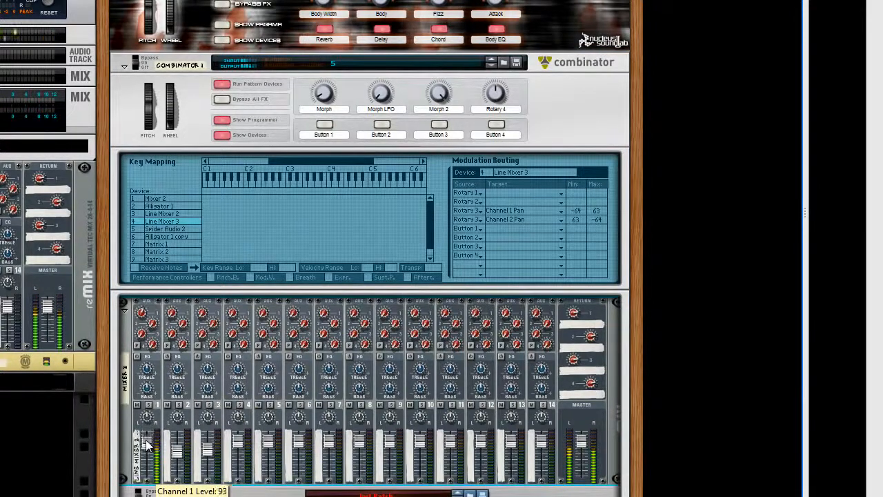
click(438, 97)
drag(435, 104, 434, 138)
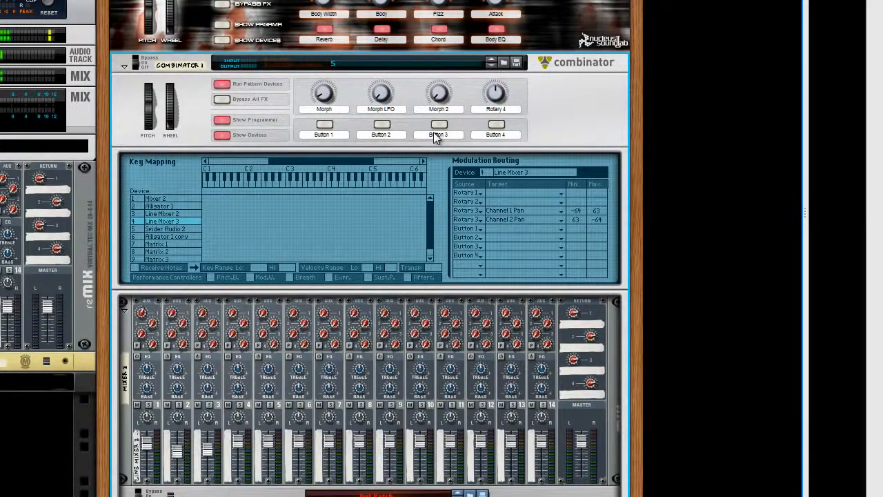
Add a Pulveriser Demolition effect below Mixer 2 inside the Combinator
scroll(124, 393, down, 2)
right_click(124, 391)
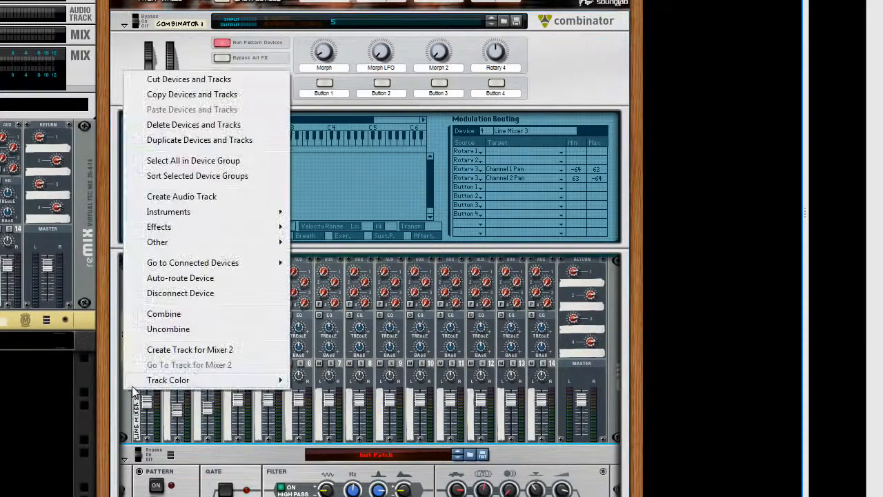
mouse_move(223, 241)
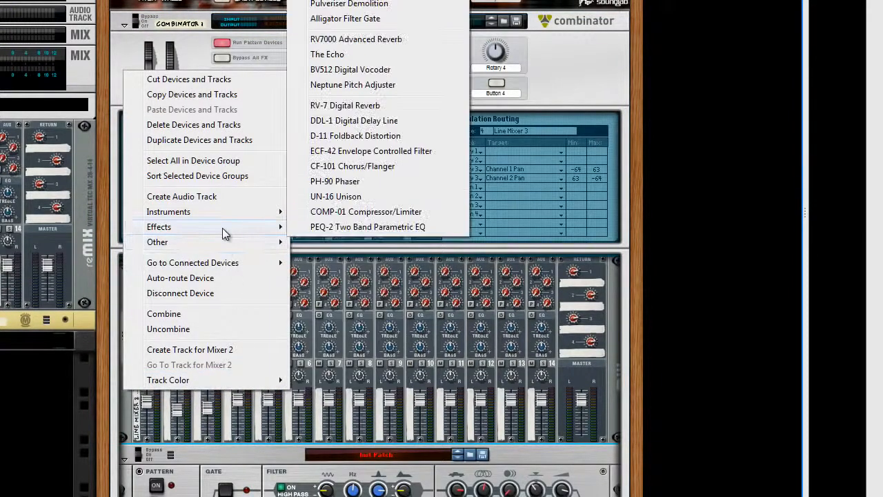
mouse_move(221, 226)
click(360, 4)
click(228, 247)
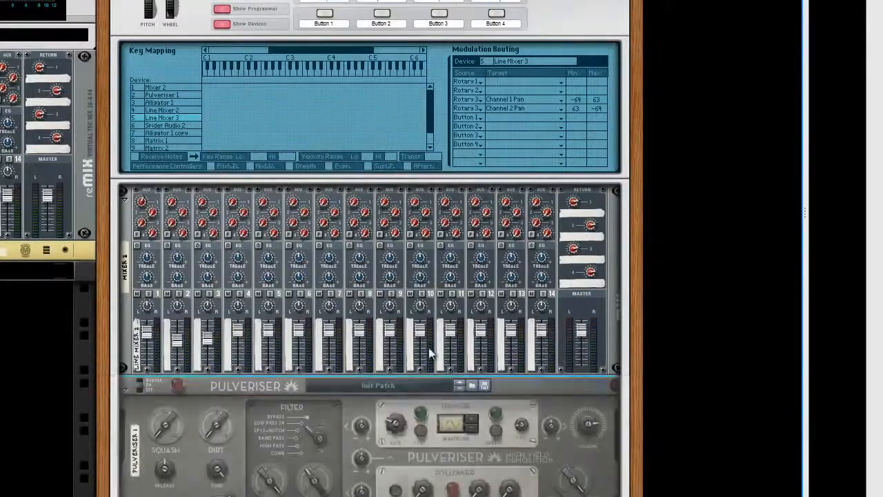
Route Mixer 2's master out into the Pulveriser and the Pulveriser's output into the Combinator's From Devices input
key(Tab)
drag(563, 217, 519, 419)
drag(519, 467, 485, 10)
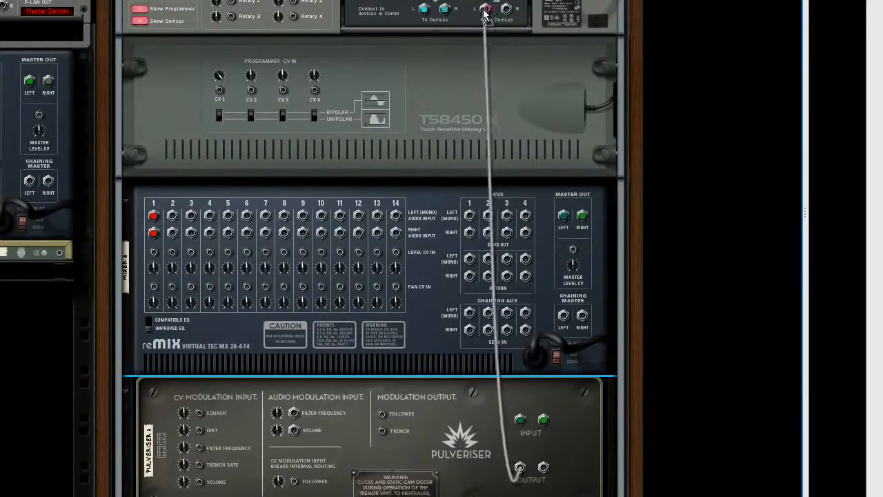
key(Tab)
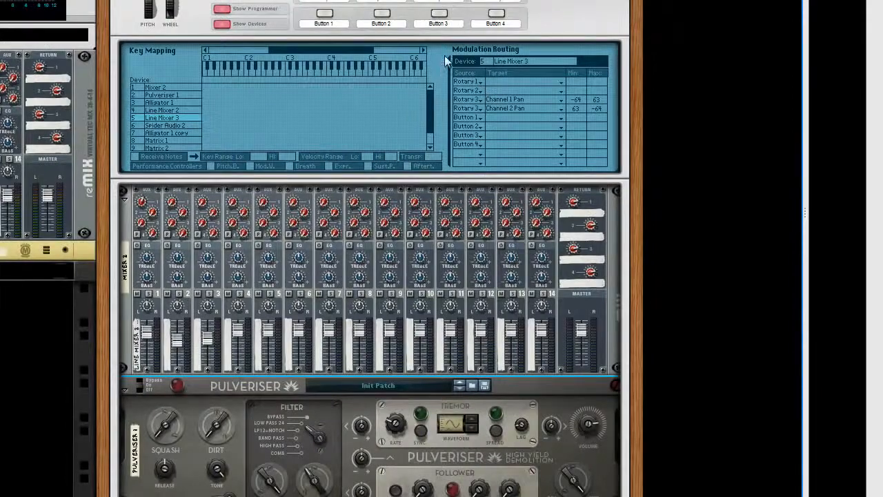
Raise the Pulveriser's Squash and try the crossfade with Morph 2
scroll(317, 300, down, 3)
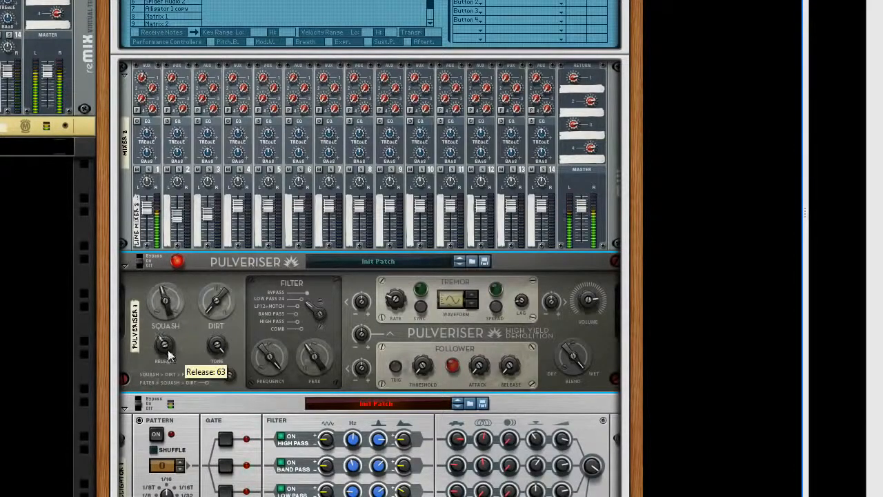
scroll(329, 271, up, 5)
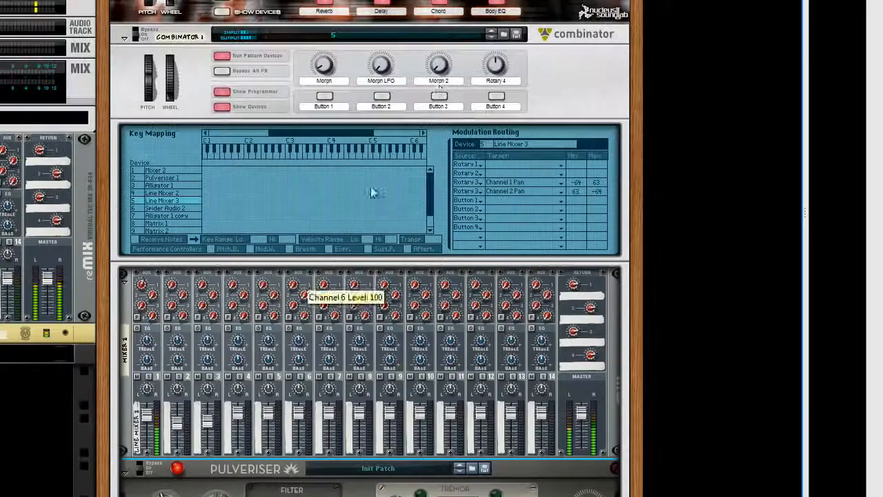
drag(444, 43, 442, 71)
Add a Thor synthesizer between Mixer 2 and the Pulveriser, with an initialized patch and its programmer open
scroll(264, 302, down, 5)
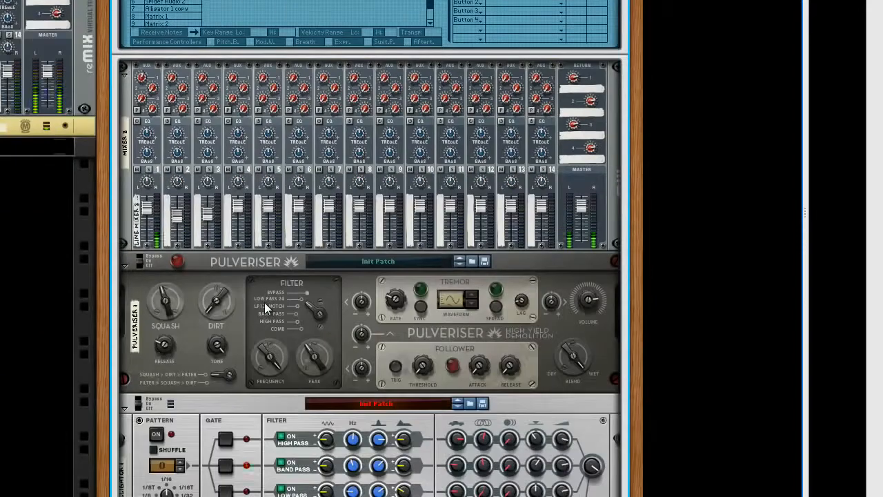
click(124, 209)
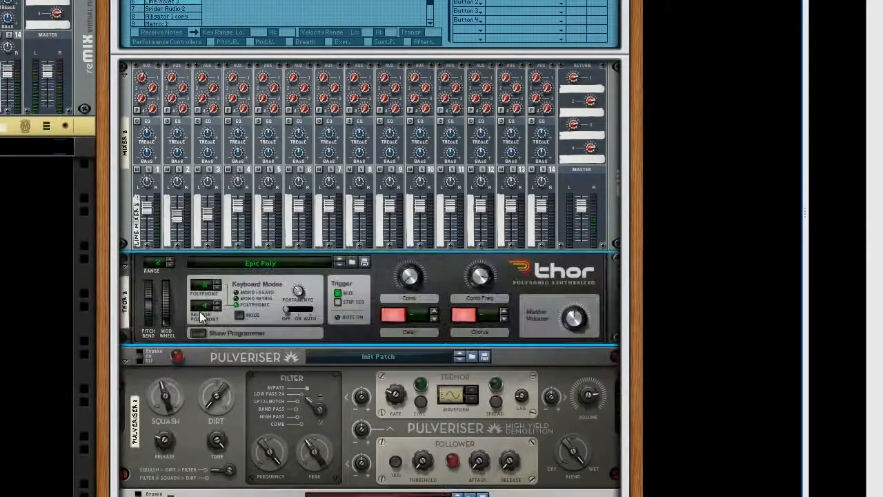
right_click(285, 317)
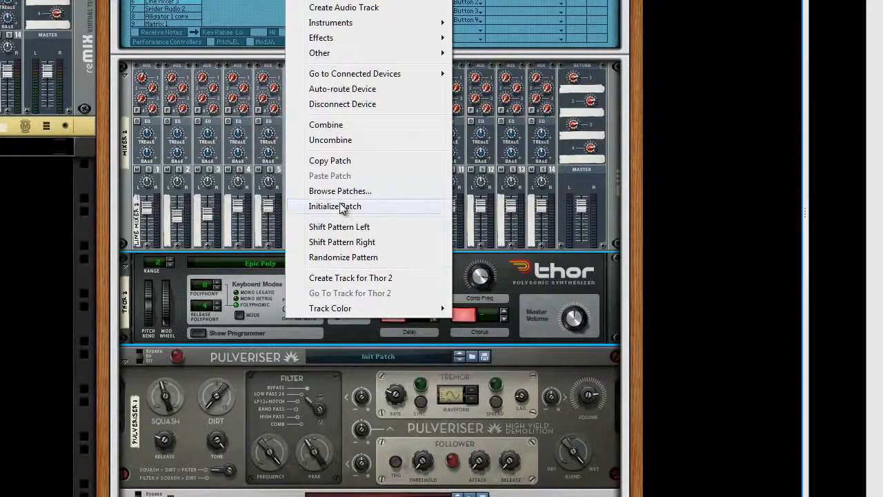
click(338, 205)
click(198, 334)
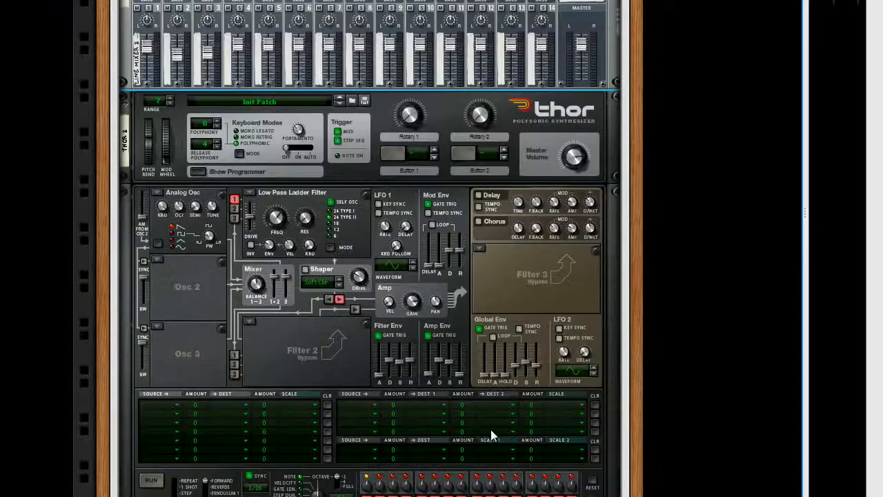
Connect Thor's LFO 2 modulation output to the Combinator's Rotary 3 CV input
key(Tab)
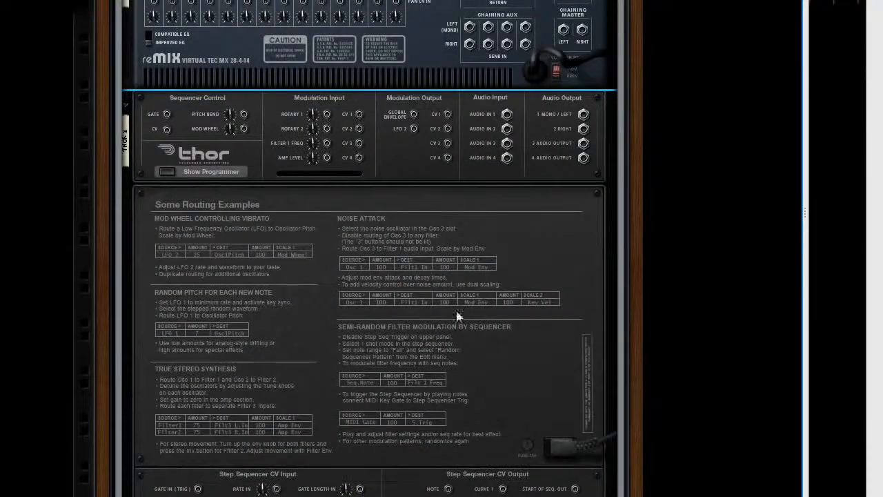
drag(413, 128, 231, 128)
key(Tab)
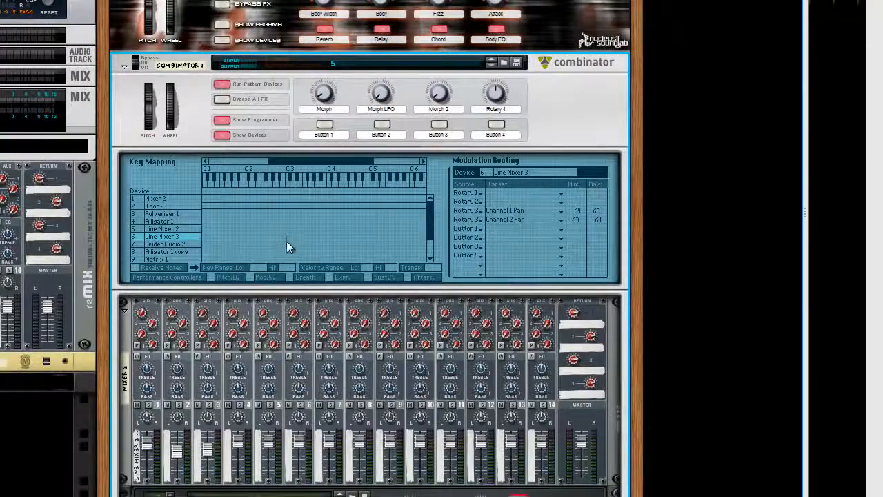
Lower Thor's LFO 2 rate, fold its programmer and check the modulation on Morph 2
scroll(286, 235, down, 10)
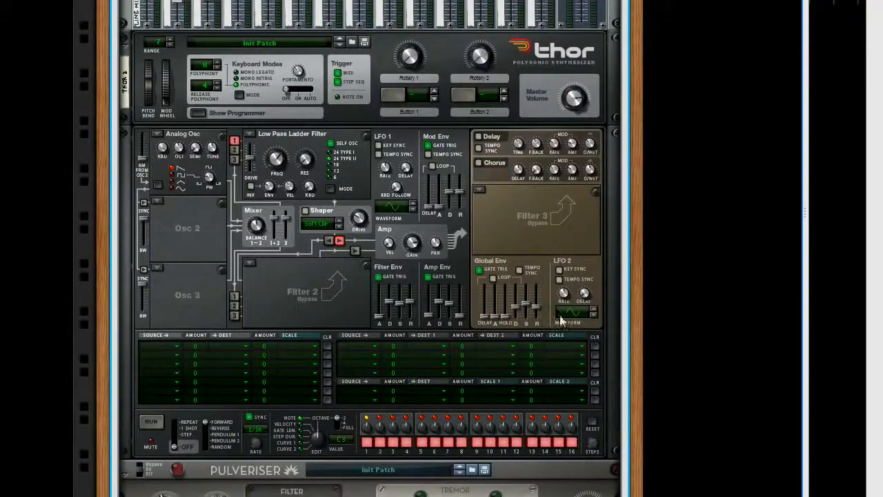
drag(563, 294, 568, 318)
scroll(194, 114, up, 10)
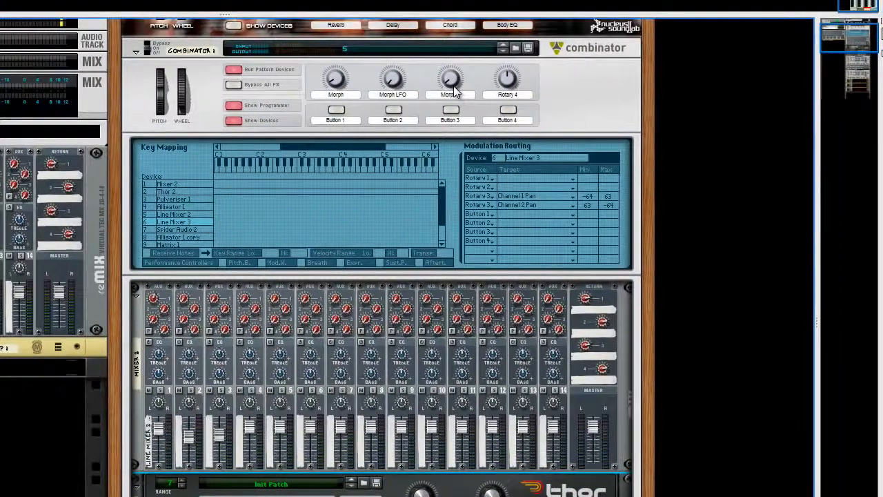
mouse_move(453, 91)
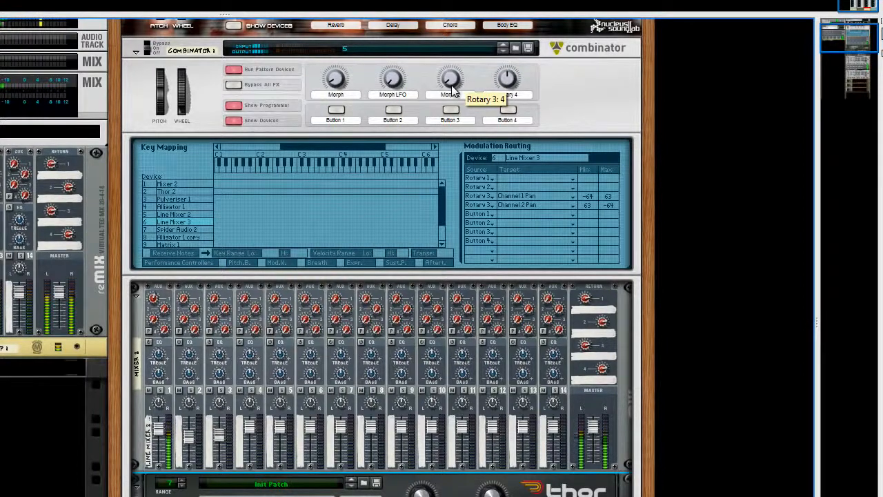
Reopen Thor's programmer to lower the LFO 2 rate slightly further, and collapse the programmer again
scroll(516, 340, down, 5)
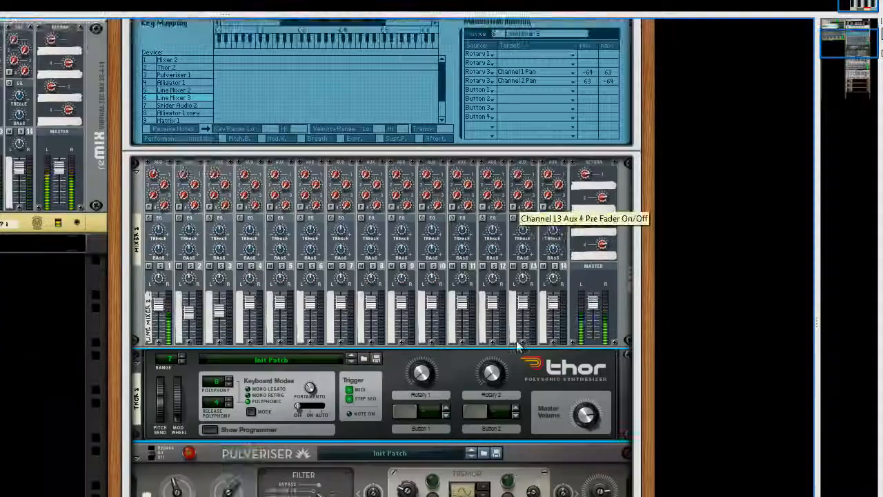
click(233, 264)
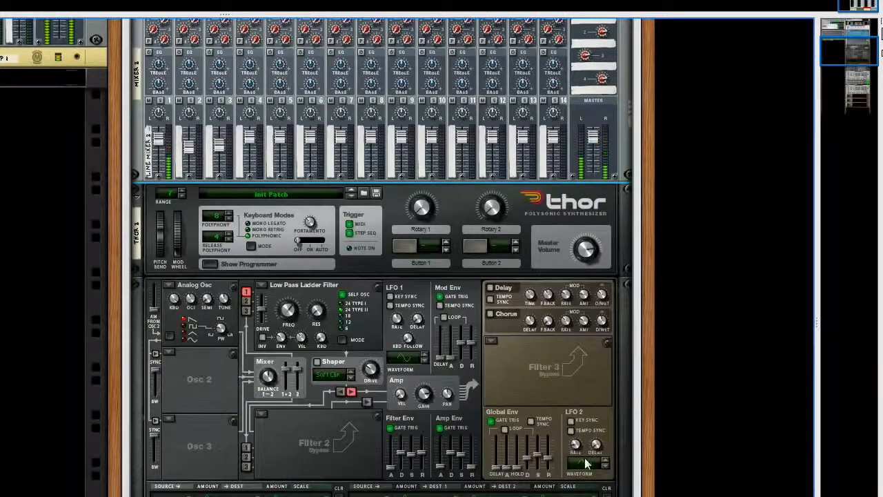
drag(576, 447, 576, 453)
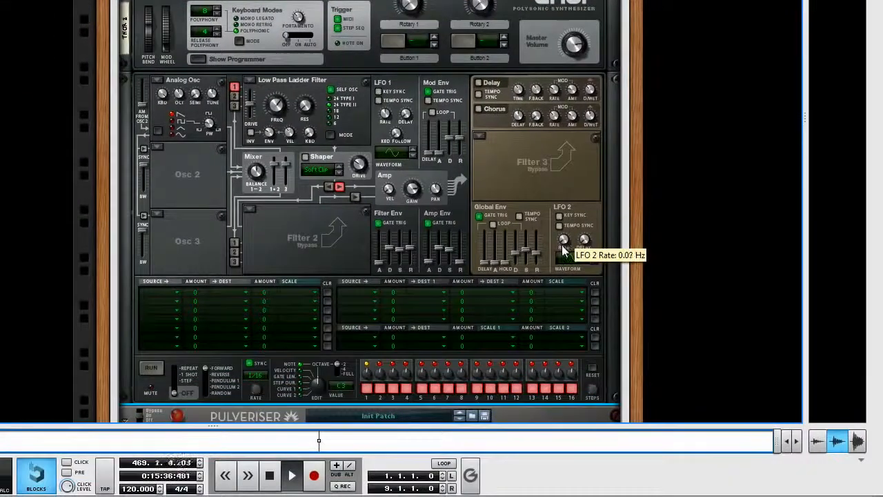
click(198, 60)
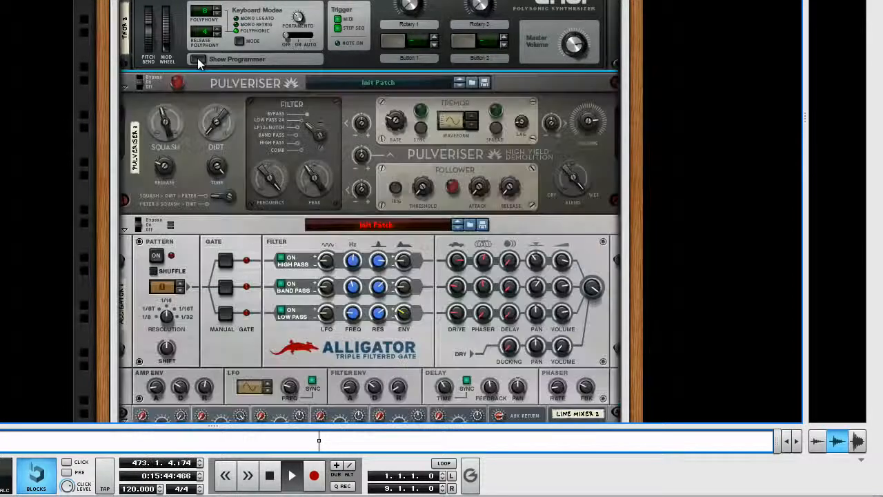